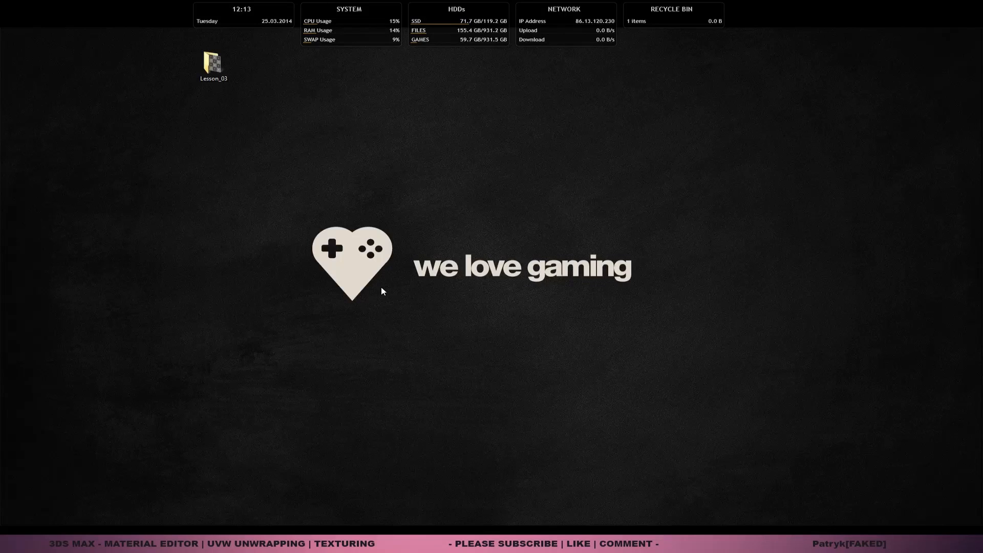
Launch 3ds Max 2014.
drag(275, 198, 305, 218)
key(super)
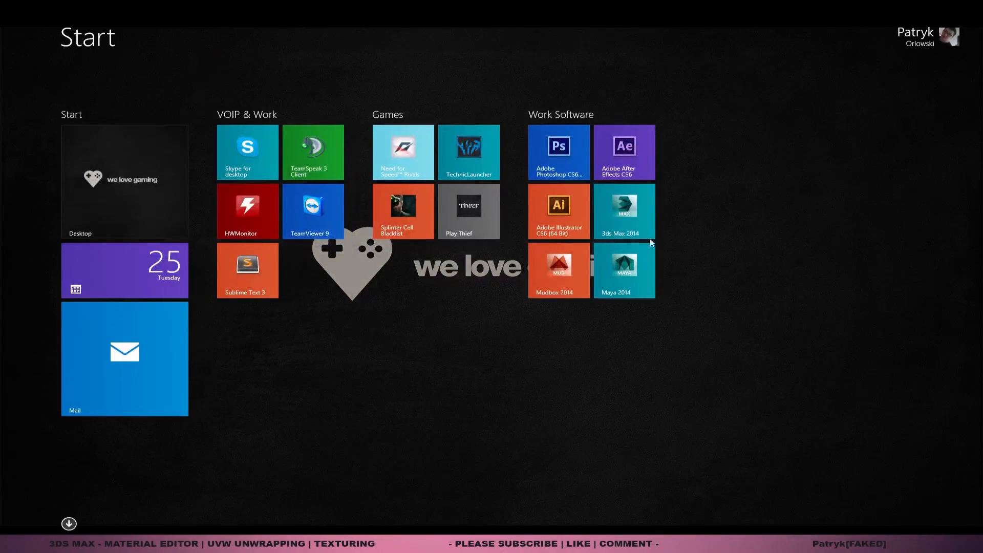
click(643, 222)
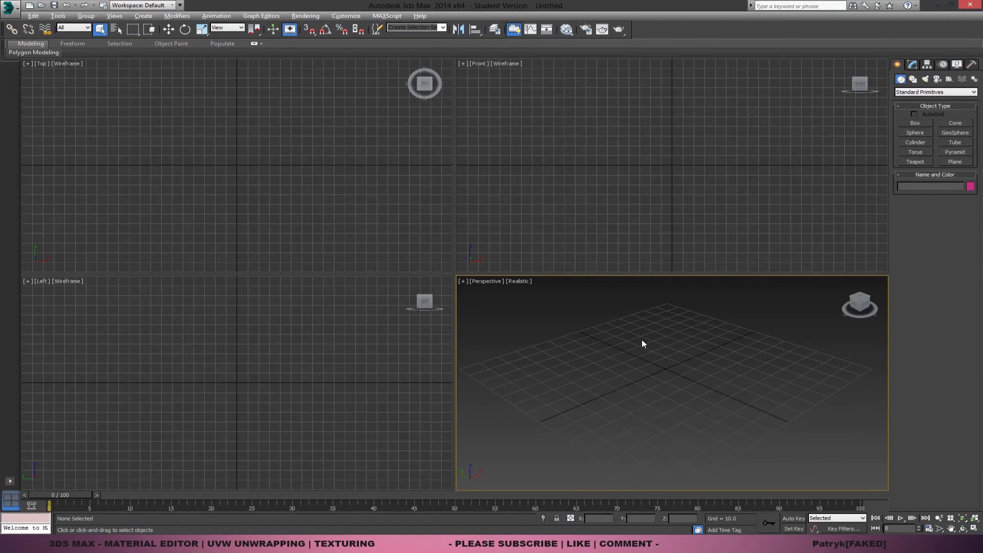
Maximize the Perspective view, enable grid snapping, and create a 140 by 140 plane on the grid, centred on the origin.
key(alt+w)
alt+middle_drag(594, 312, 527, 273)
key(s)
click(953, 162)
drag(599, 73, 293, 457)
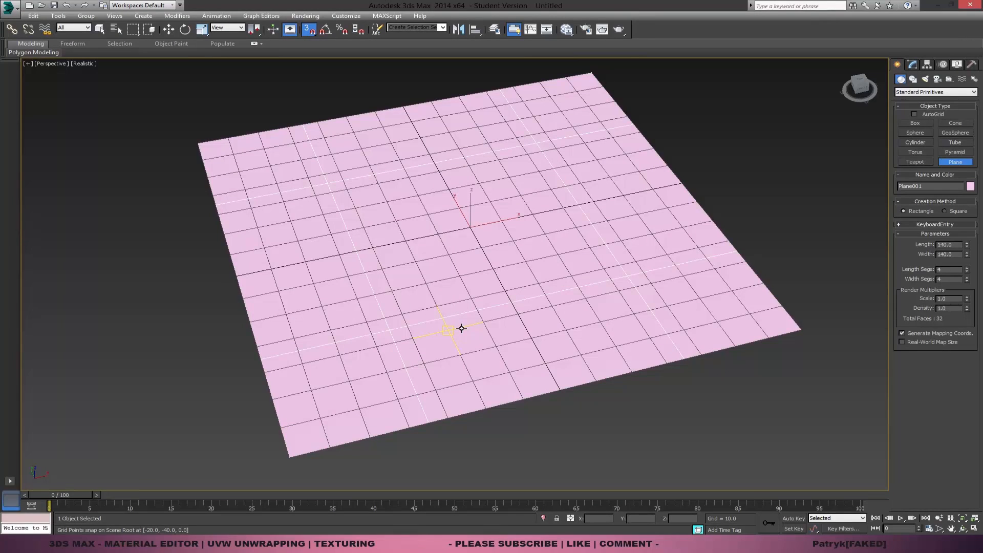
Hide the home grid and turn on edged faces in the Perspective view.
key(g)
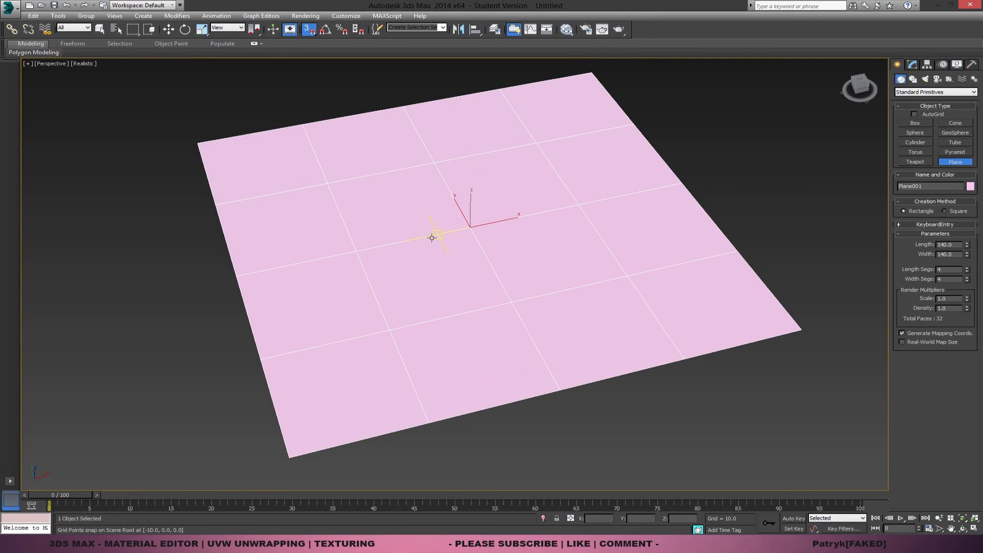
middle_drag(431, 237, 439, 259)
key(F4)
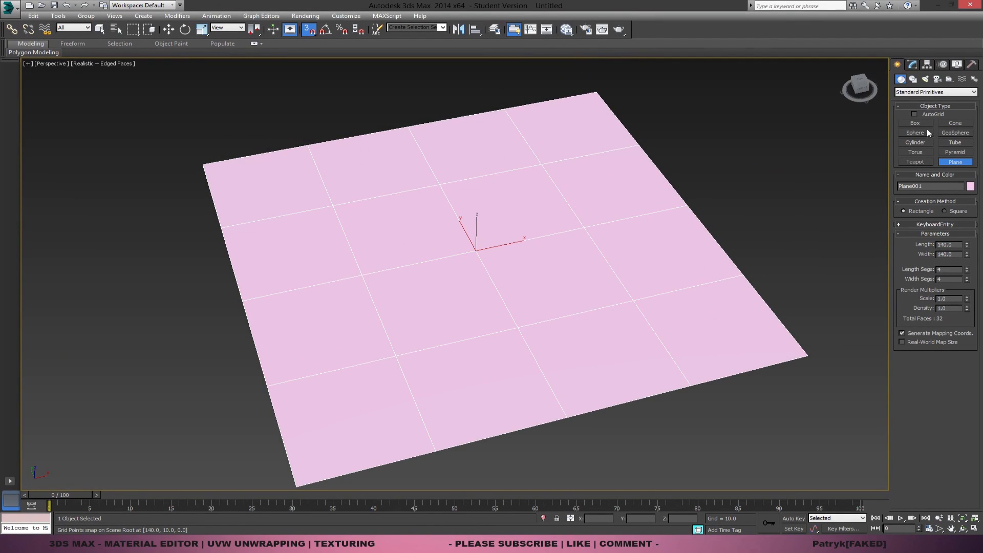
Create a 20 by 20 by 20 box at the centre of the plane with snapping on, and leave the Box tool.
click(916, 124)
drag(481, 228, 462, 277)
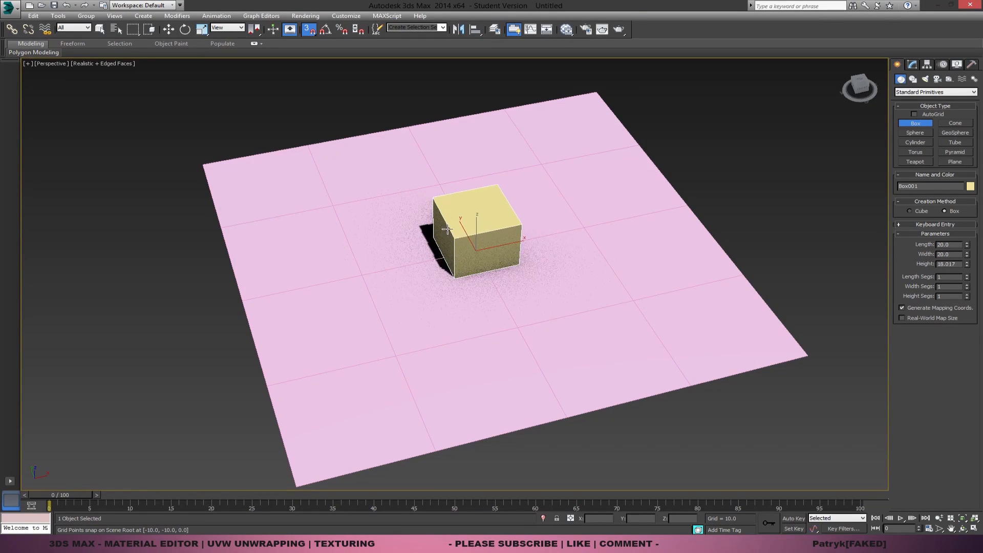
click(476, 215)
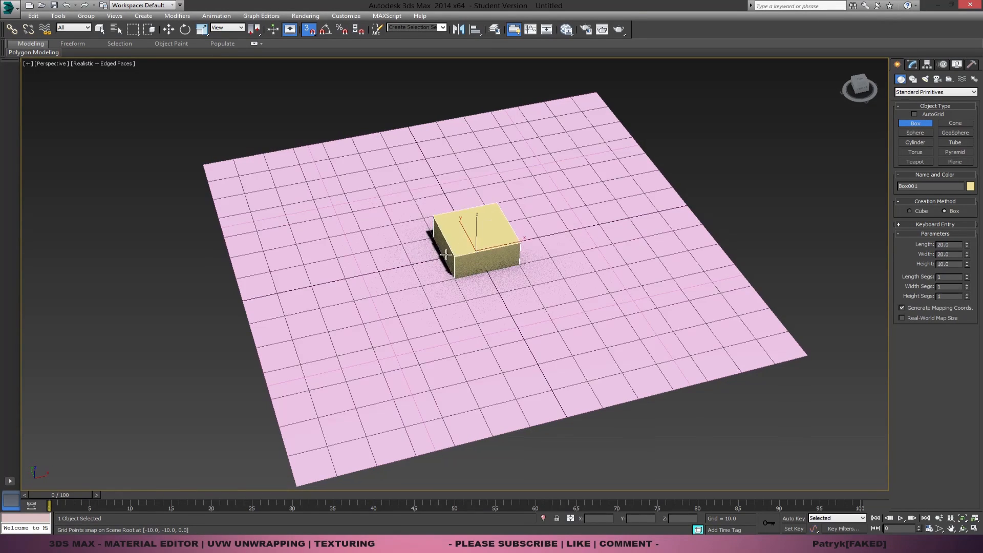
alt+middle_drag(466, 227, 484, 278)
key(q)
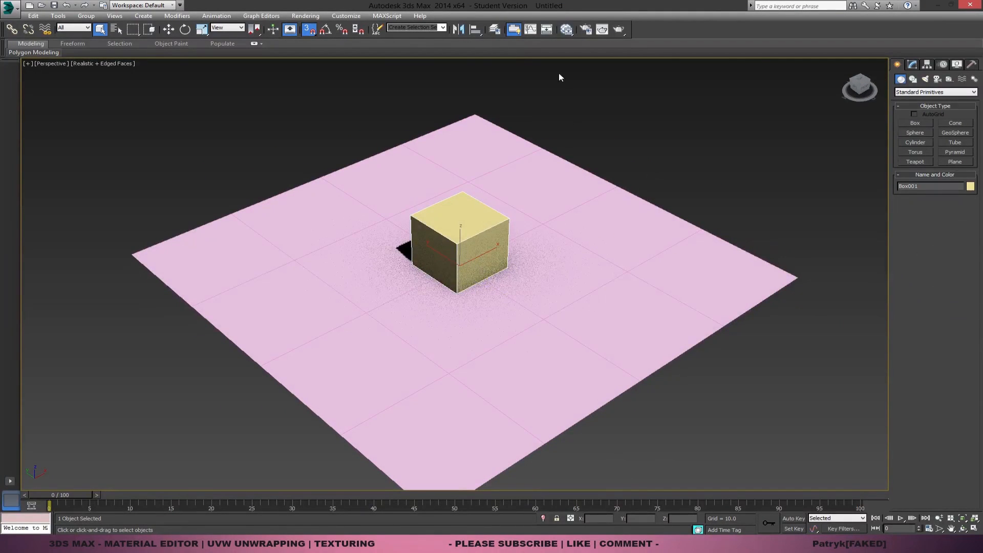
Open the Compact Material Editor, move its window aside, and close it again.
click(568, 32)
drag(568, 33, 567, 59)
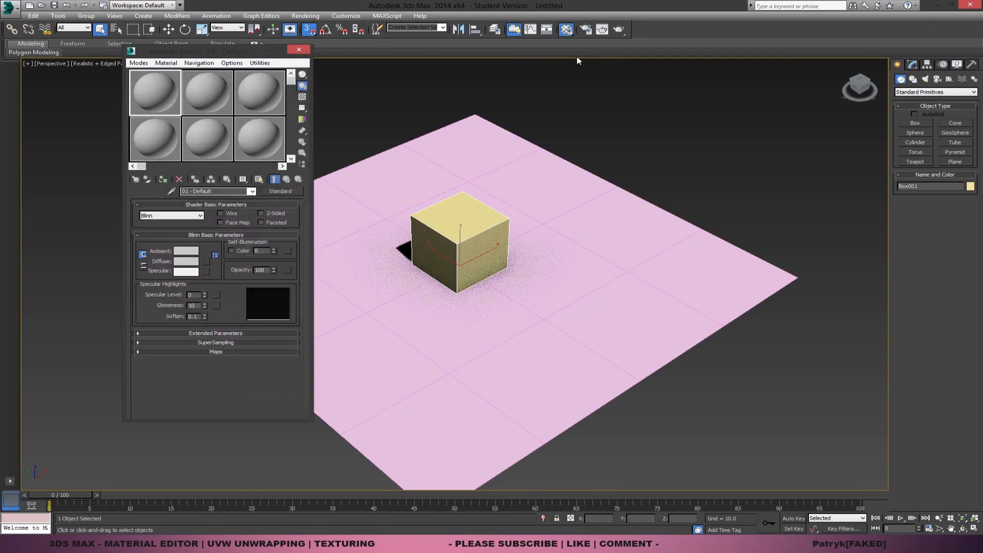
drag(198, 54, 152, 77)
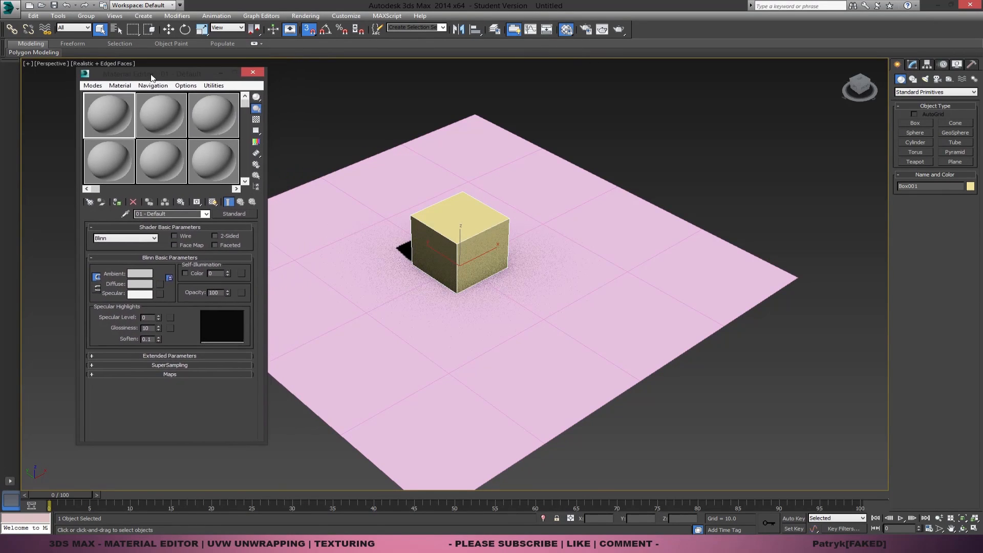
click(253, 72)
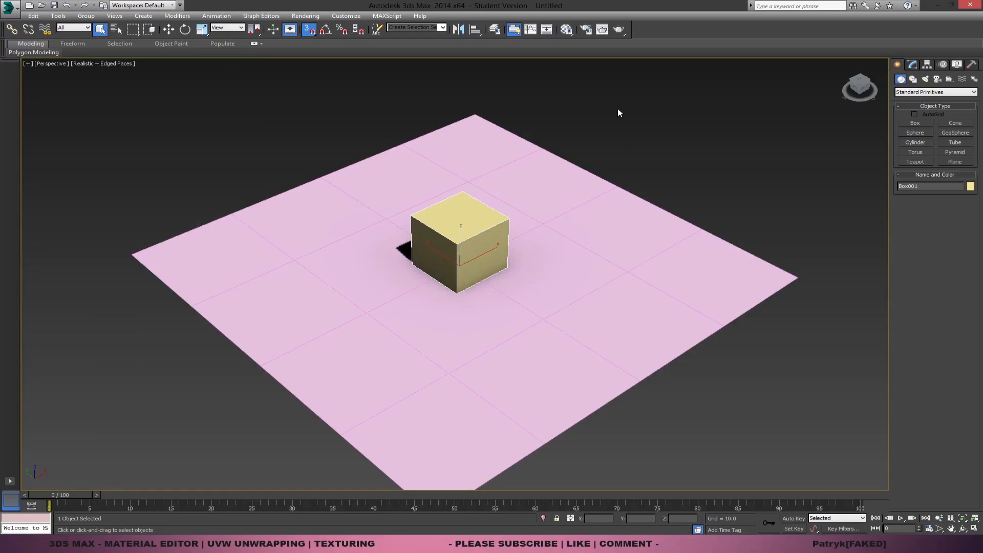
click(566, 30)
click(257, 72)
key(m)
click(248, 73)
Open the Slate Material Editor, switch it to Compact Material Editor mode, and leave the compact editor open.
drag(566, 30, 567, 49)
drag(510, 172, 462, 81)
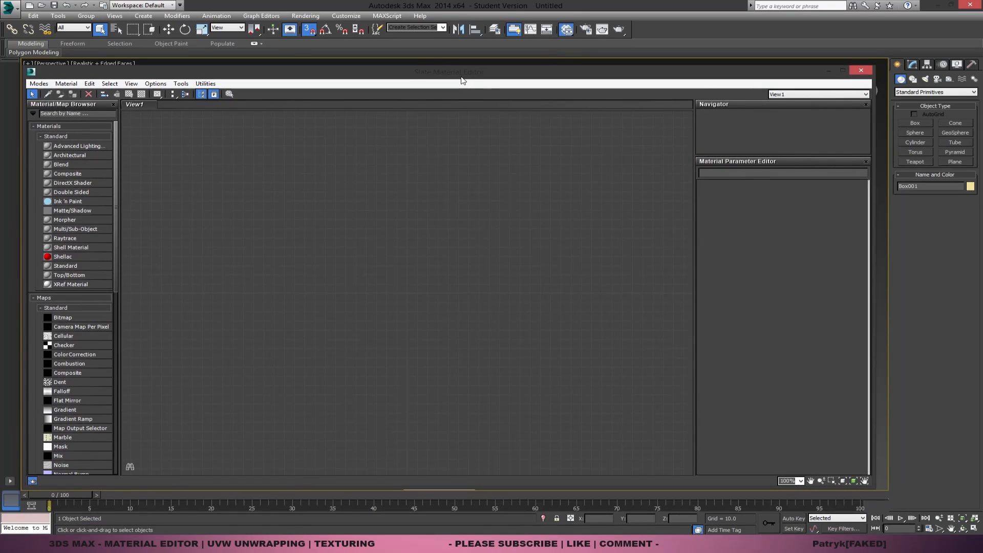
click(39, 83)
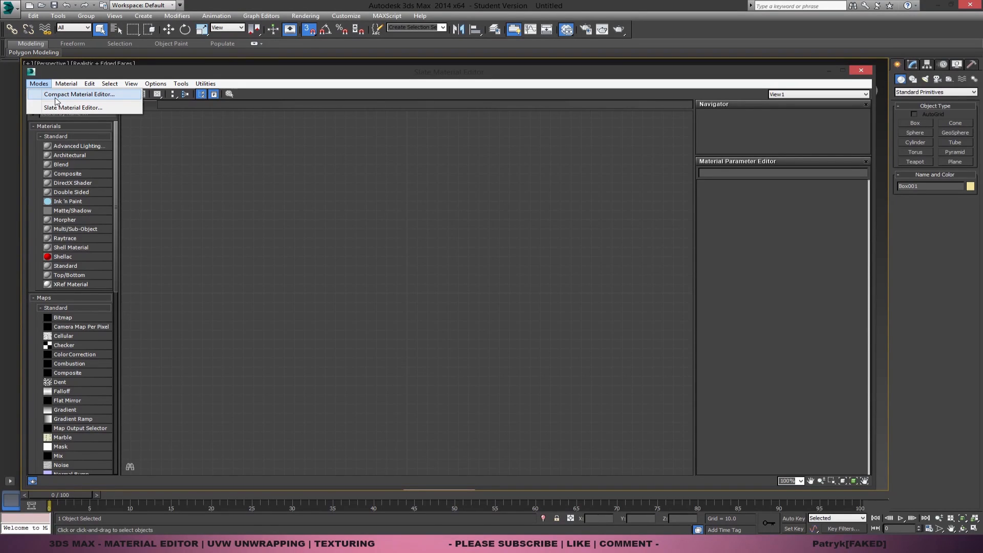
drag(190, 77, 199, 77)
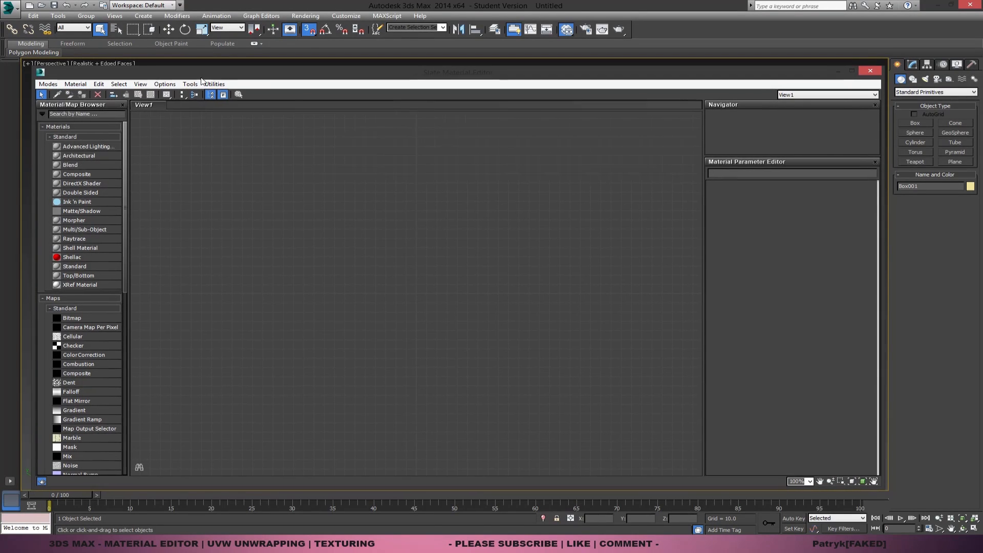
drag(443, 77, 441, 75)
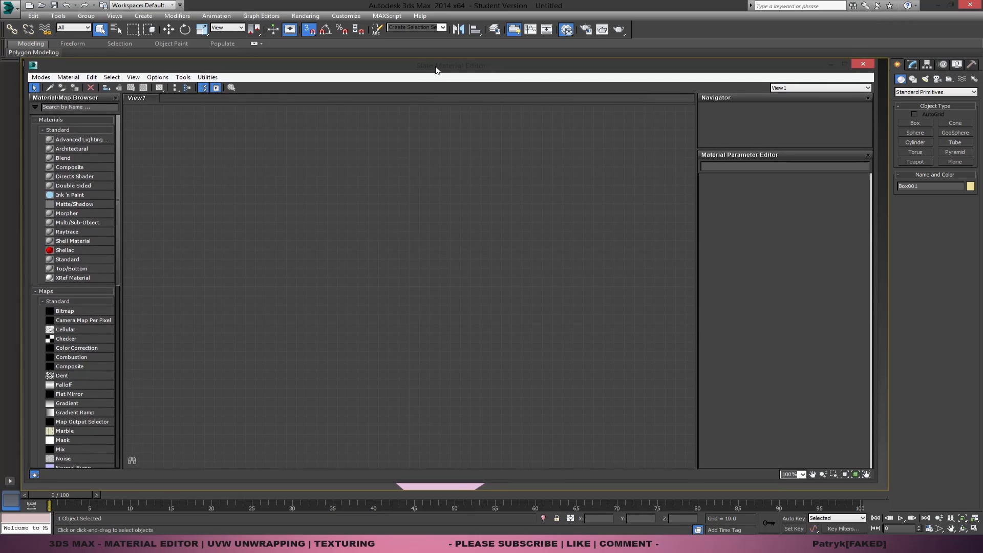
click(45, 82)
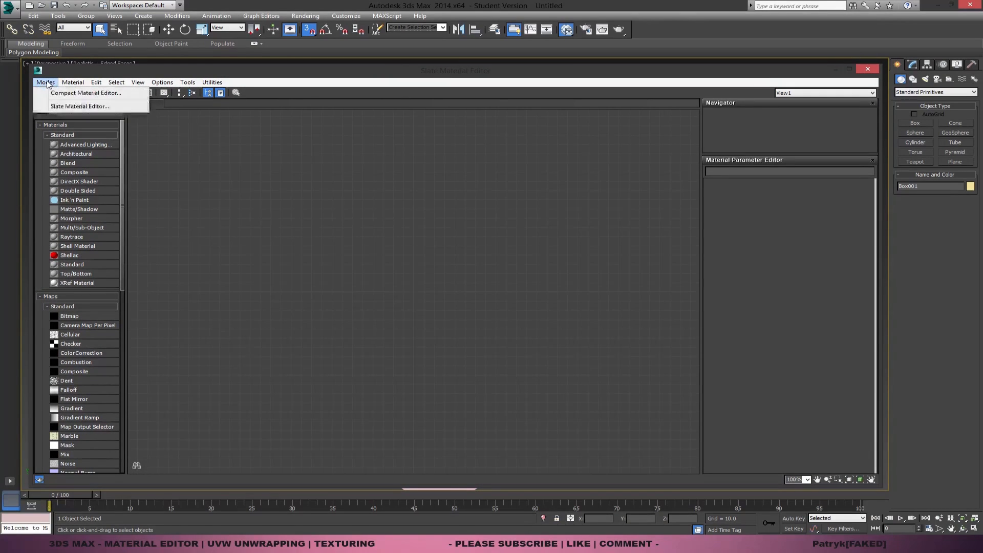
click(77, 94)
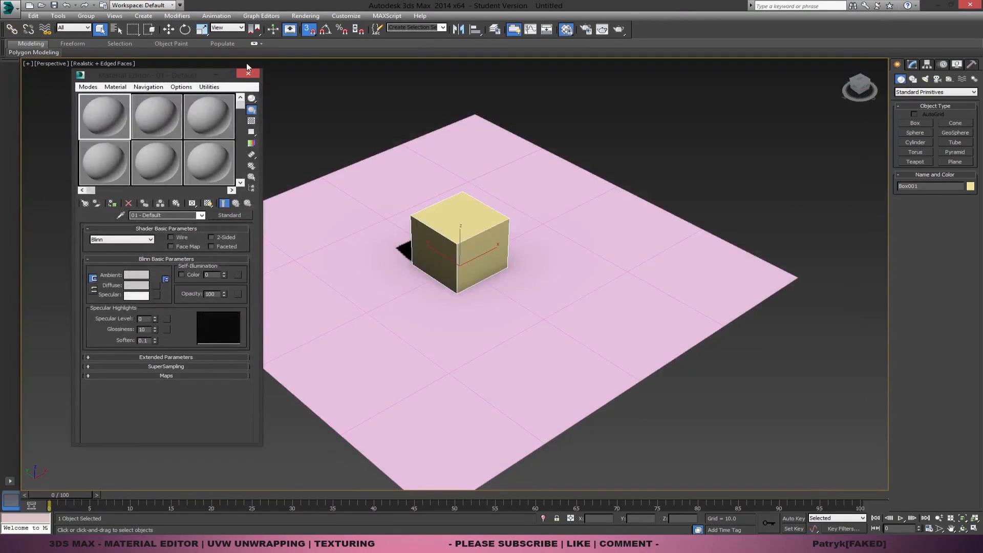
click(246, 74)
click(566, 30)
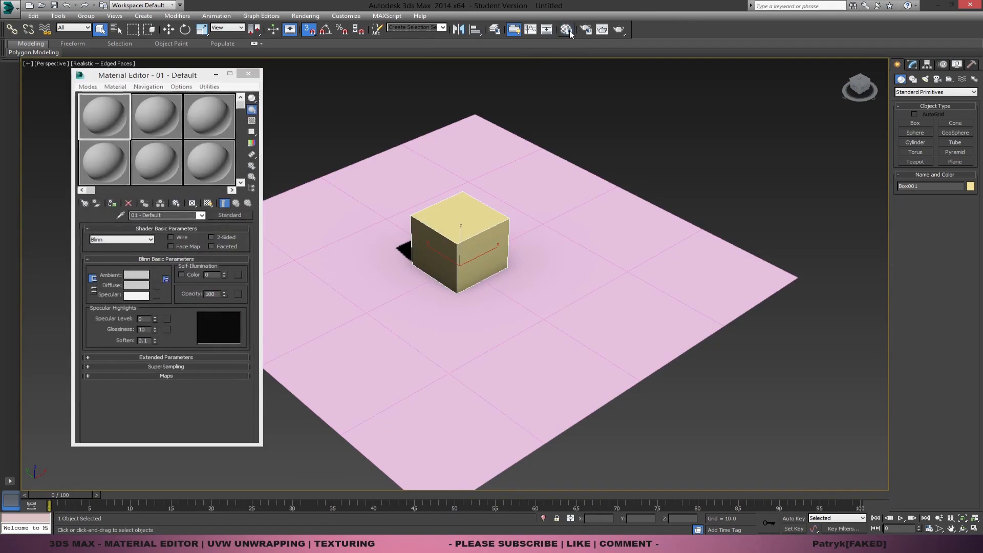
click(566, 30)
click(568, 31)
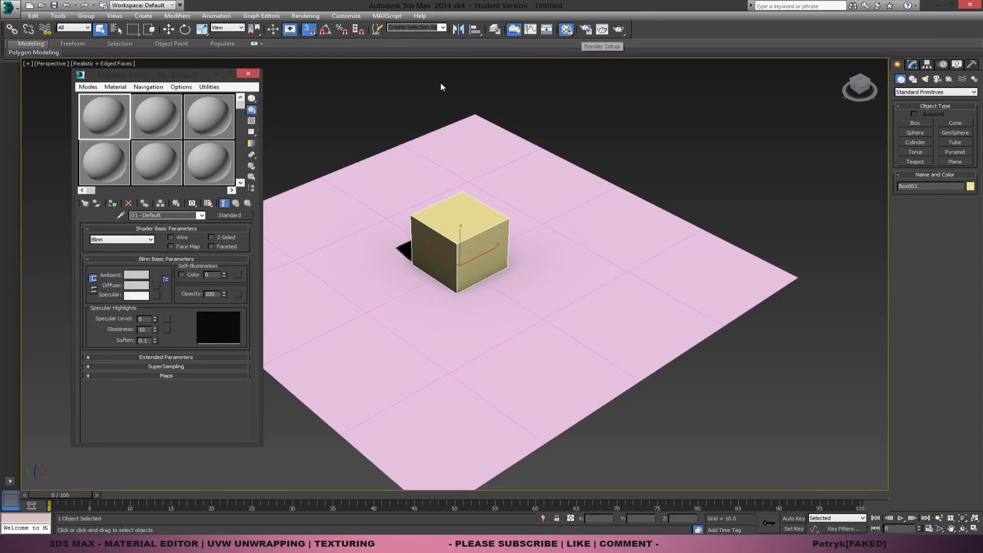
Set the plane's length and width segments to 1 and deselect it.
drag(456, 340, 671, 141)
click(635, 217)
click(914, 65)
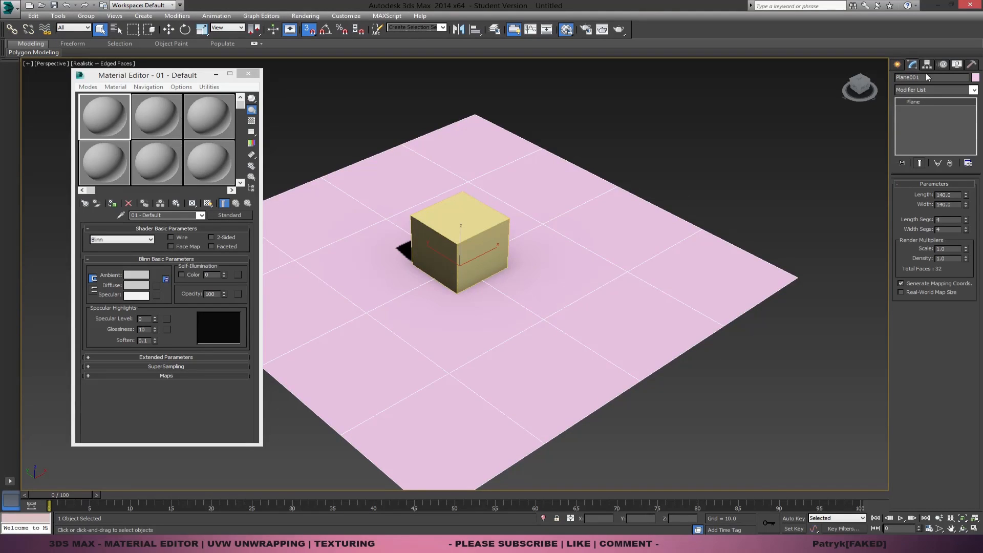
right_click(965, 221)
right_click(966, 229)
click(749, 190)
click(702, 246)
drag(174, 80, 141, 93)
Select both the box and the plane and change their object colour to black.
click(450, 201)
drag(680, 118, 376, 333)
drag(680, 128, 481, 276)
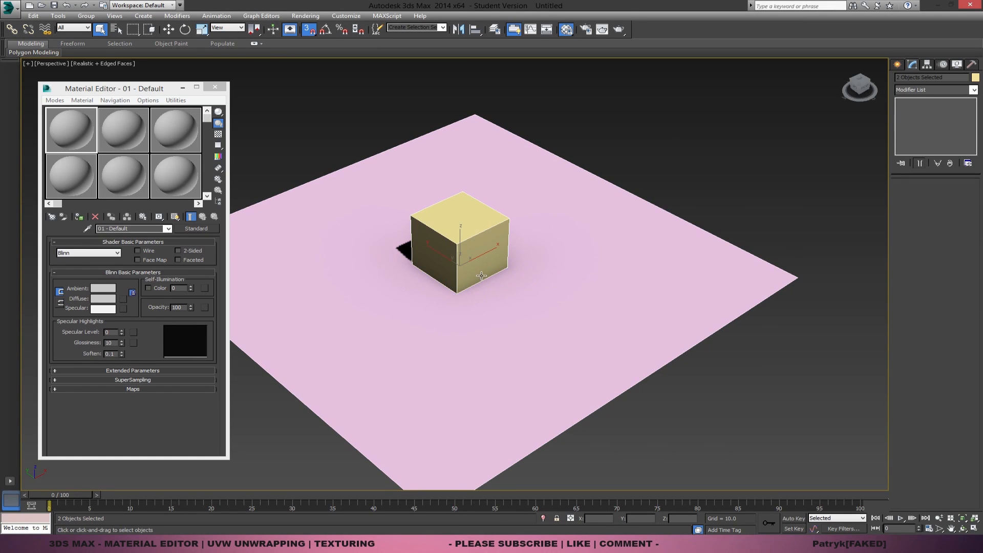
click(975, 77)
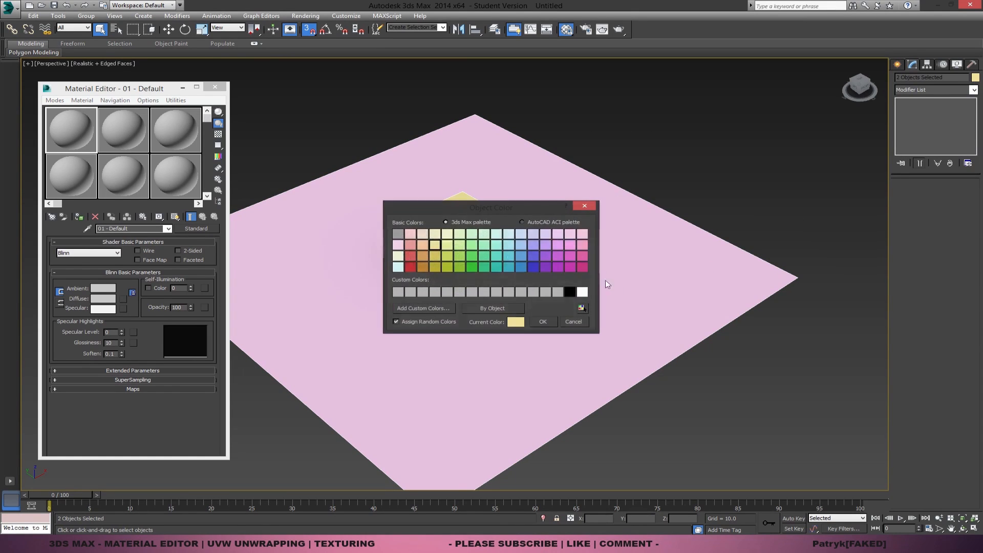
click(570, 292)
click(543, 321)
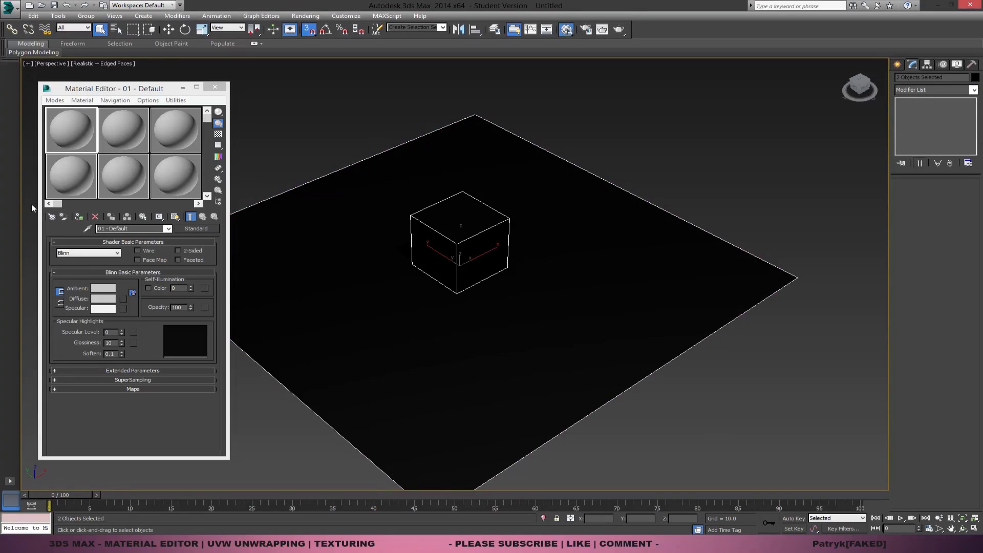
Assign the 01 - Default material to the box and the plane and clear the selection.
click(79, 217)
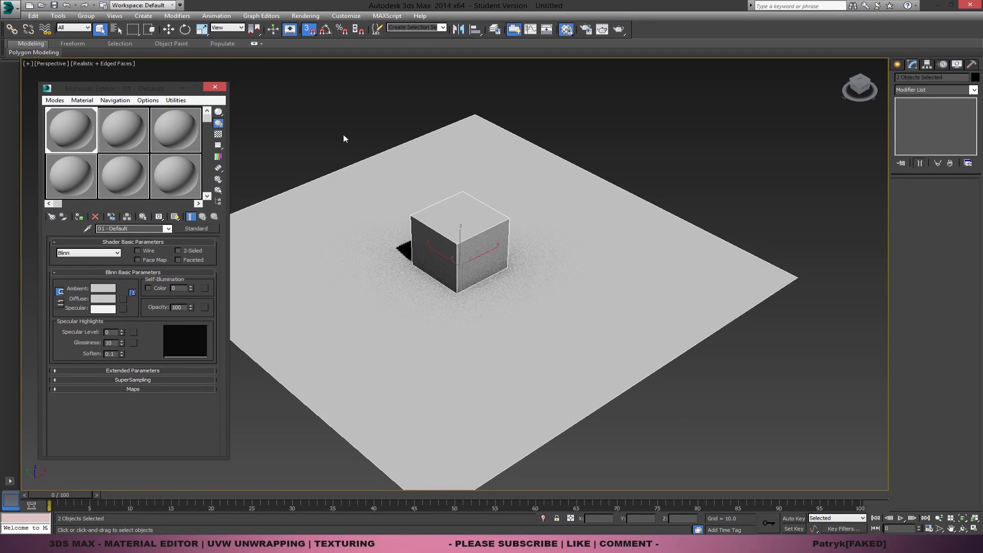
key(ctrl+d)
alt+middle_drag(494, 222, 588, 266)
scroll(522, 261, up, 5)
scroll(578, 264, up, 2)
scroll(509, 272, down, 5)
middle_drag(509, 279, 485, 252)
Activate the Move tool and turn off 3D snapping.
click(581, 237)
alt+middle_drag(580, 237, 569, 281)
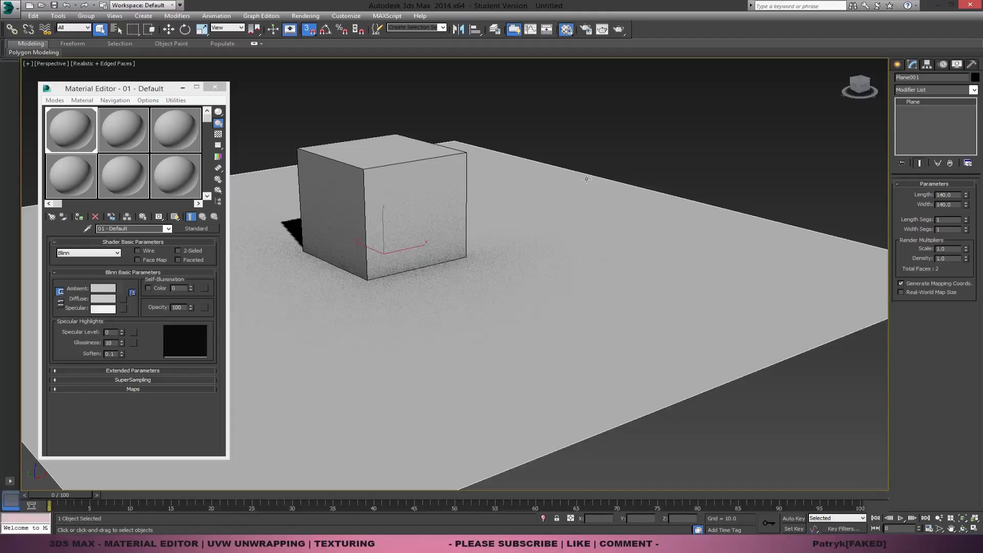
key(w)
mouse_move(532, 189)
alt+middle_down()
mouse_move(518, 204)
mouse_move(539, 188)
alt+middle_up()
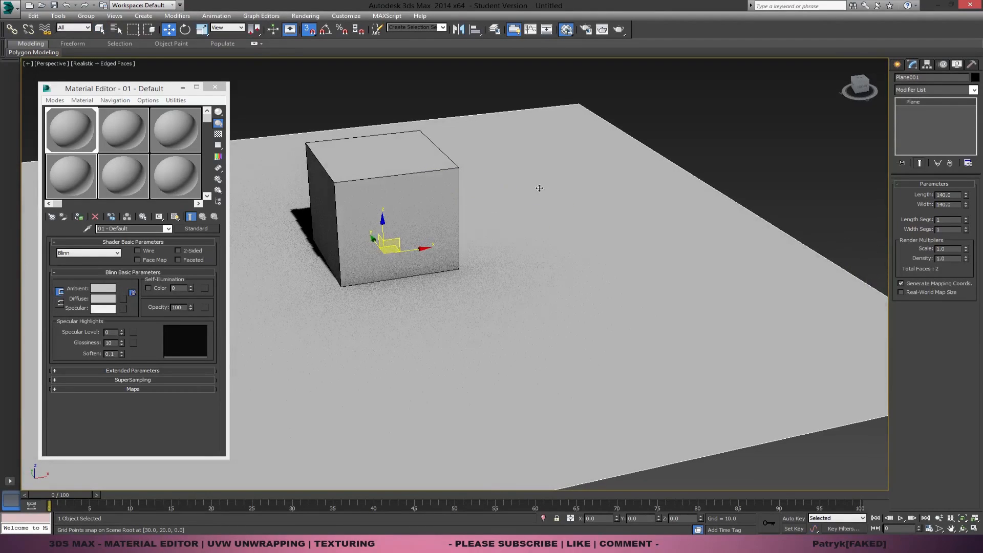
click(411, 188)
click(309, 29)
Select the box and the plane alternately to check that both use the first material slot.
click(570, 237)
click(392, 196)
click(531, 204)
click(388, 201)
click(570, 210)
click(751, 130)
click(644, 162)
drag(119, 85, 136, 88)
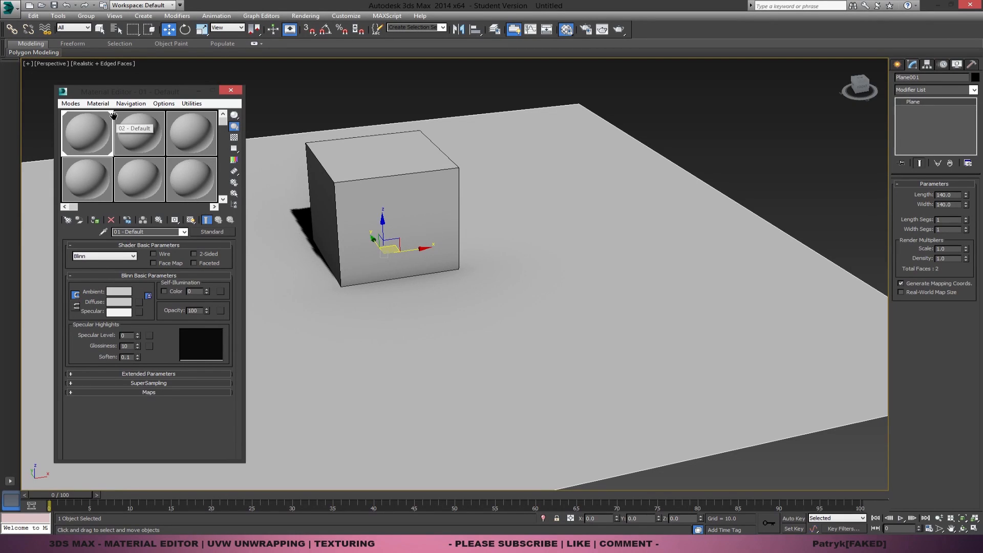
click(431, 205)
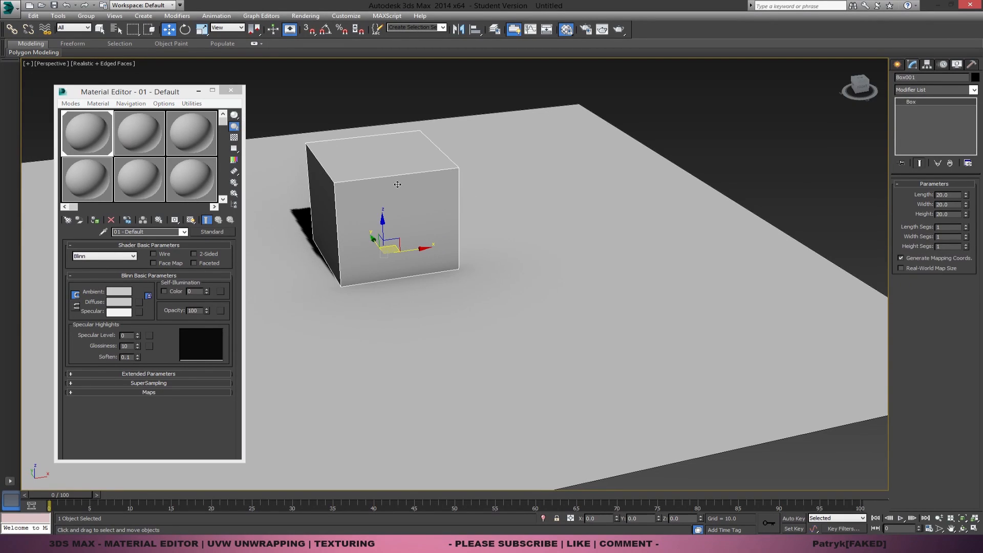
click(590, 200)
click(409, 177)
Lighten the diffuse colour of the 01 - Default material to a grey with RGB values of 193.
click(98, 129)
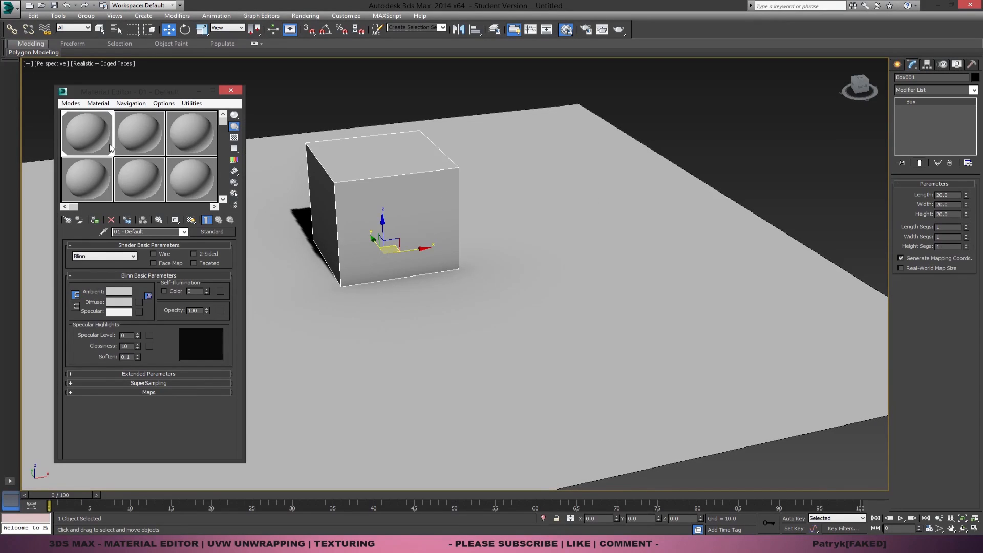
click(119, 303)
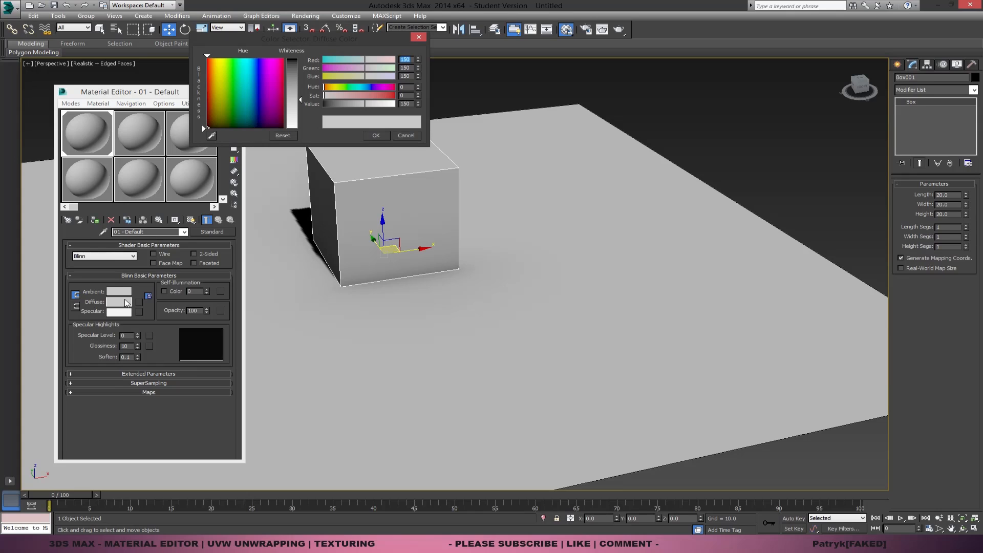
drag(302, 101, 301, 112)
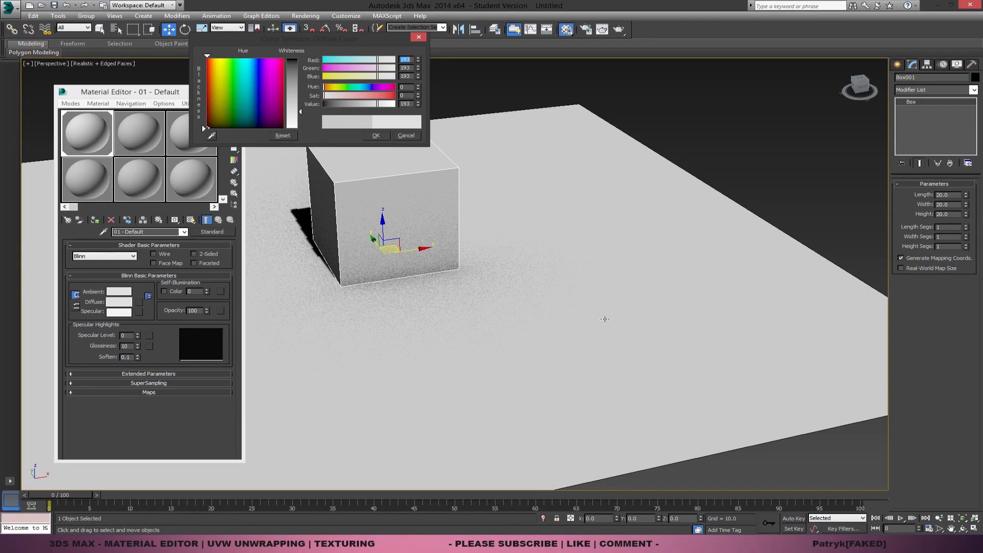
click(376, 136)
Select the plane on its own and assign the 02 - Default material to it.
click(479, 158)
click(590, 172)
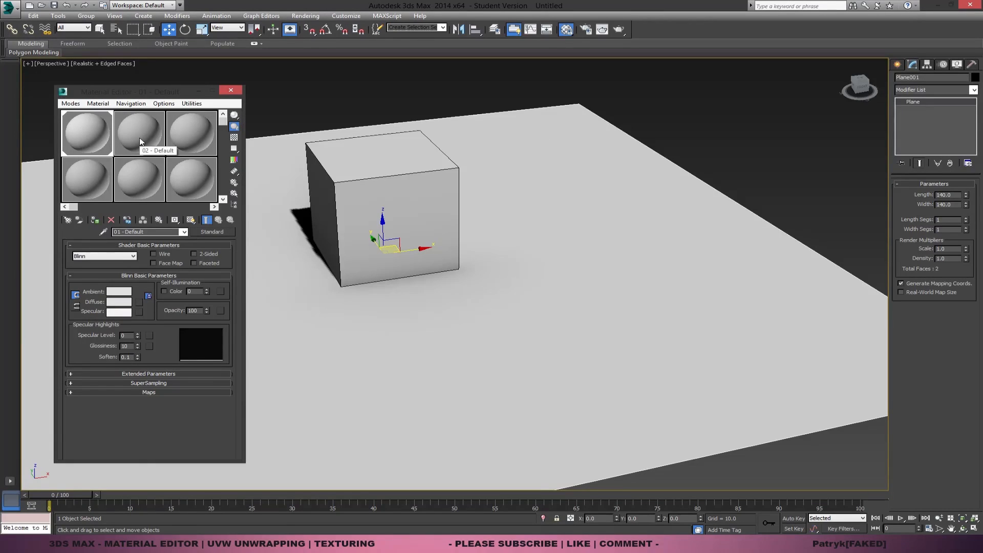
click(700, 133)
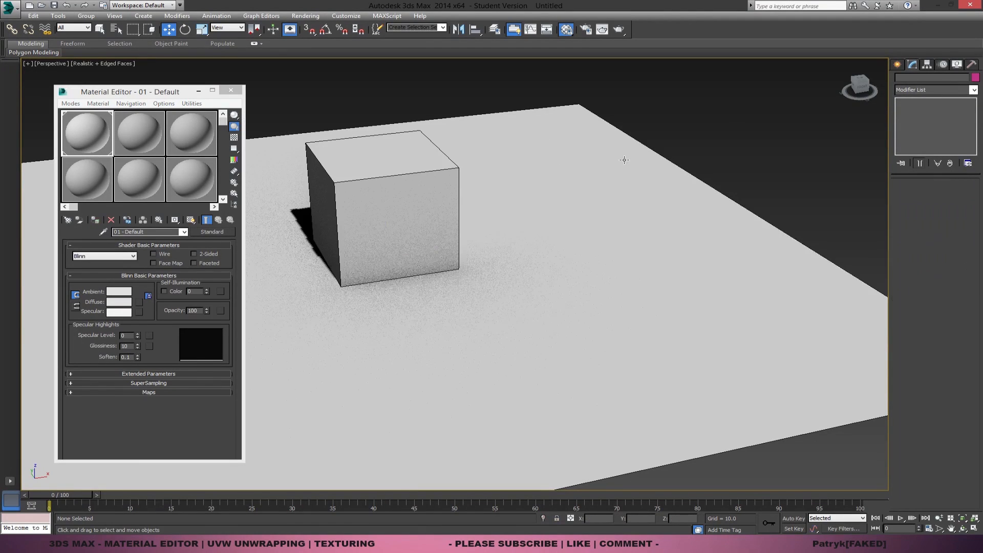
click(565, 158)
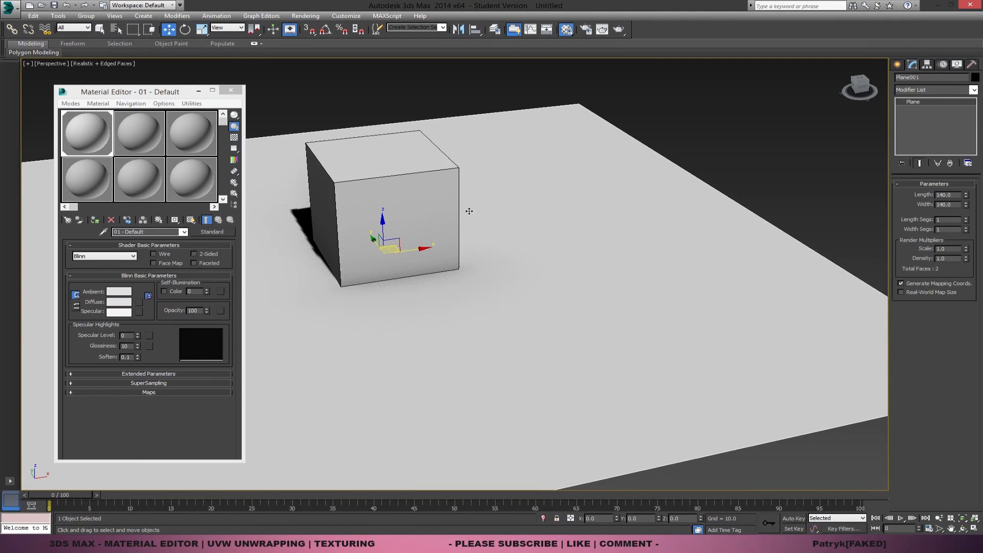
click(145, 128)
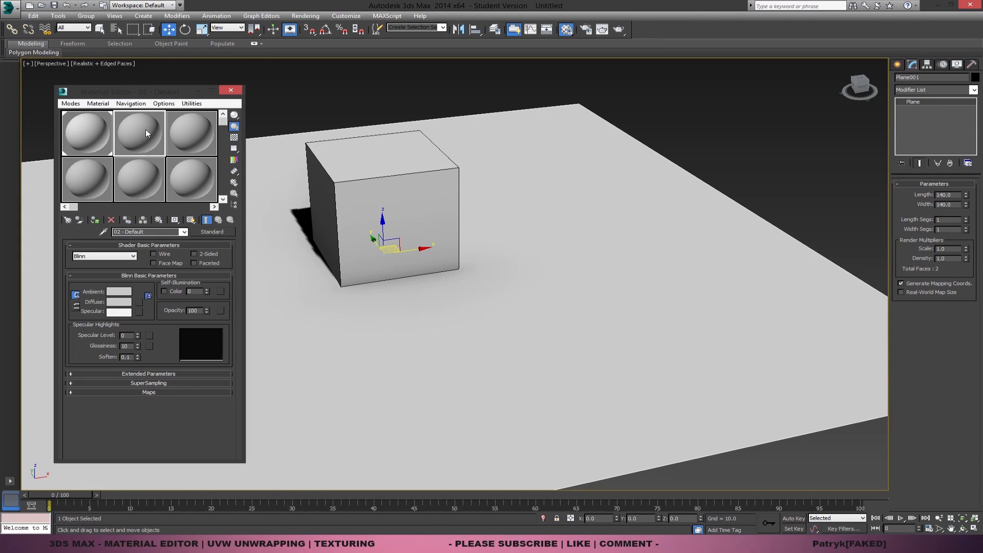
click(94, 220)
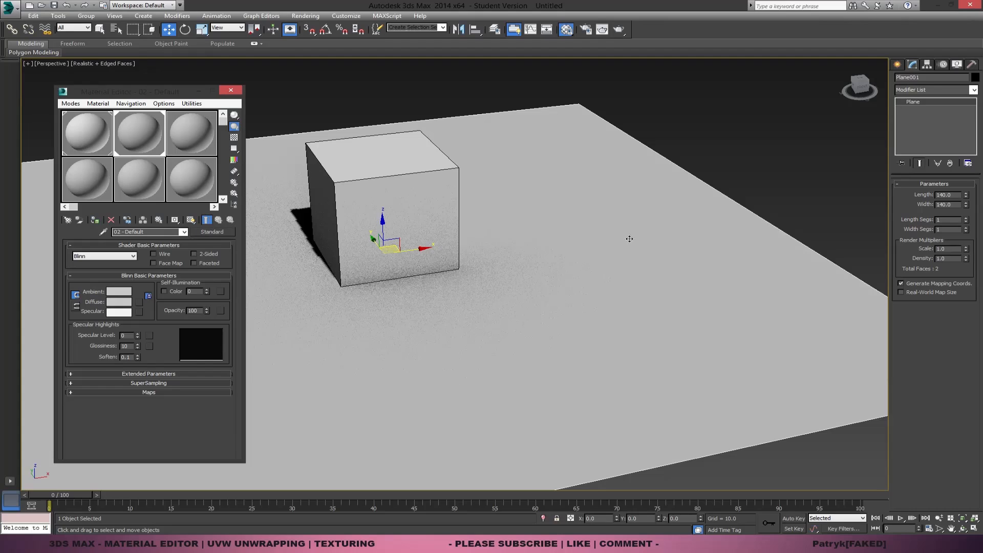
Select the box and set the diffuse colour of the 01 - Default material to white with RGB values of 255.
click(710, 167)
click(399, 212)
click(77, 143)
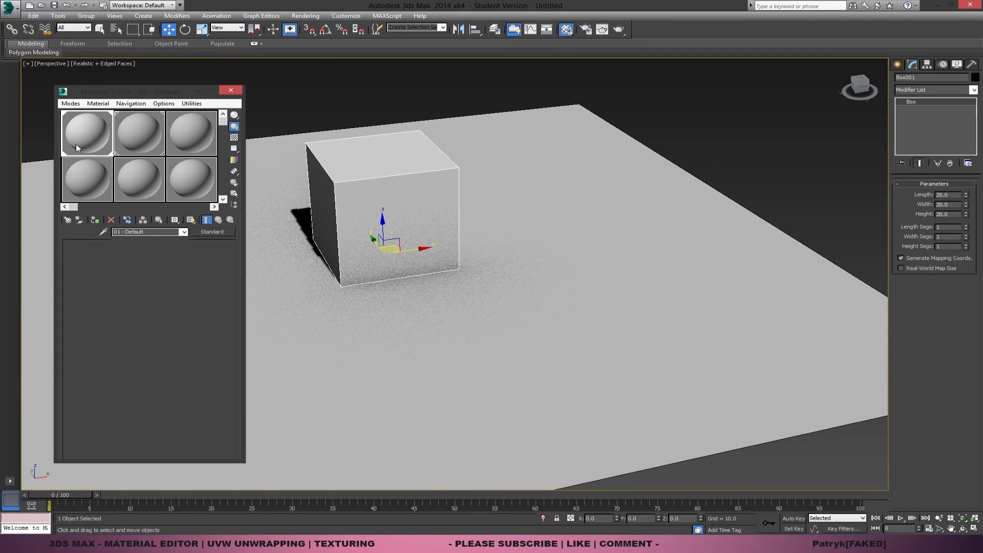
click(118, 302)
drag(380, 104, 397, 104)
drag(368, 134, 397, 104)
mouse_move(296, 128)
mouse_down()
mouse_move(285, 47)
mouse_move(300, 132)
mouse_move(306, 118)
mouse_up()
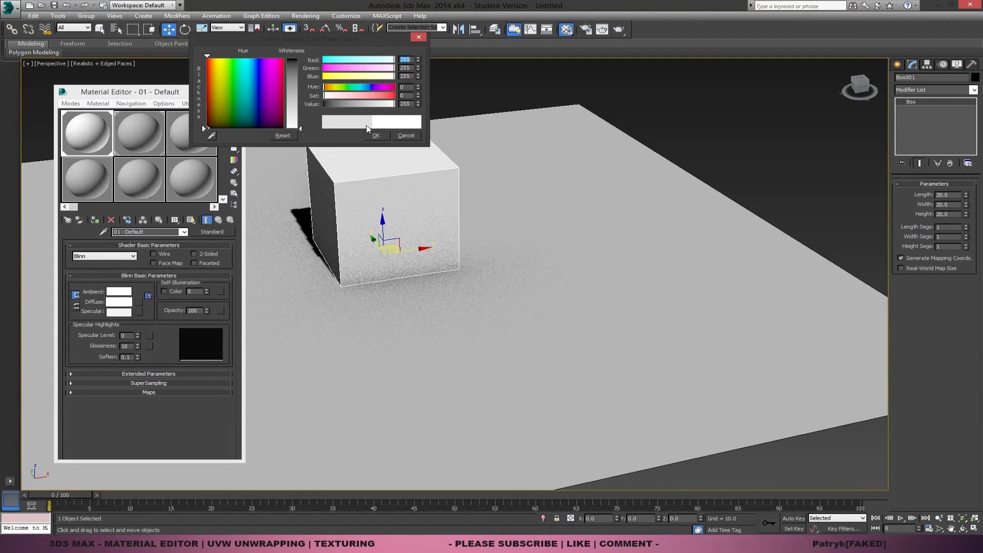
click(379, 135)
Select the plane and darken the diffuse colour of the 02 - Default material to a grey with RGB values of 84.
click(654, 195)
click(145, 146)
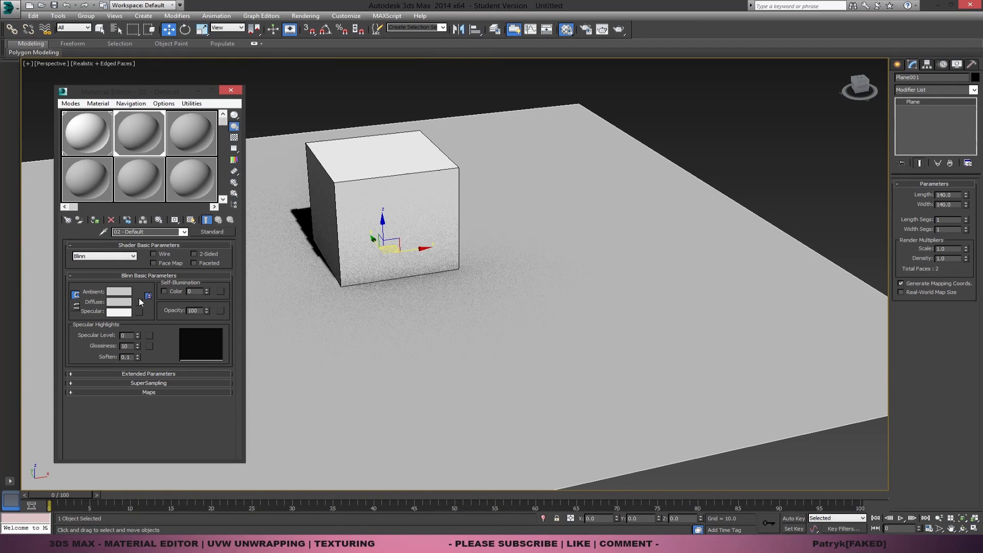
click(118, 301)
drag(300, 101, 300, 58)
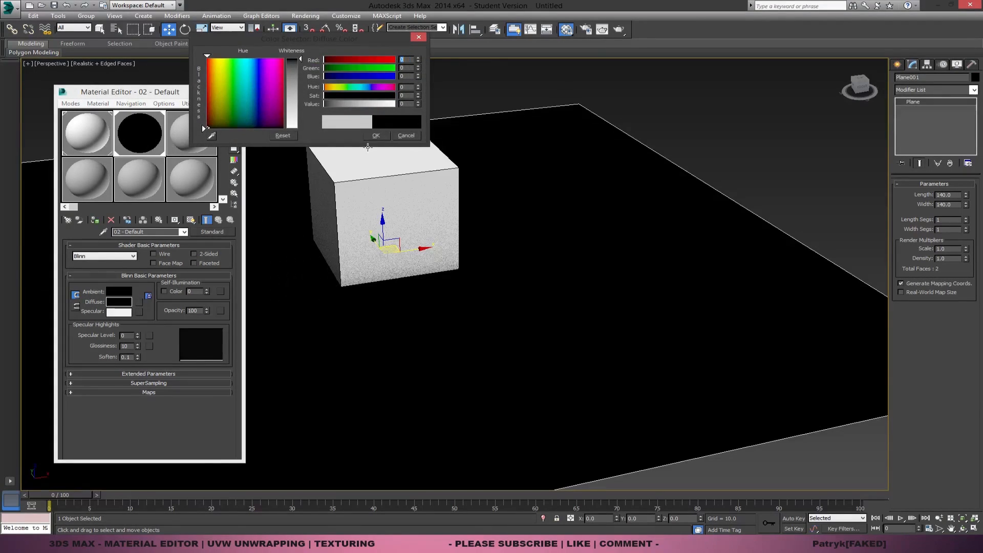
click(379, 138)
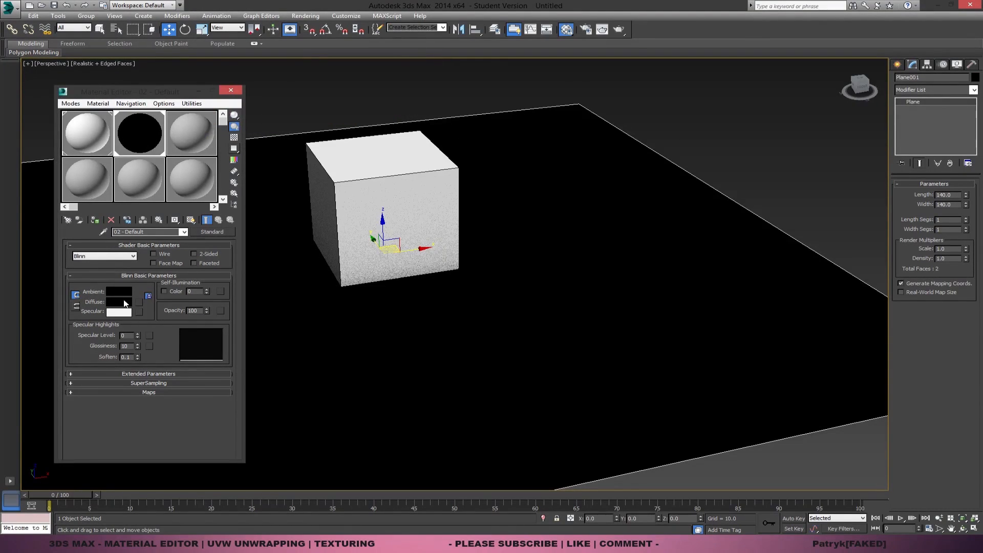
click(119, 301)
drag(293, 60, 294, 82)
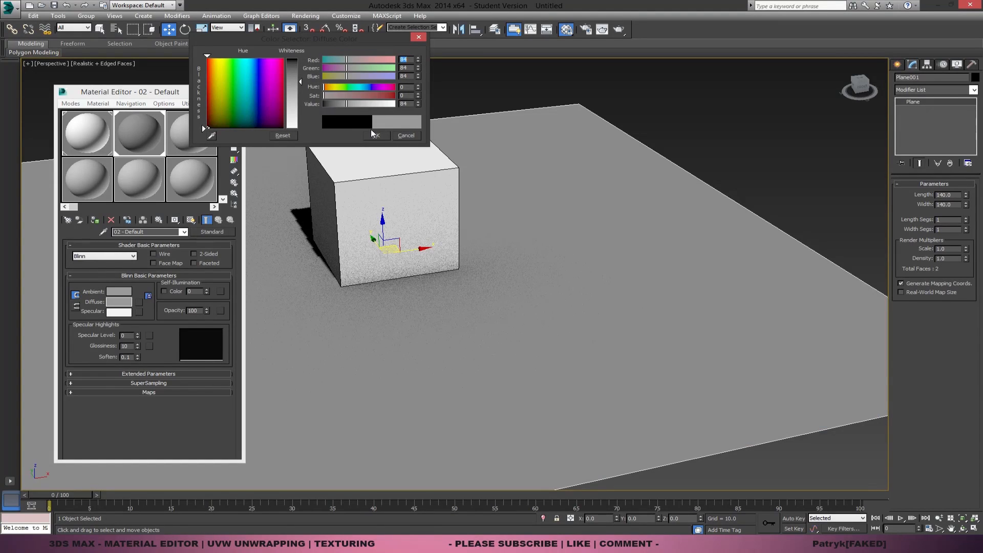
click(377, 135)
Select the box and switch the material sample layout to 6 X 4 Sample Windows.
click(409, 204)
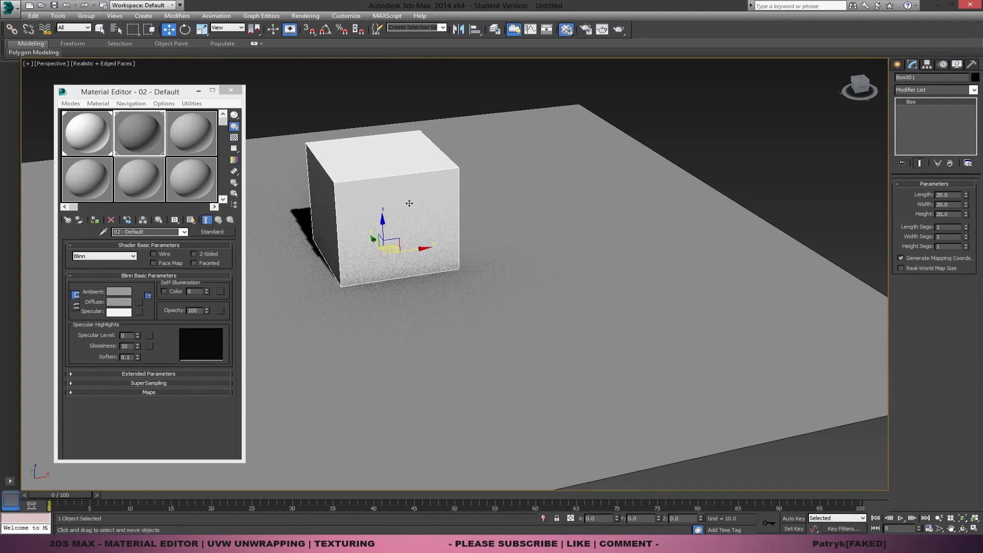
right_click(142, 137)
click(134, 123)
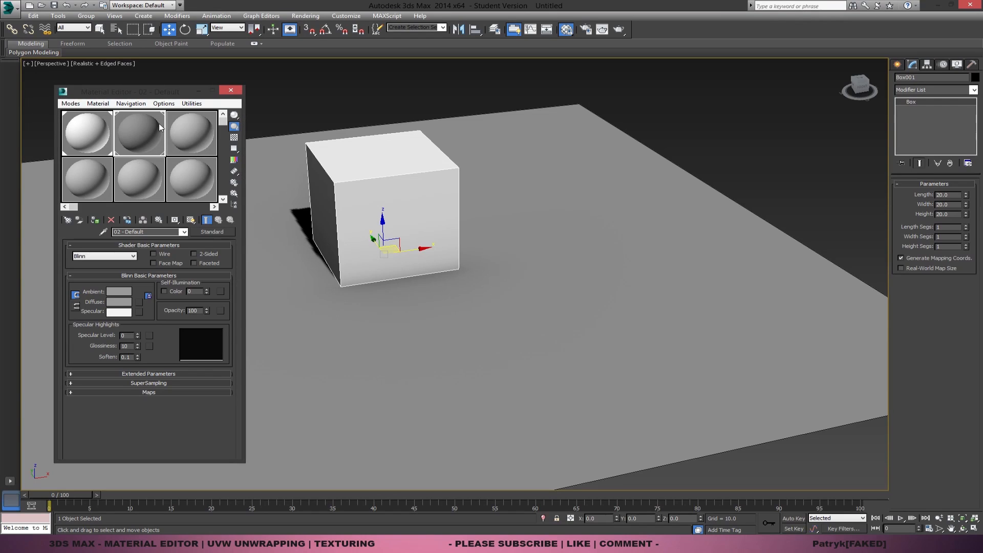
right_click(138, 137)
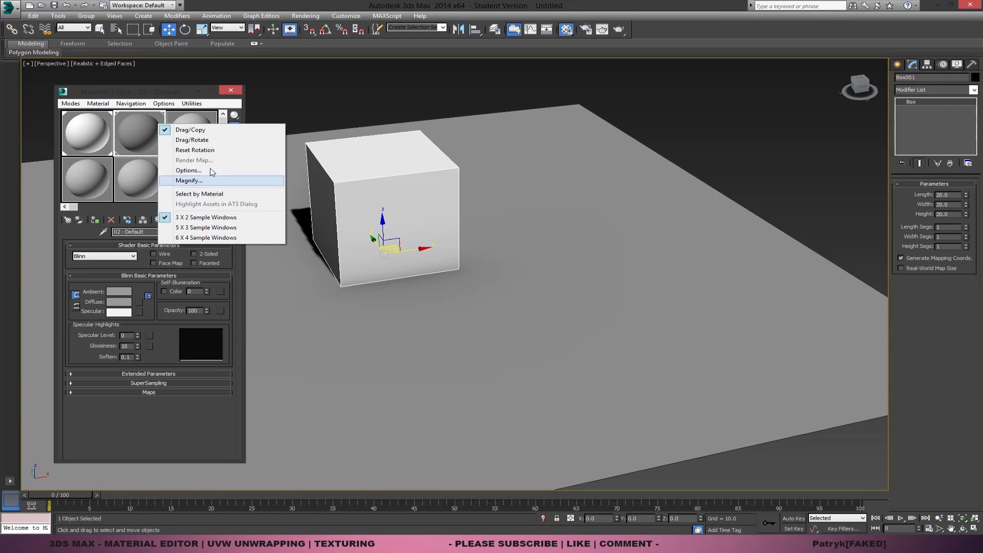
click(186, 237)
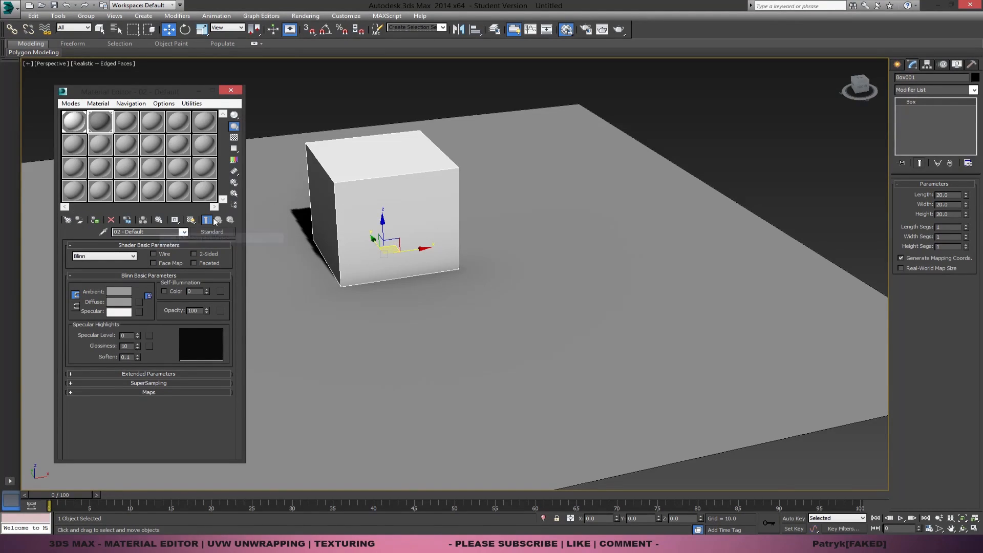
Check the last material slots in the enlarged grid, return to 01 - Default and clear the scene selection.
click(205, 190)
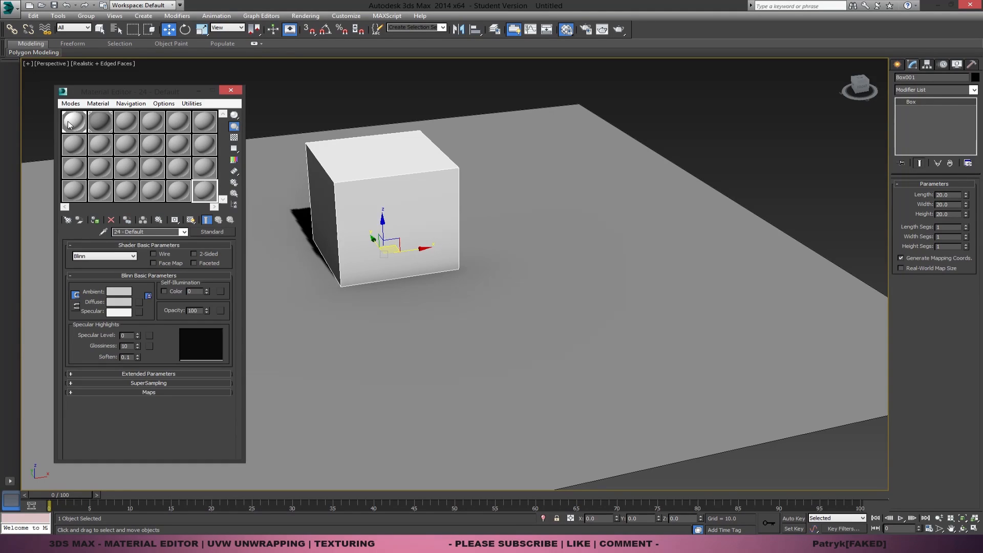
click(180, 189)
click(202, 189)
click(77, 129)
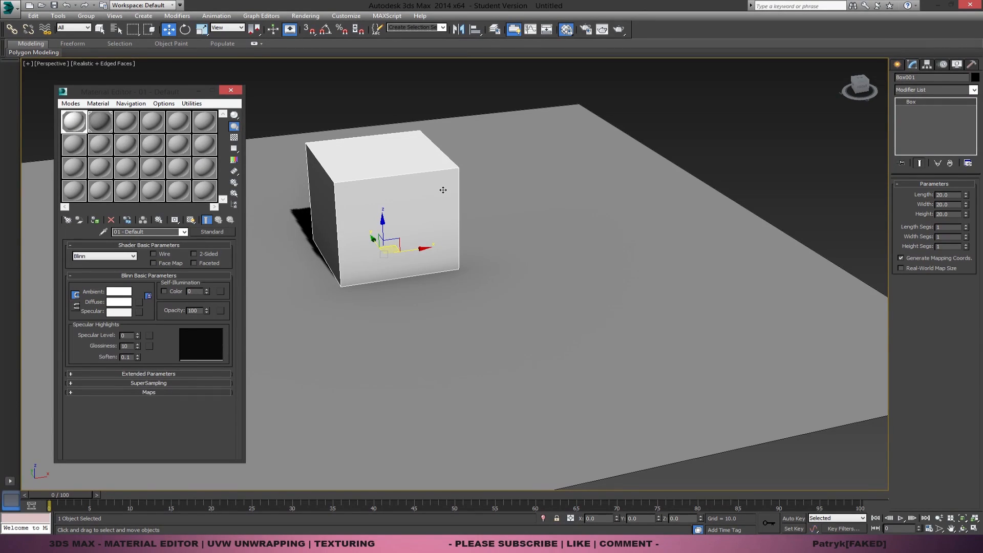
key(ctrl+a)
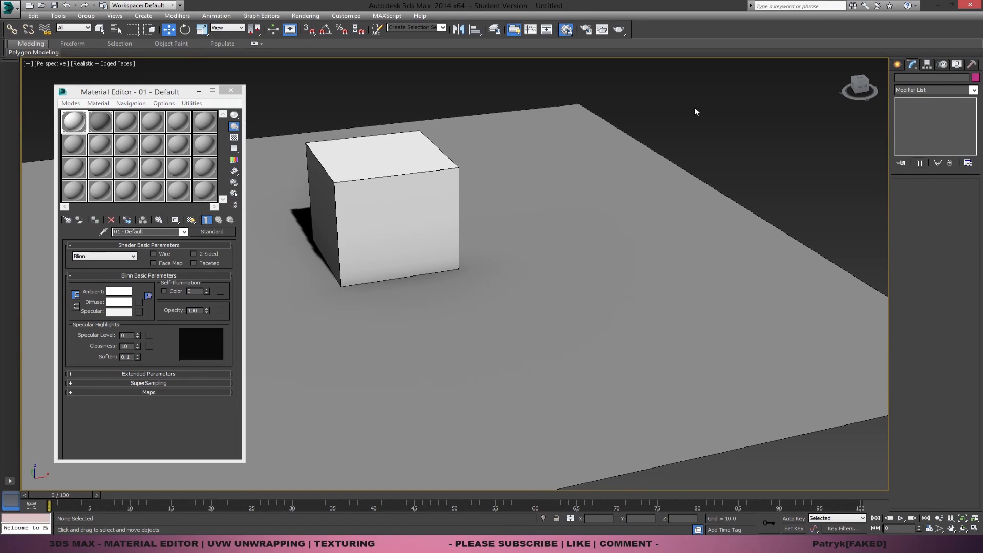
click(694, 121)
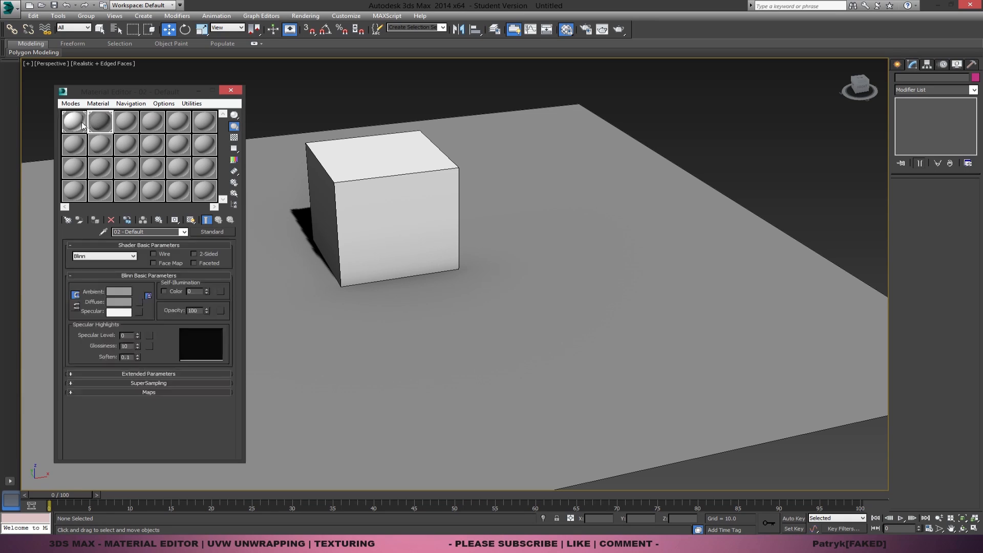
Try the 5 X 3 and 3 X 2 sample window layouts and restore the 6 X 4 layout.
click(127, 126)
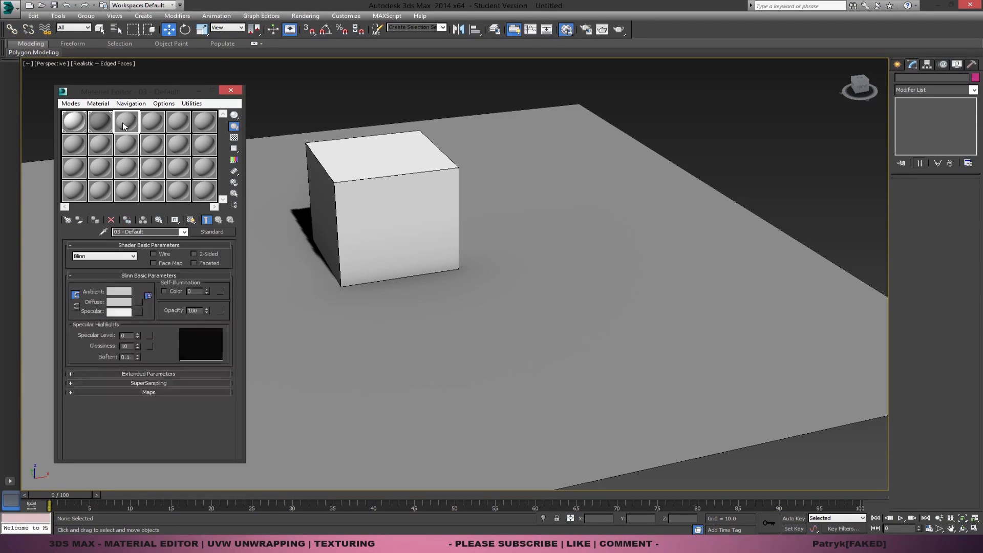
right_click(135, 135)
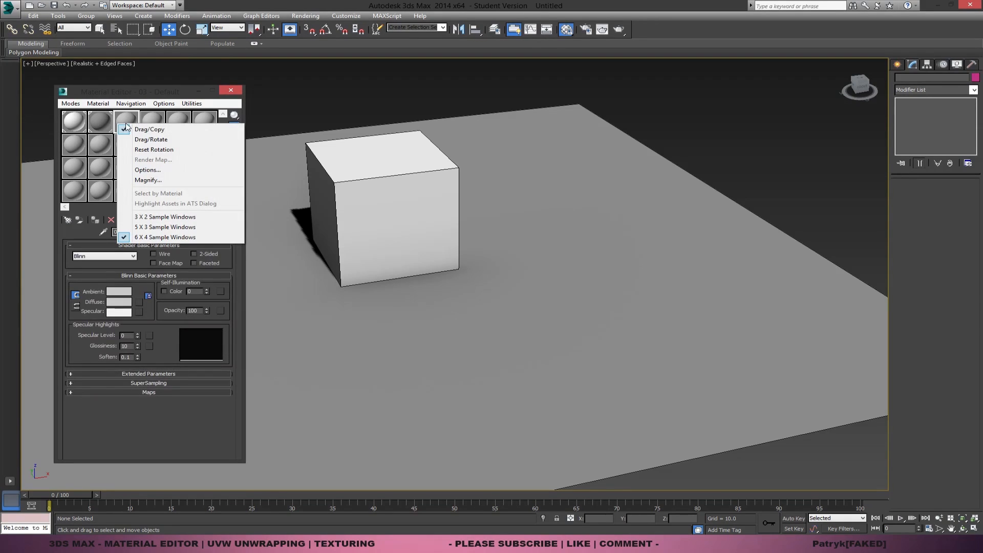
click(158, 227)
right_click(147, 130)
click(169, 212)
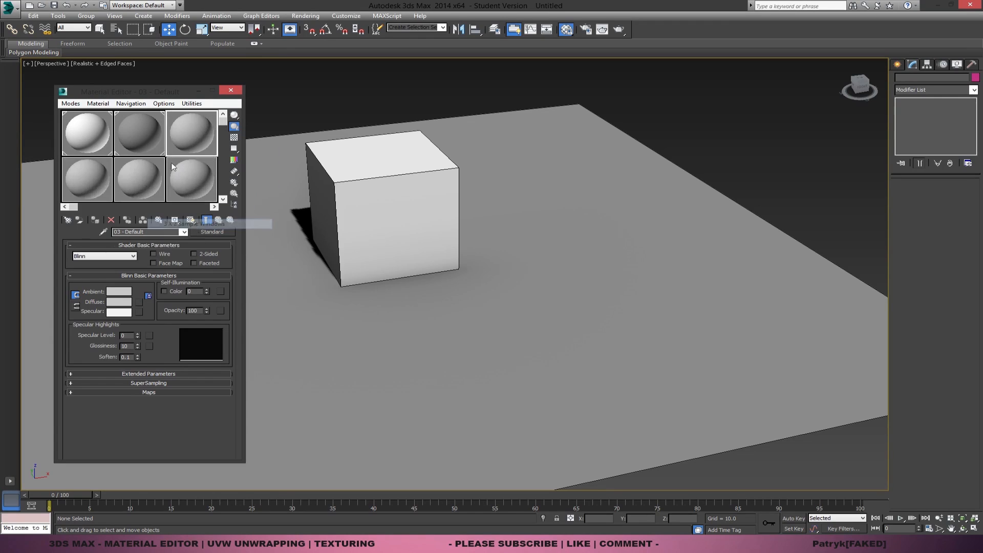
click(152, 127)
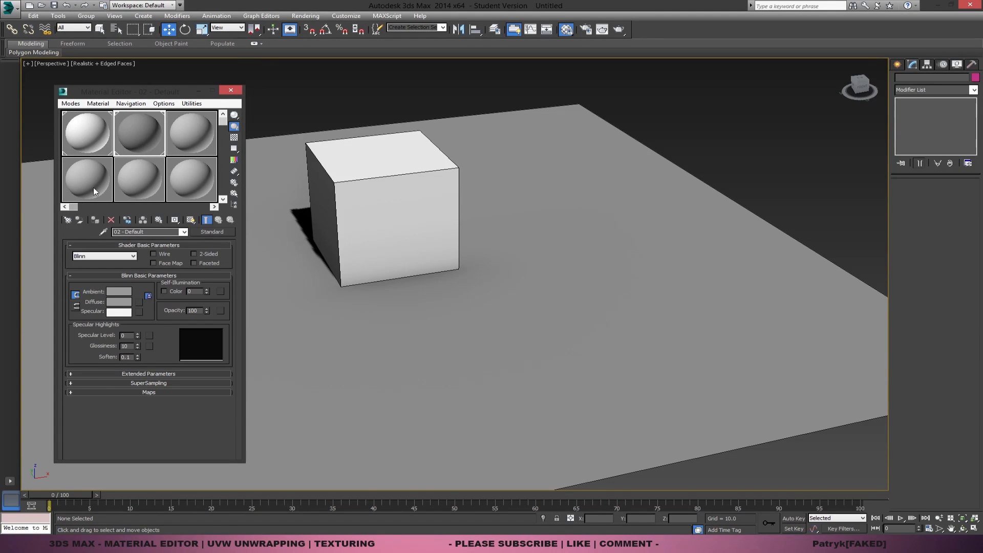
click(139, 179)
right_click(133, 181)
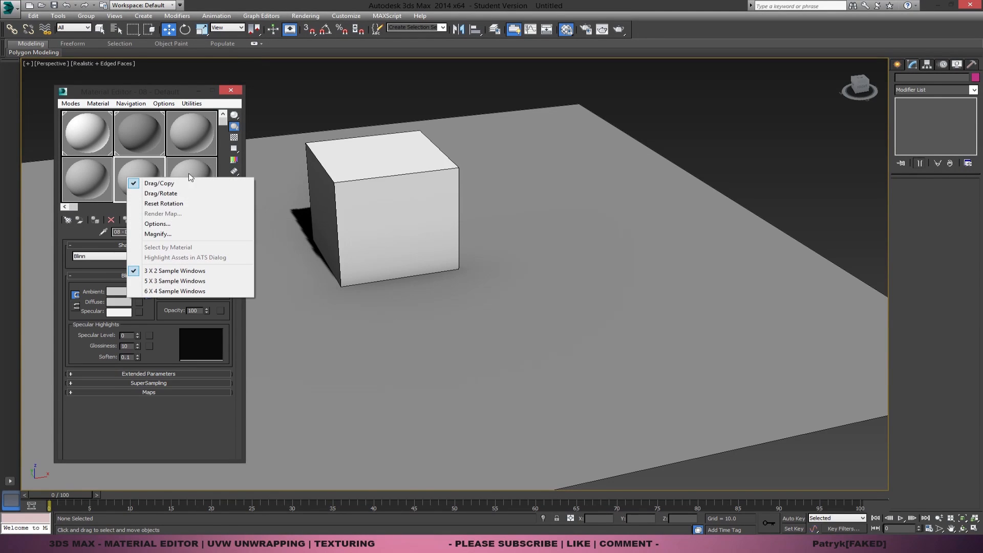
click(174, 291)
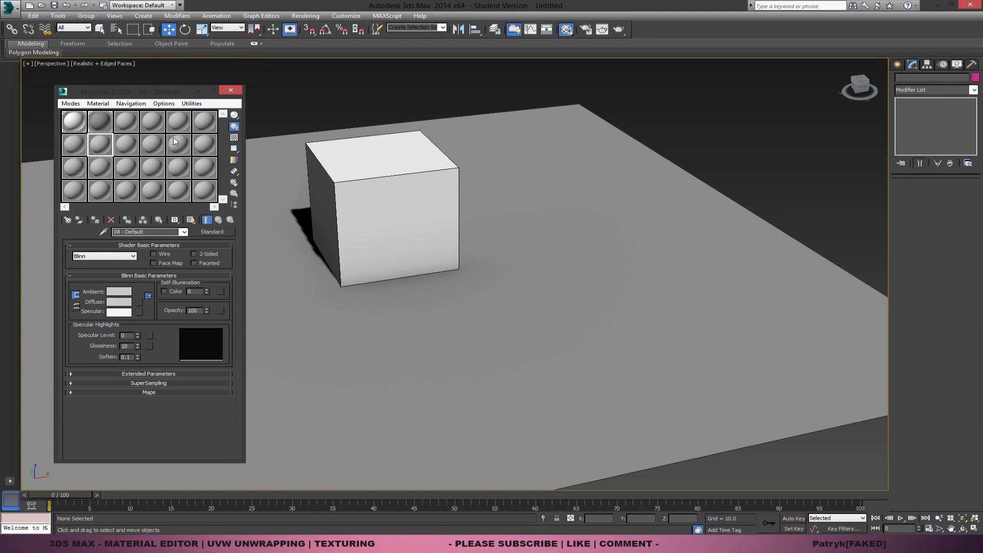
Match the box with the 01 - Default slot and the plane with the 02 - Default slot by selecting them alternately.
click(73, 121)
click(396, 172)
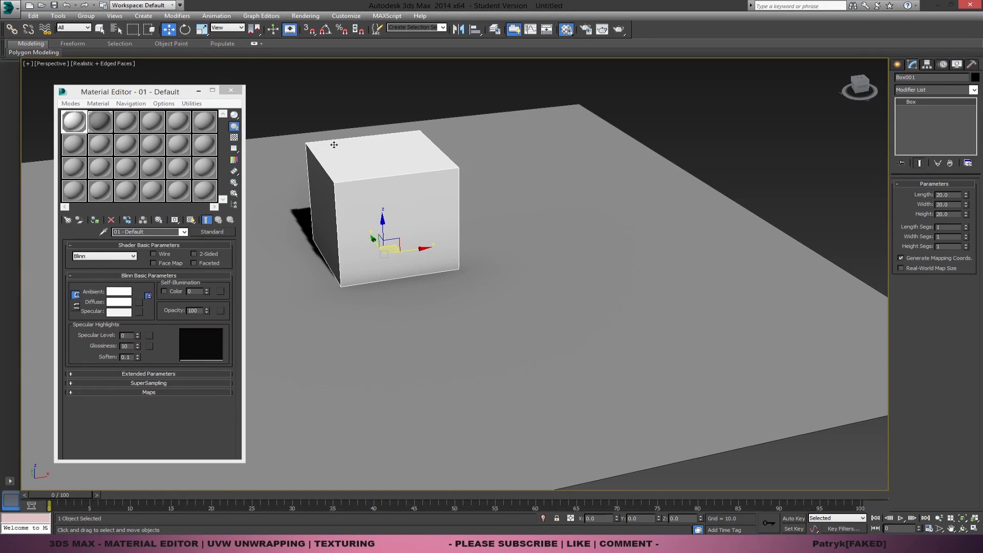
click(533, 134)
click(102, 123)
click(722, 135)
click(627, 188)
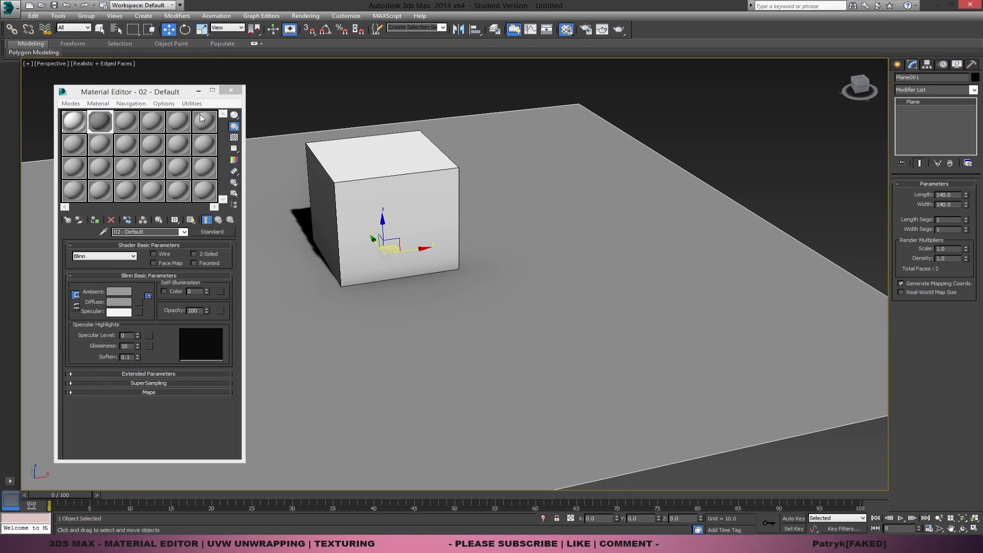
click(84, 130)
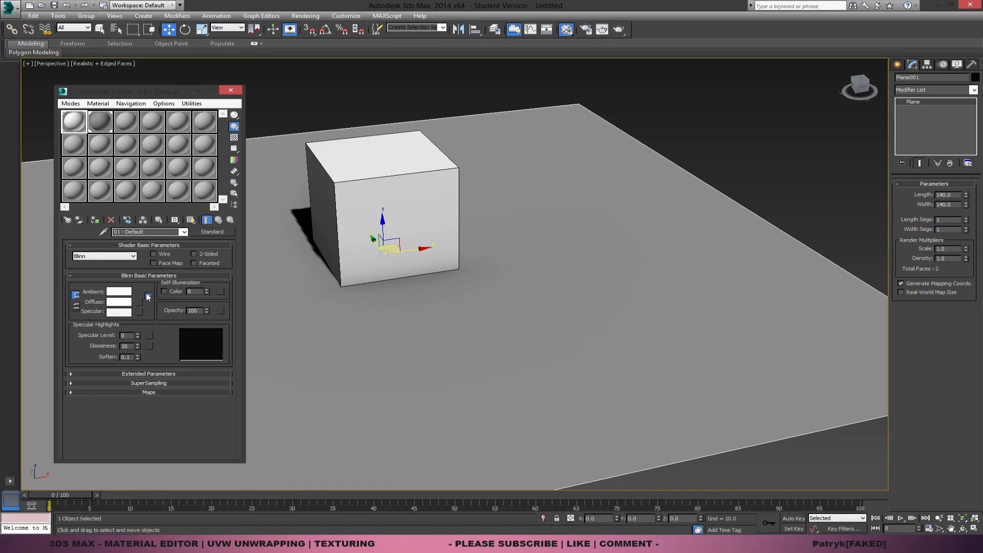
click(398, 190)
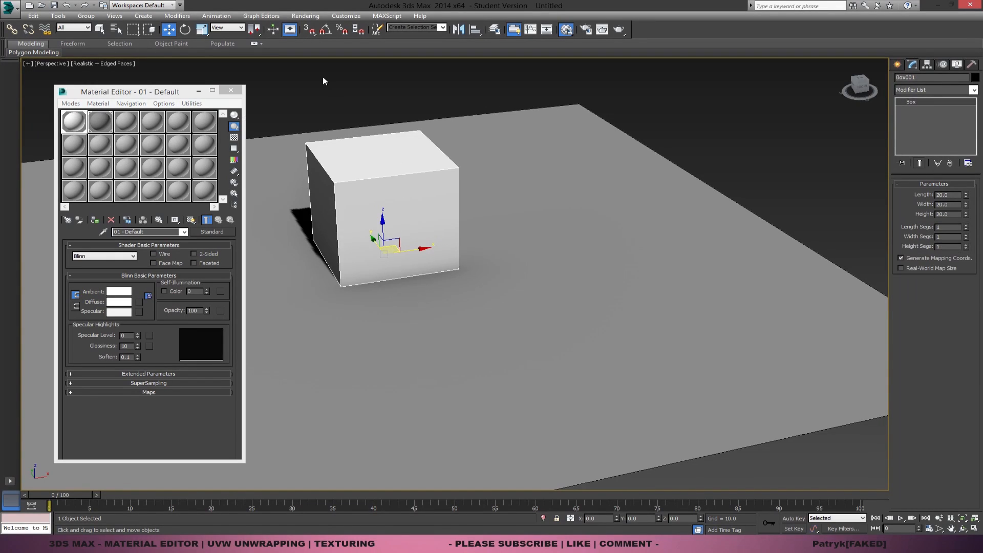
Check the available sample shapes and open the 01 - Default sample in a magnified preview window.
click(69, 128)
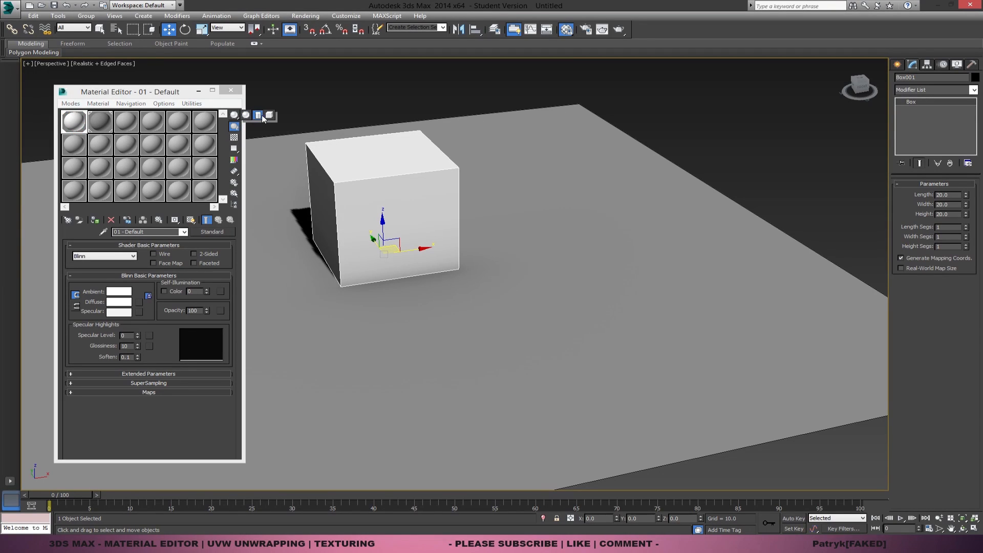
mouse_move(234, 114)
mouse_down()
mouse_move(233, 137)
mouse_move(236, 117)
mouse_move(257, 115)
mouse_move(249, 118)
mouse_up()
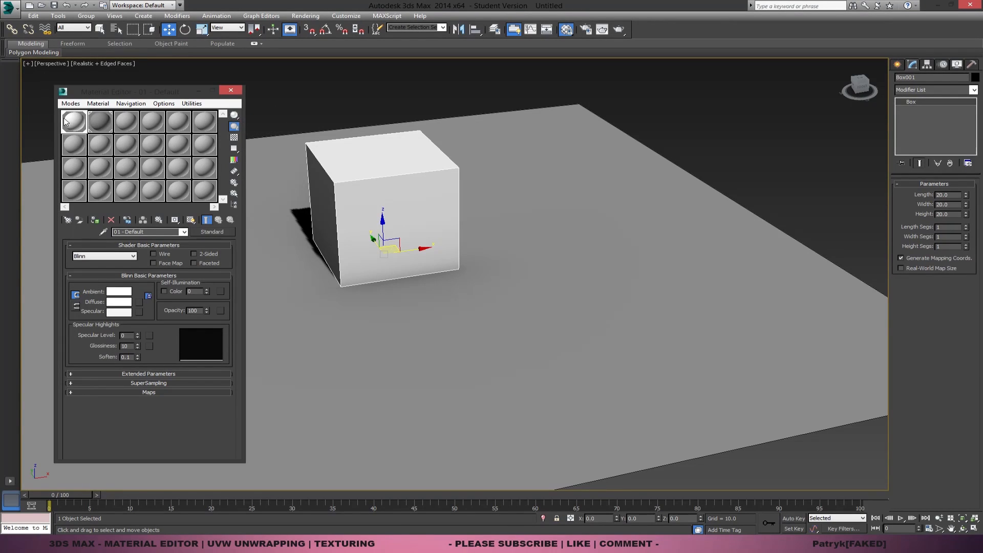
double_click(84, 125)
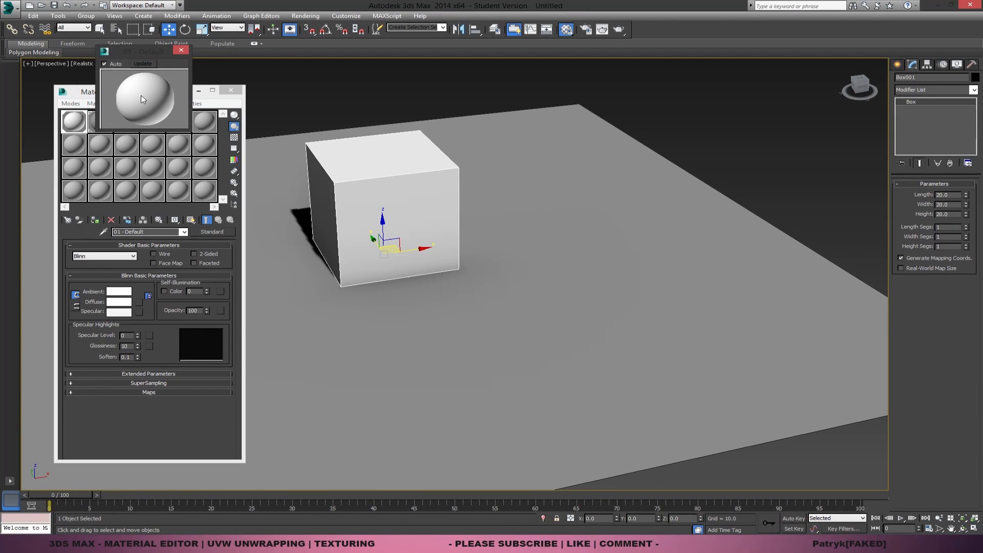
Turn the sample backlight off and on again to compare the shading of the 01 - Default preview.
mouse_move(234, 115)
mouse_down()
mouse_move(270, 117)
mouse_move(236, 118)
mouse_up()
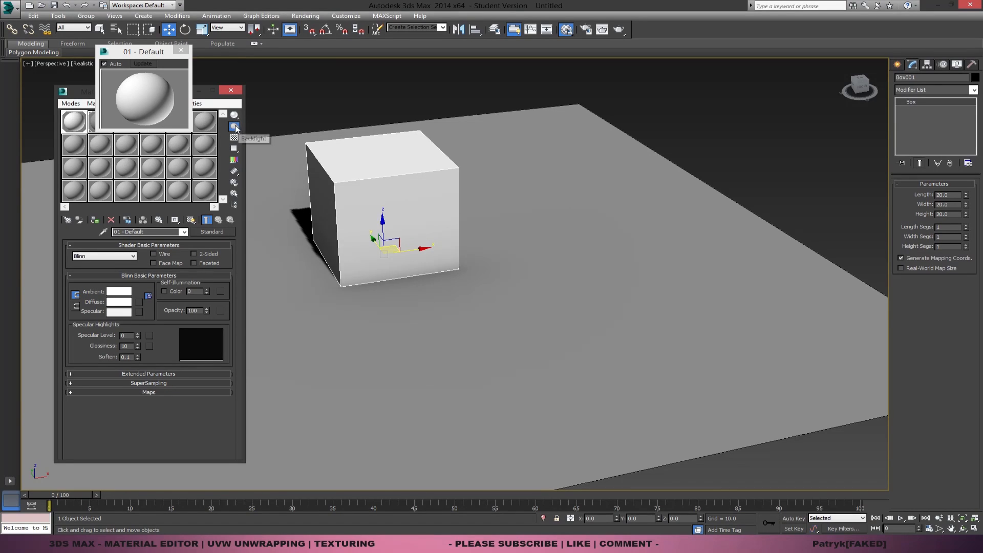
click(203, 142)
click(75, 125)
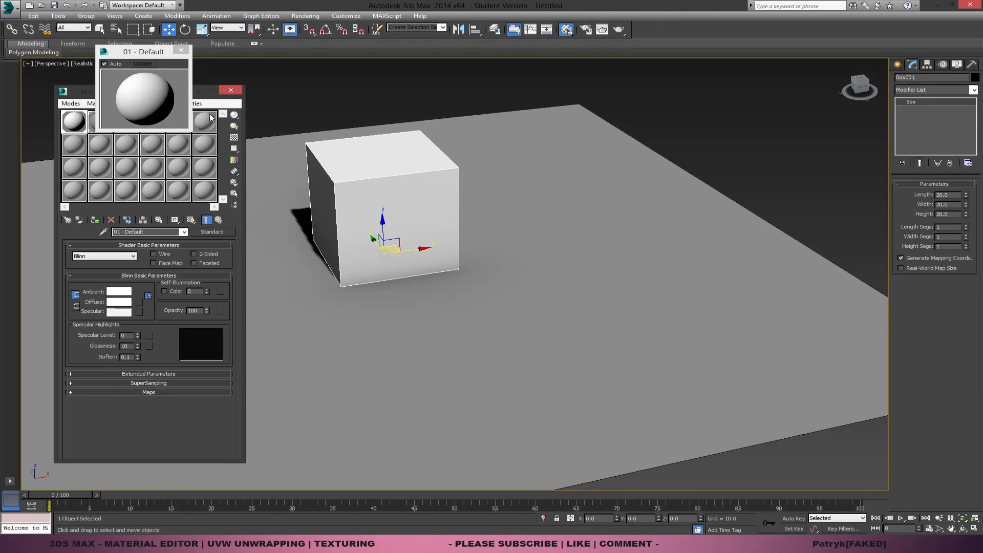
click(235, 129)
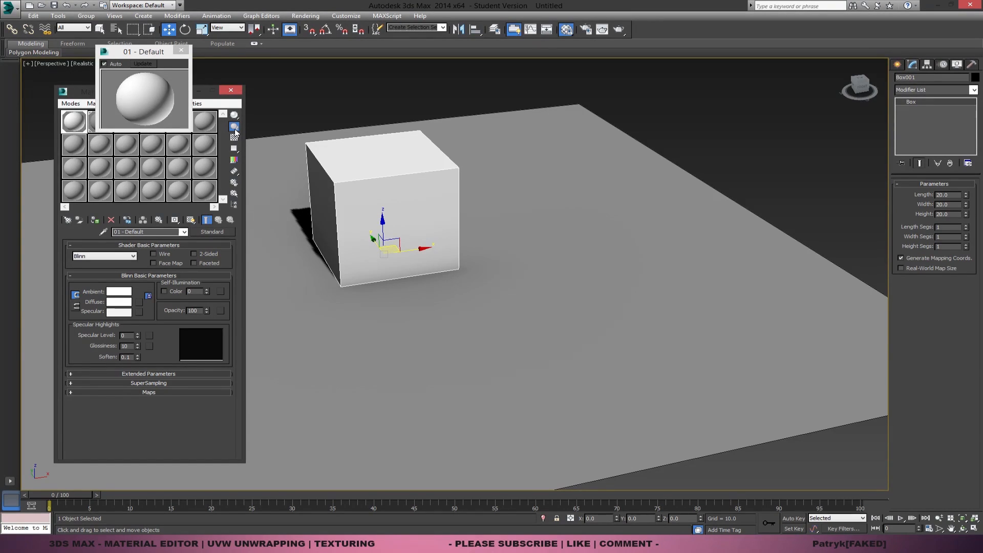
Try the sample backlight and the coloured checker background on the 01 - Default preview, and restore the plain backlit sample.
click(235, 131)
click(235, 128)
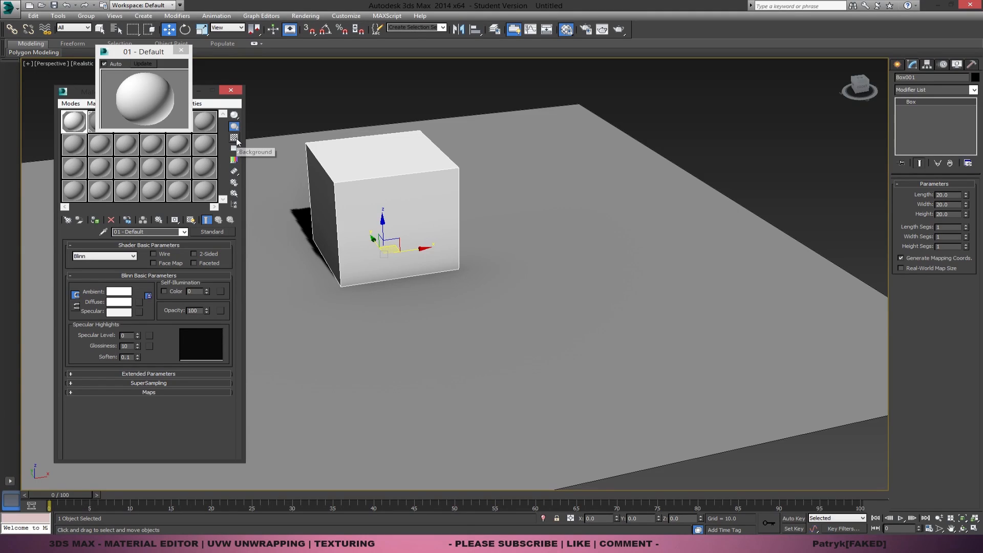
click(235, 138)
click(235, 139)
click(235, 139)
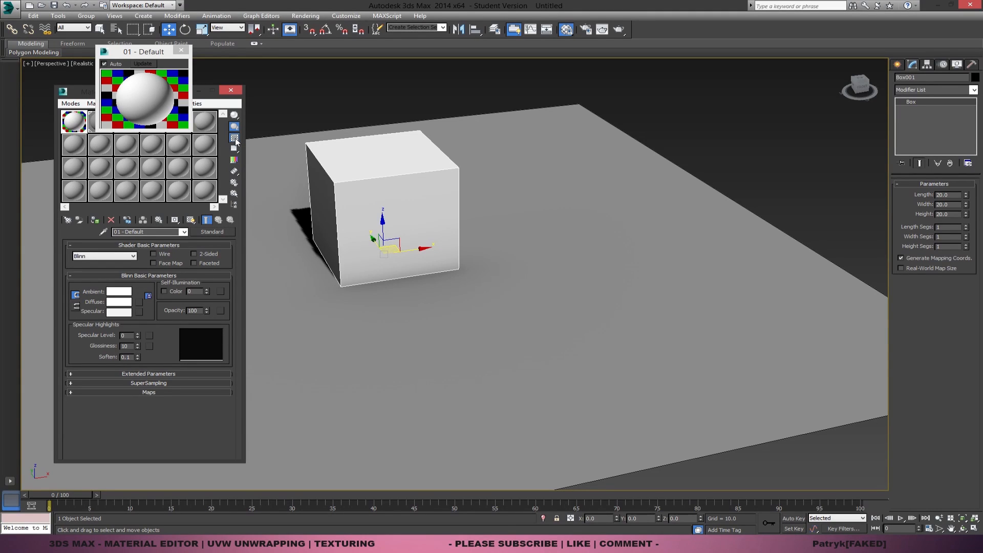
click(235, 139)
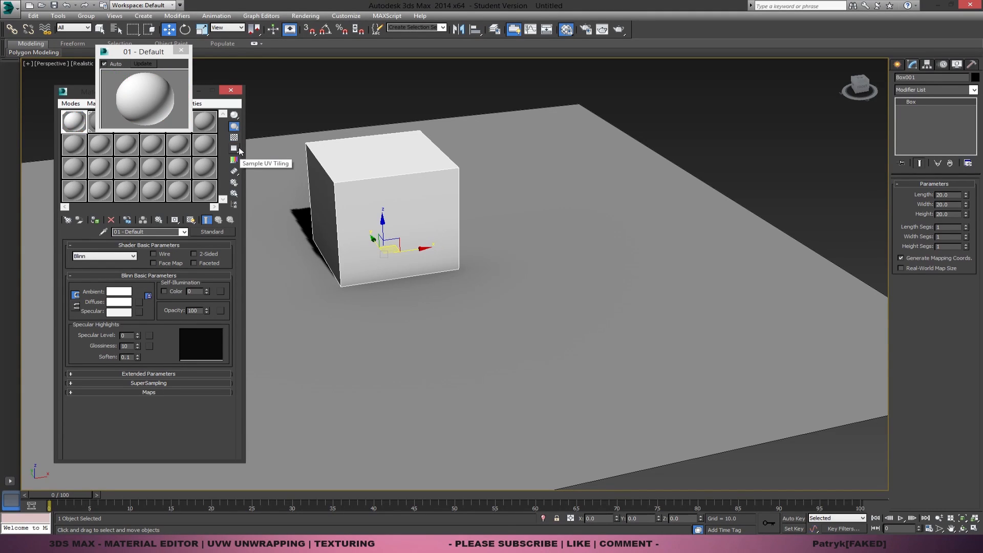
click(238, 149)
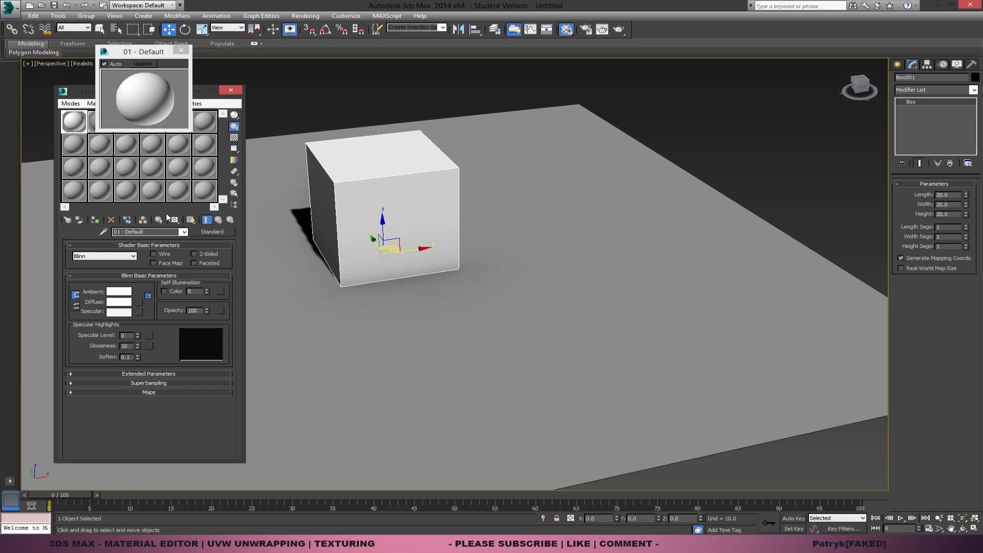
click(95, 221)
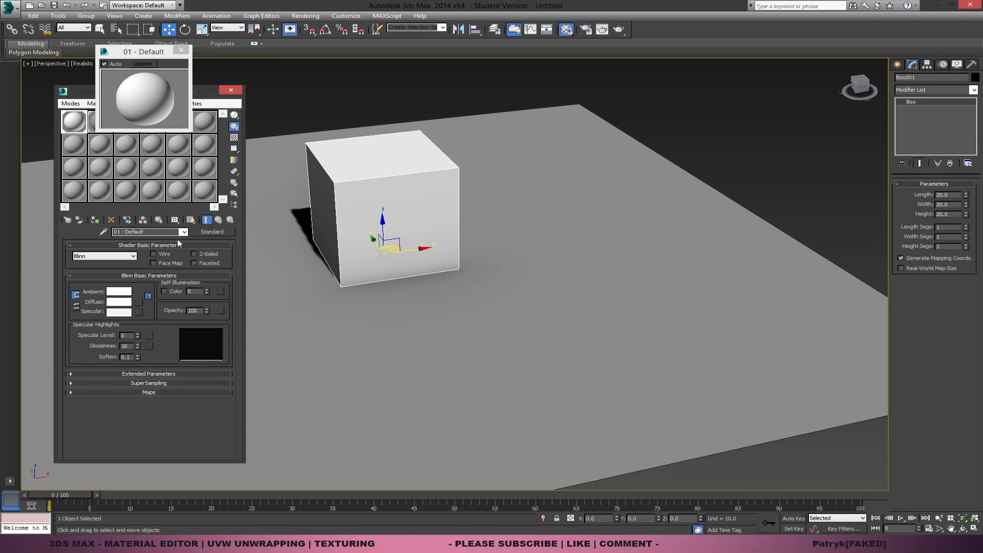
Look through the available material types for 01 - Default without changing it, and close the magnified sample preview.
click(212, 232)
scroll(449, 322, down, 3)
scroll(452, 308, up, 3)
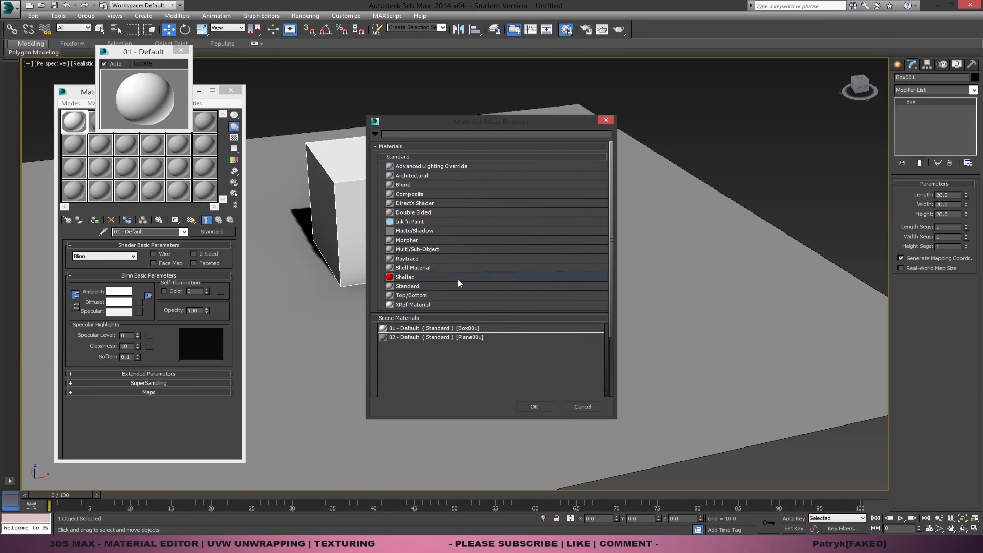
click(425, 246)
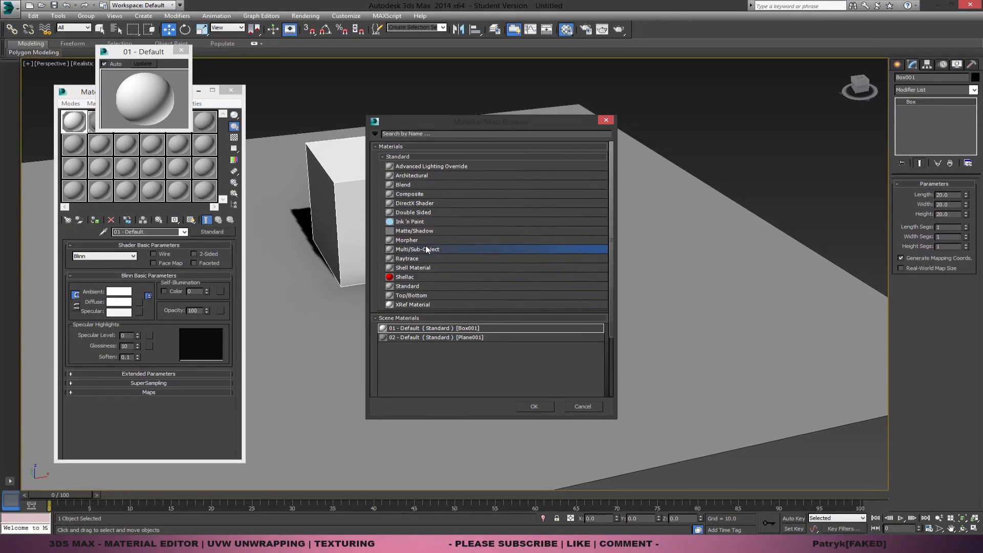
click(424, 202)
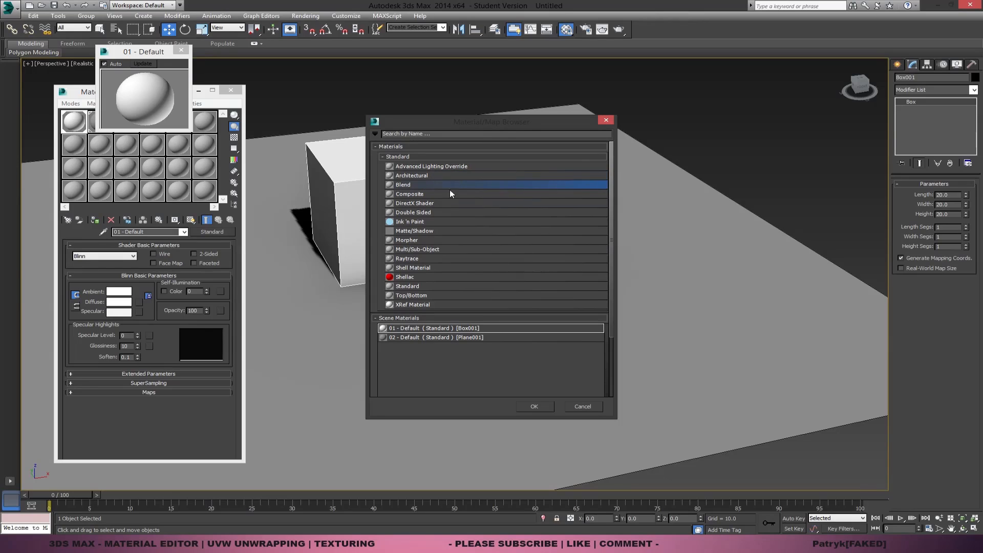
click(605, 120)
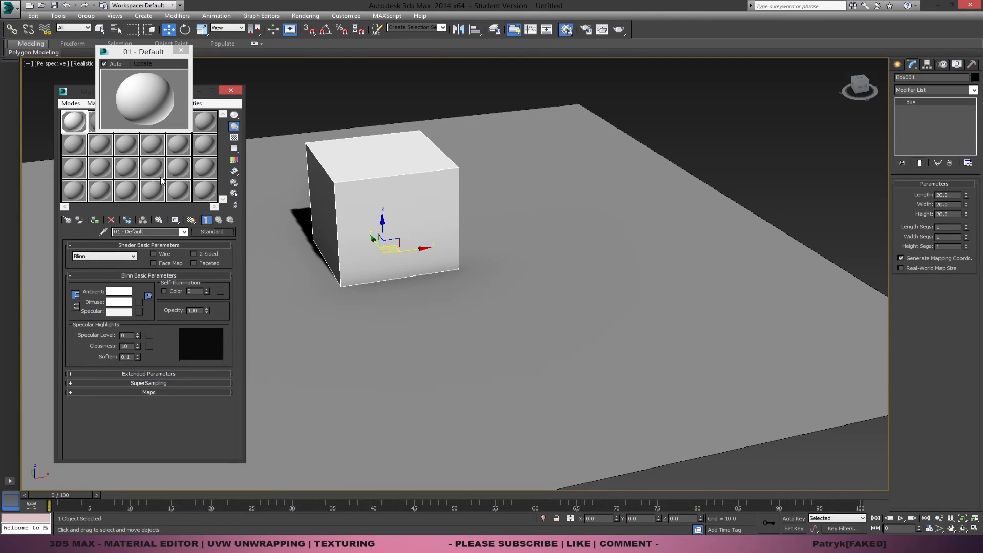
click(210, 232)
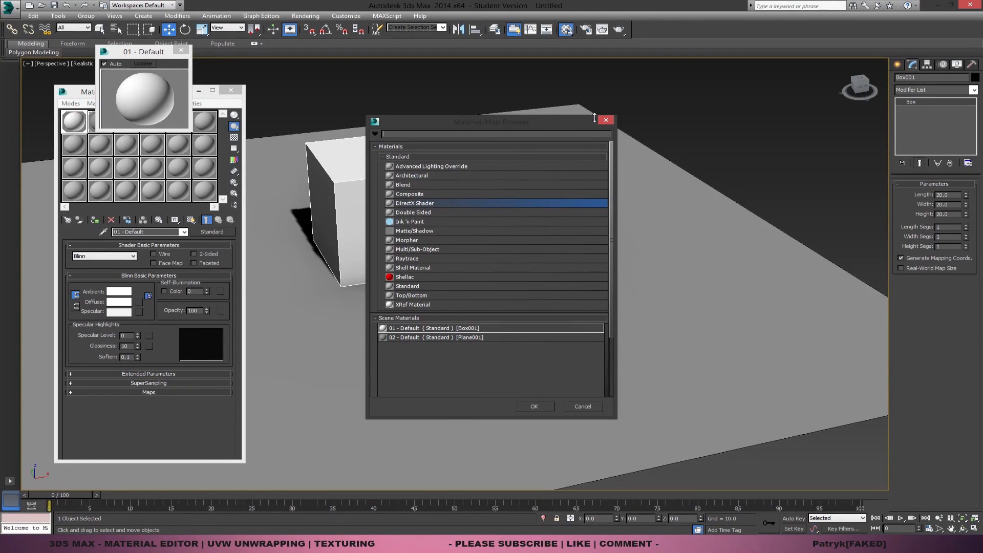
click(605, 120)
click(181, 50)
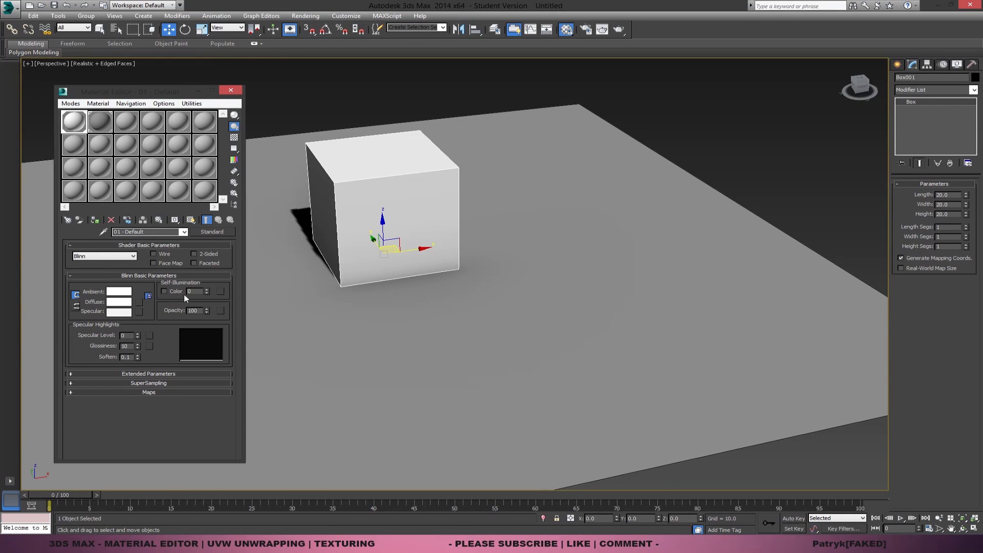
Try the Phong shader on the 01 - Default material and restore the Blinn shader.
click(110, 256)
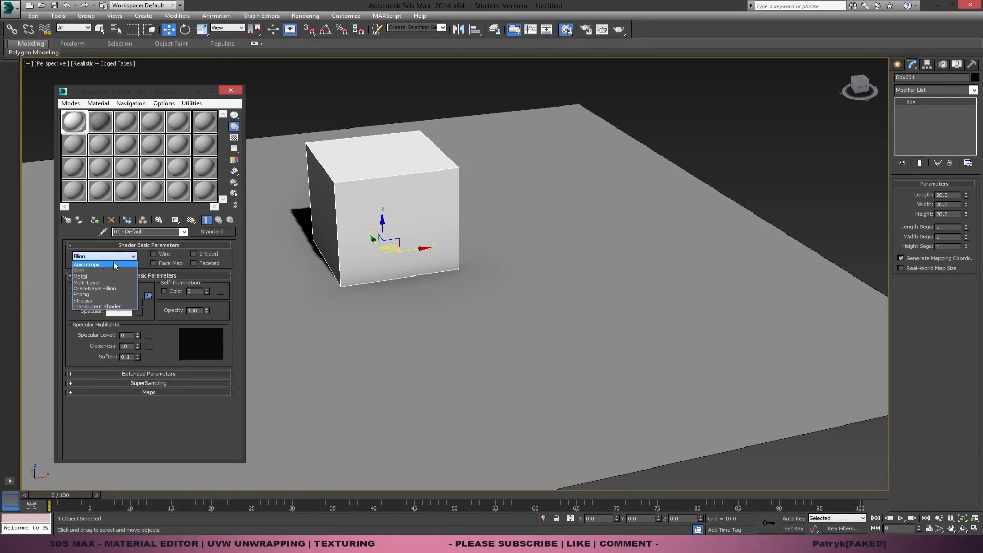
click(100, 269)
click(104, 256)
click(87, 295)
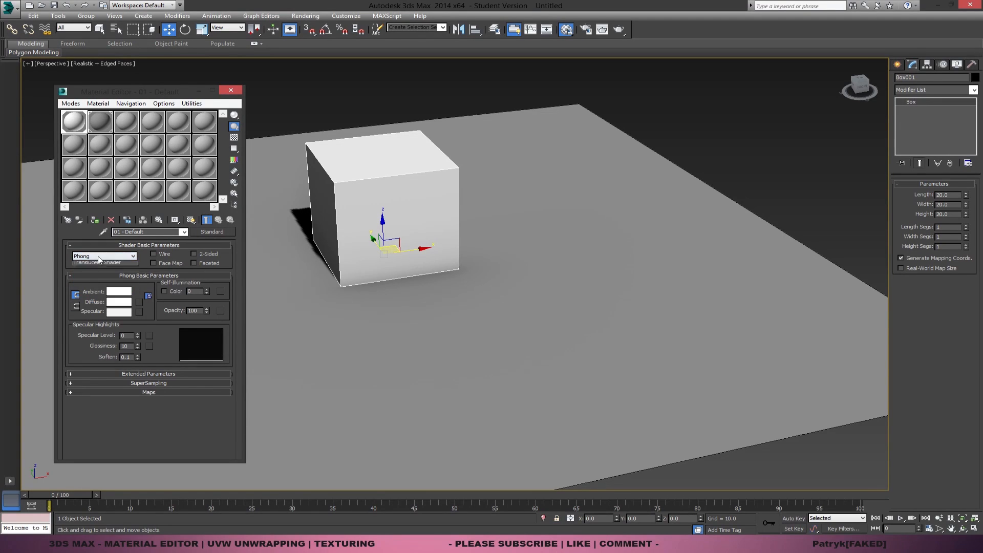
click(97, 256)
click(94, 270)
Fold and unfold the Shader Basic Parameters, and compare Phong with Blinn once more, ending on Blinn.
click(106, 247)
click(106, 252)
click(98, 247)
click(103, 247)
click(106, 246)
click(105, 256)
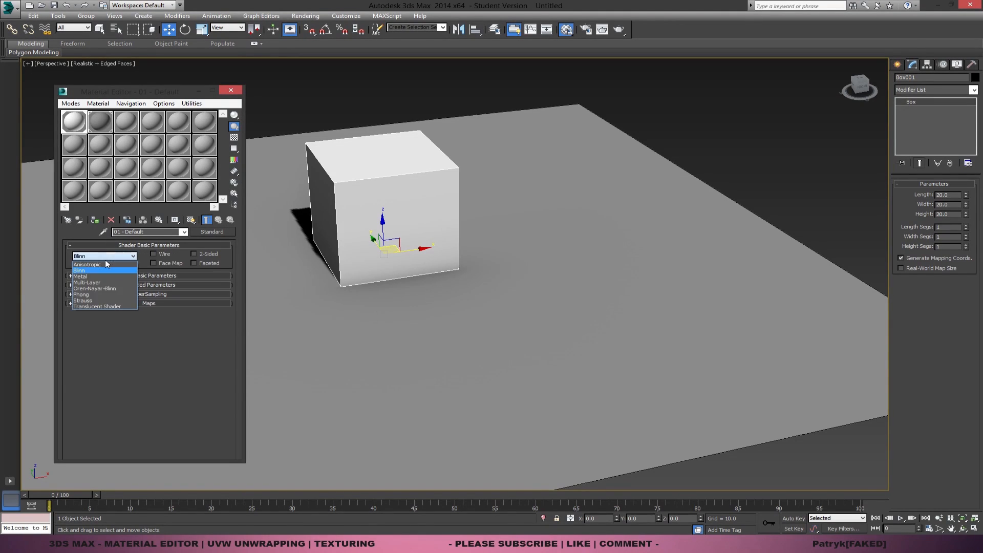
click(101, 294)
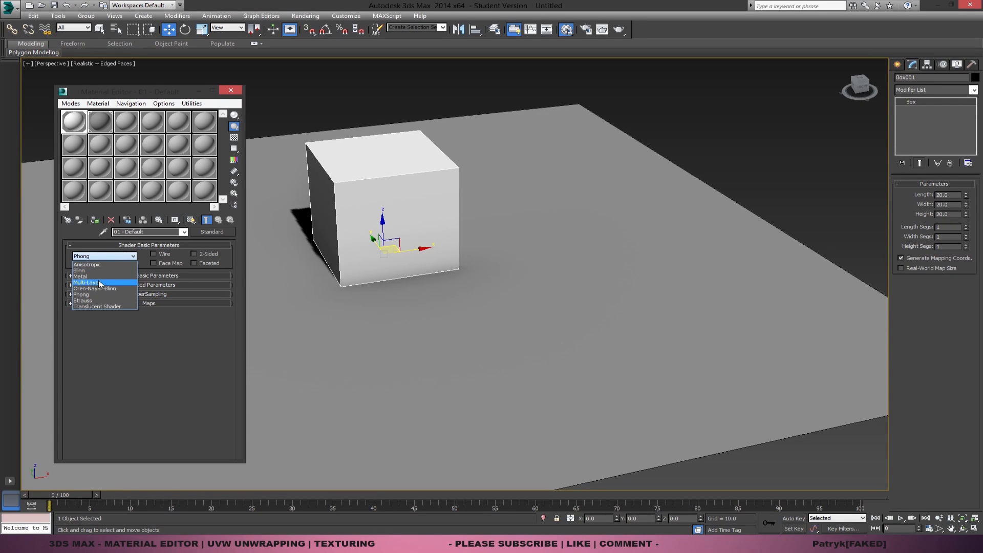
click(96, 270)
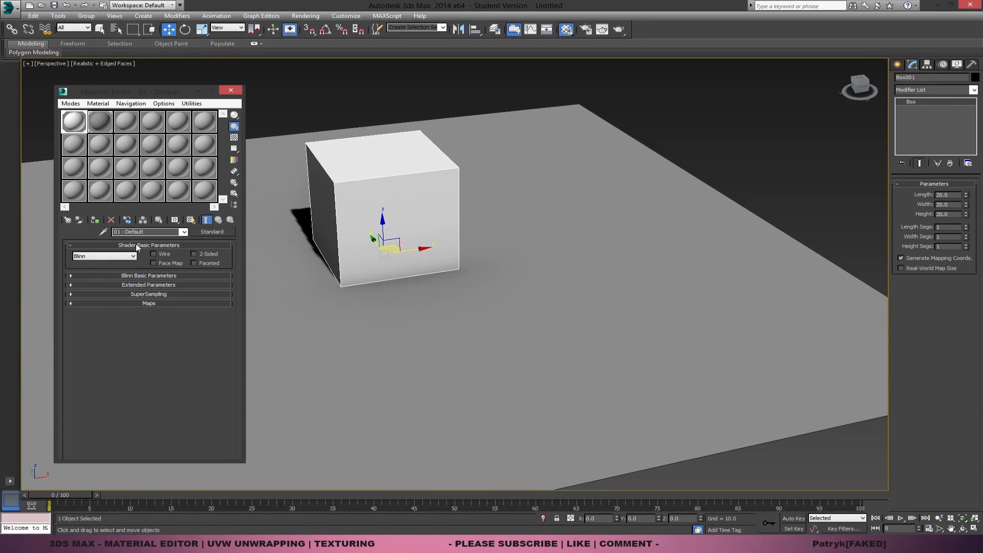
Expand the Blinn Basic Parameters, Extended Parameters, SuperSampling and Maps rollouts of 01 - Default.
click(105, 275)
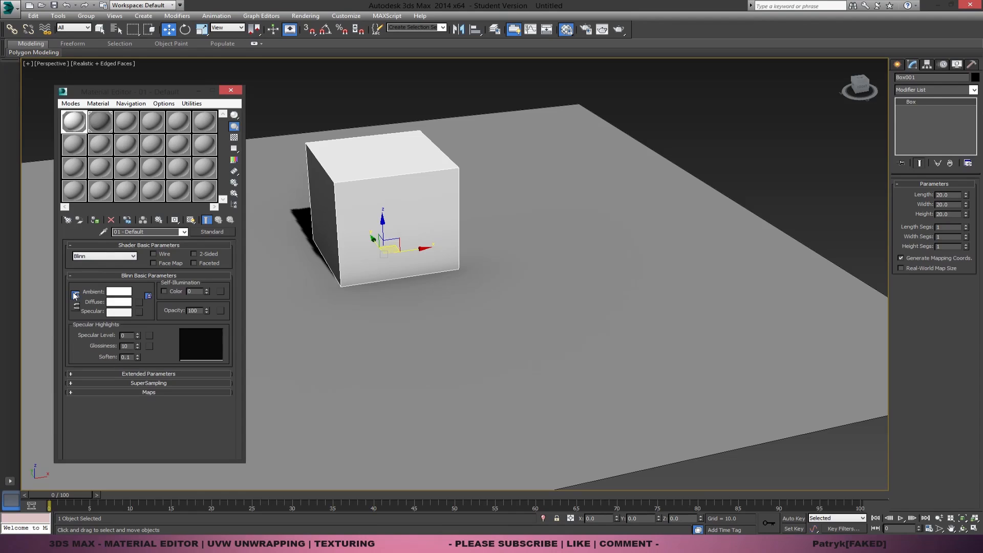
click(71, 375)
scroll(64, 431, down, 3)
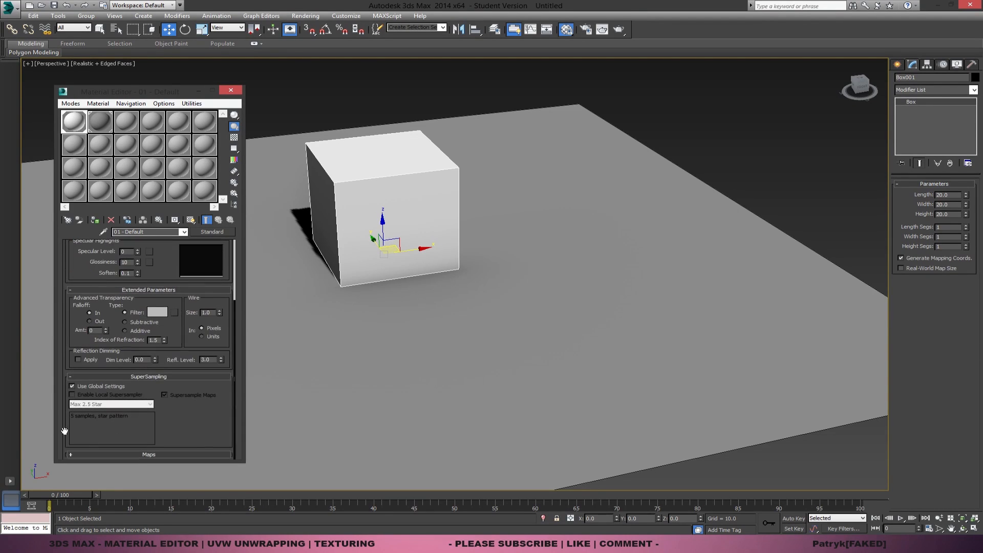
click(94, 455)
scroll(128, 395, up, 10)
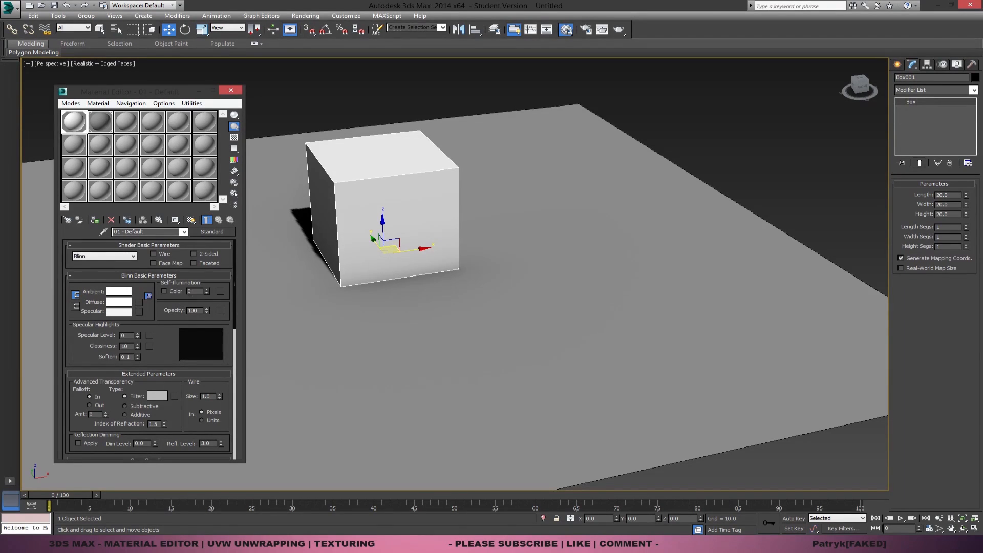
Try the Wire option on the 01 - Default material, inspect the box from another angle, and return to solid shading.
click(153, 254)
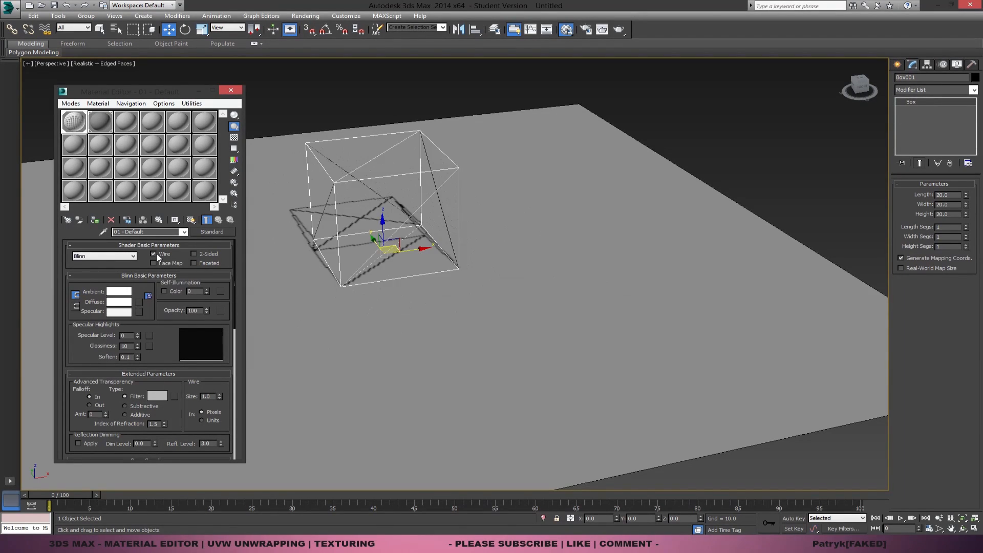
mouse_move(432, 247)
middle_down()
mouse_move(435, 283)
mouse_move(487, 287)
mouse_move(533, 231)
mouse_move(411, 266)
mouse_move(417, 308)
middle_up()
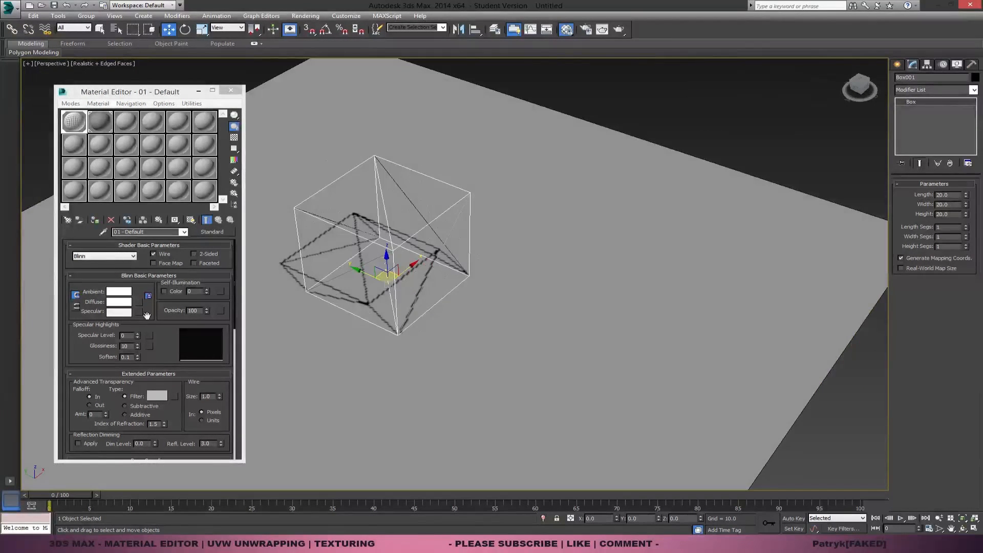
click(166, 254)
click(170, 265)
Make the 01 - Default material 2-Sided and collapse its SuperSampling and Extended Parameters rollouts.
click(193, 254)
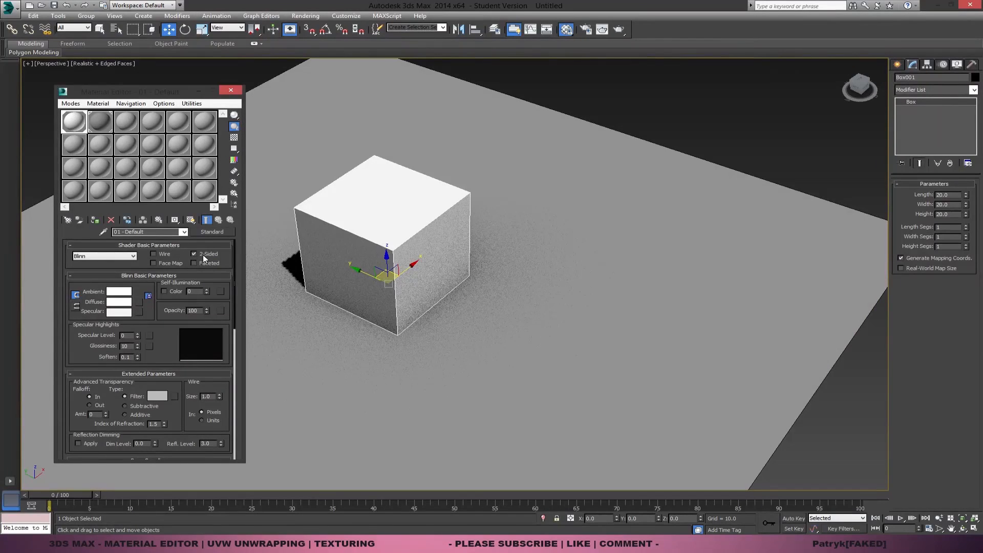
alt+middle_drag(421, 270, 375, 265)
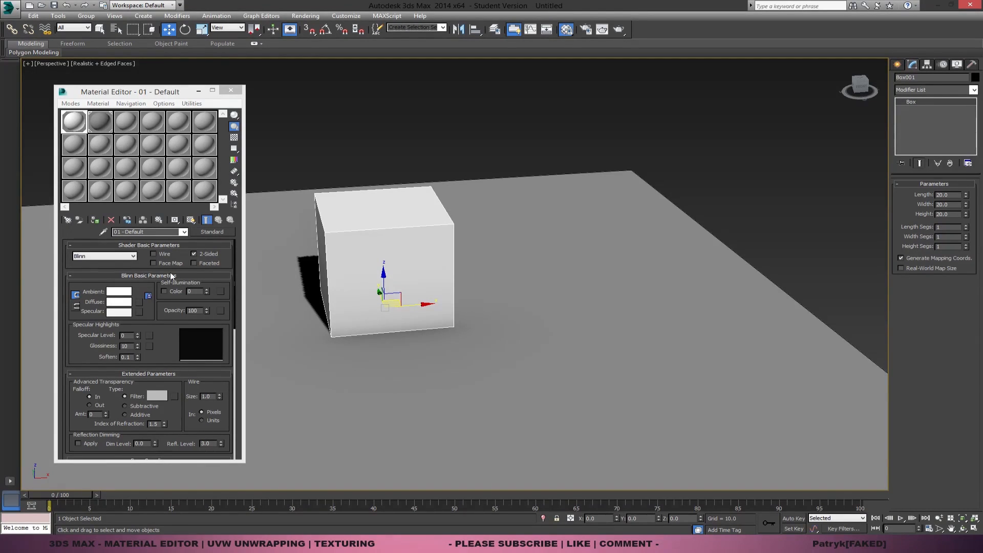
drag(147, 265, 159, 290)
click(144, 439)
drag(145, 439, 135, 424)
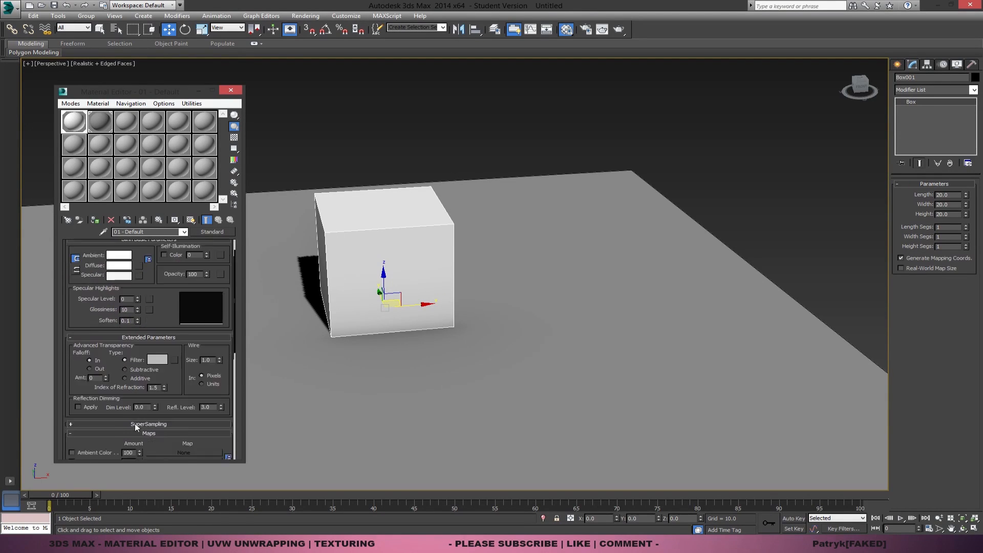
scroll(134, 425, down, 5)
scroll(161, 404, up, 6)
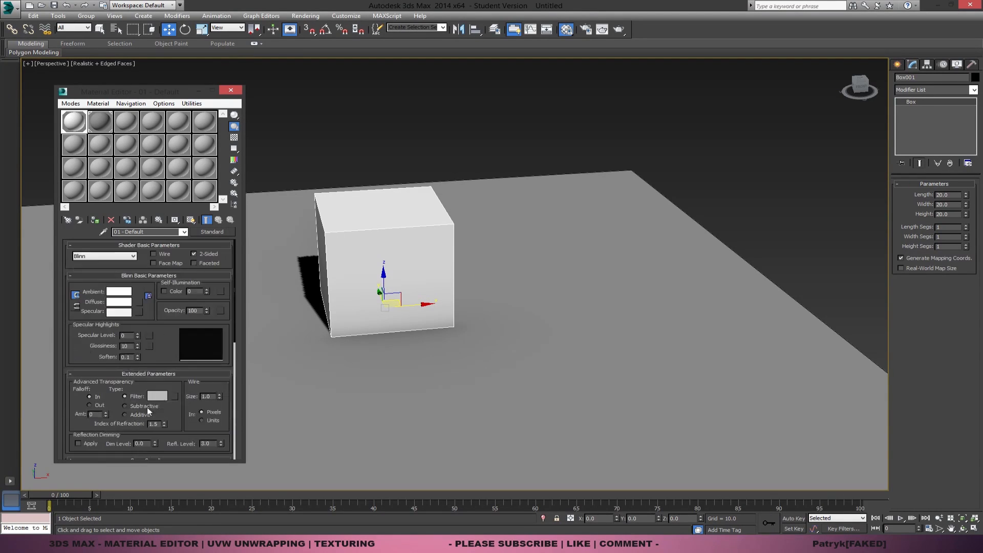
click(159, 374)
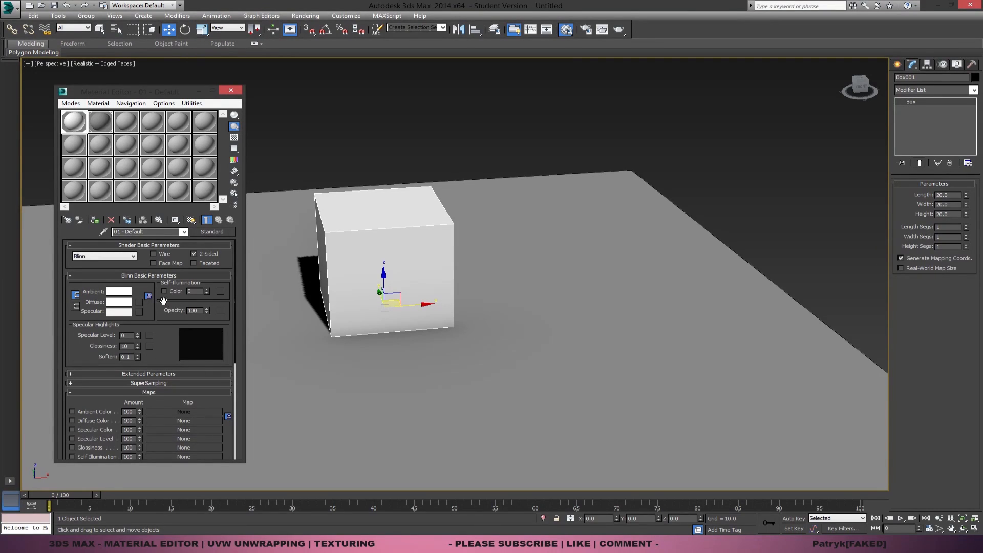
Try Self-Illumination at 100 and about 35 on the 01 - Default material, and reset it to 0.
drag(209, 314, 208, 116)
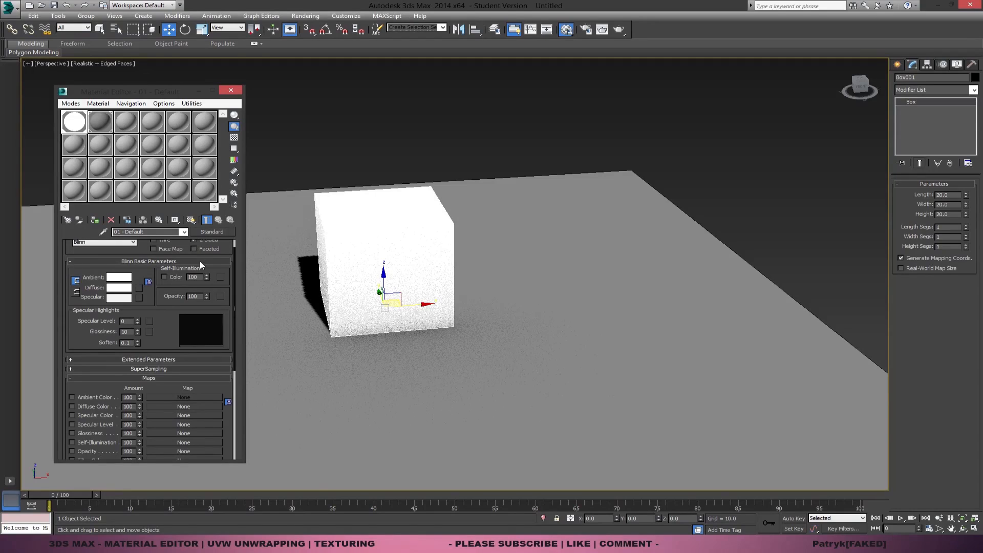
drag(206, 275, 212, 295)
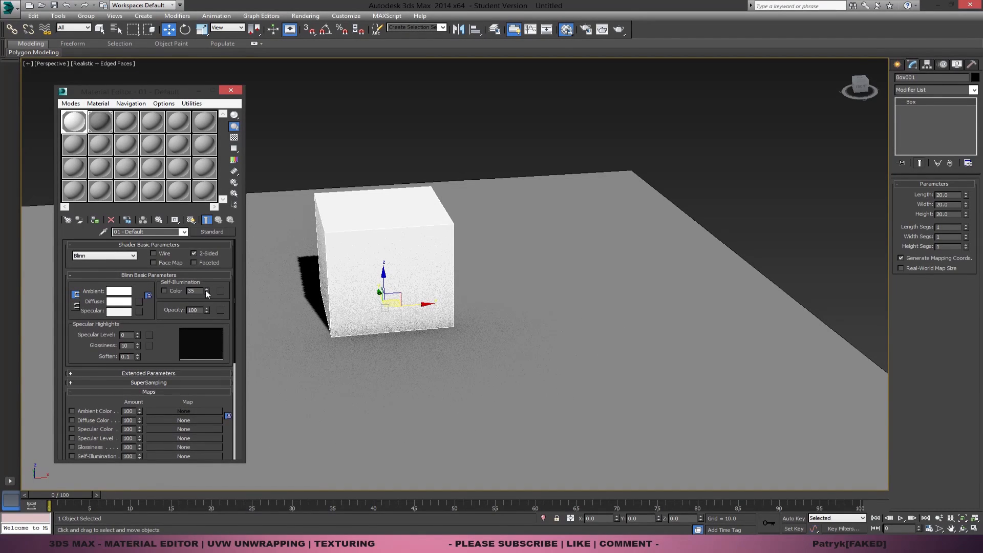
right_click(206, 290)
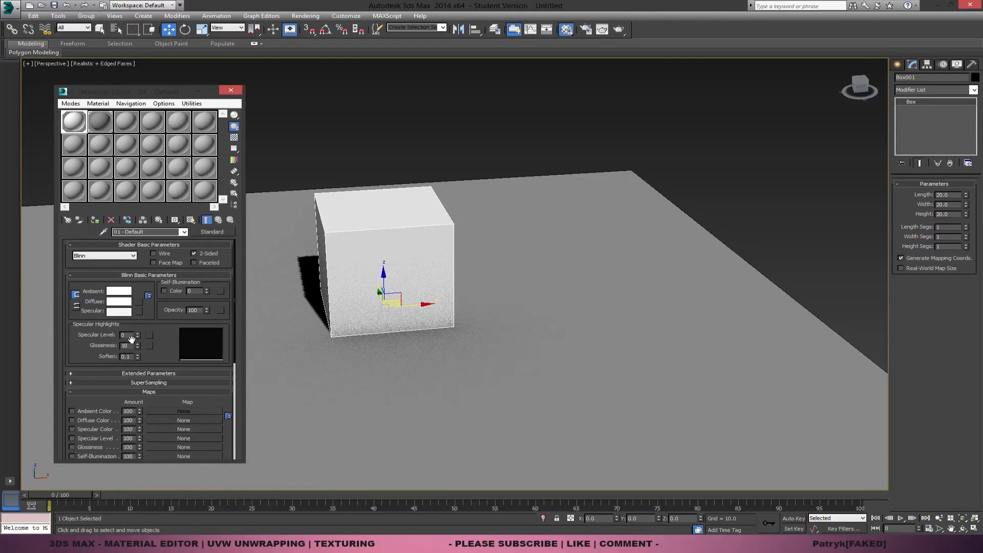
Set the Specular Level, Glossiness and Soften values of the 01 - Default material to 0.
drag(137, 336, 137, 358)
right_click(138, 357)
right_click(138, 335)
right_click(137, 346)
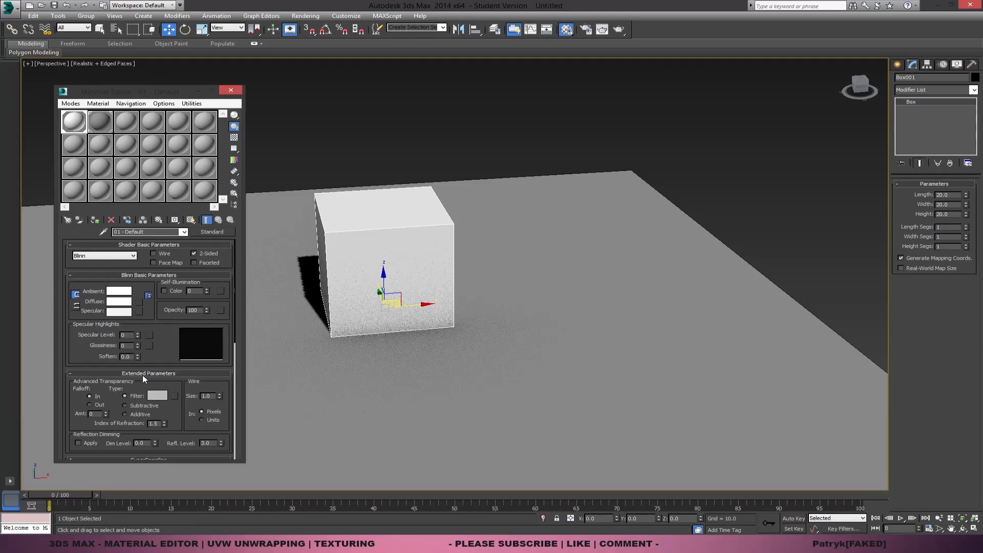
Load UVWPattern.png from the Lesson_03 folder on the desktop as a Bitmap map for the material's Diffuse Color.
scroll(144, 374, down, 5)
scroll(198, 381, up, 2)
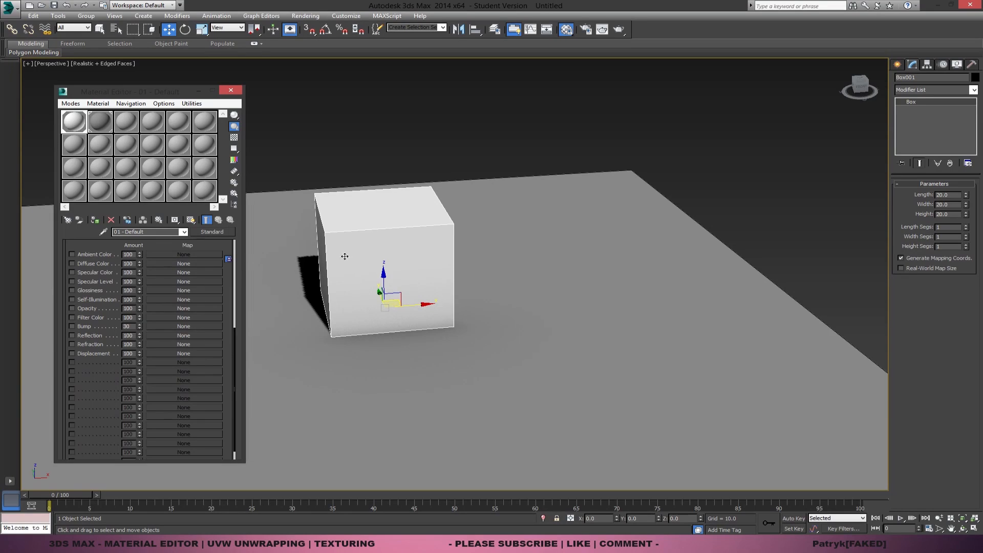
scroll(113, 263, up, 5)
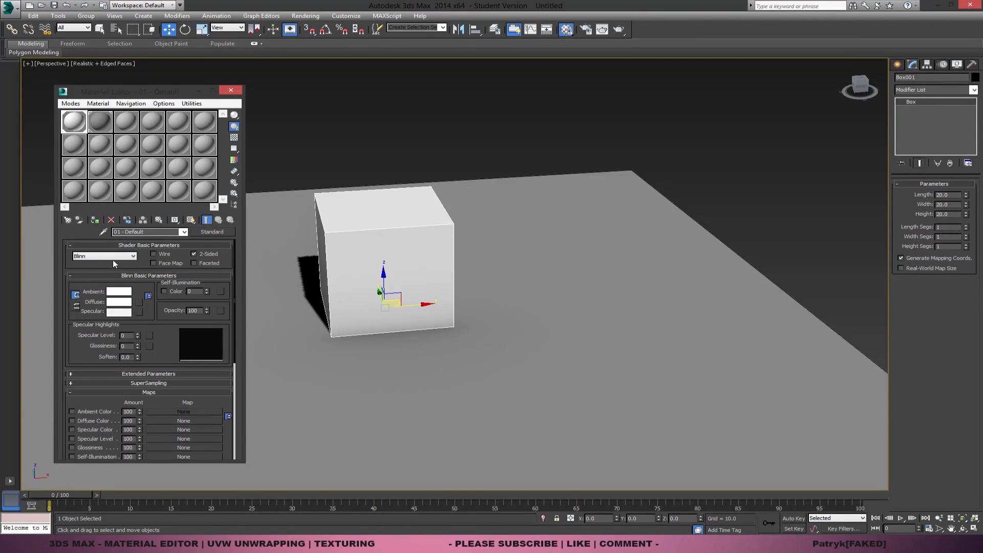
scroll(114, 310, down, 4)
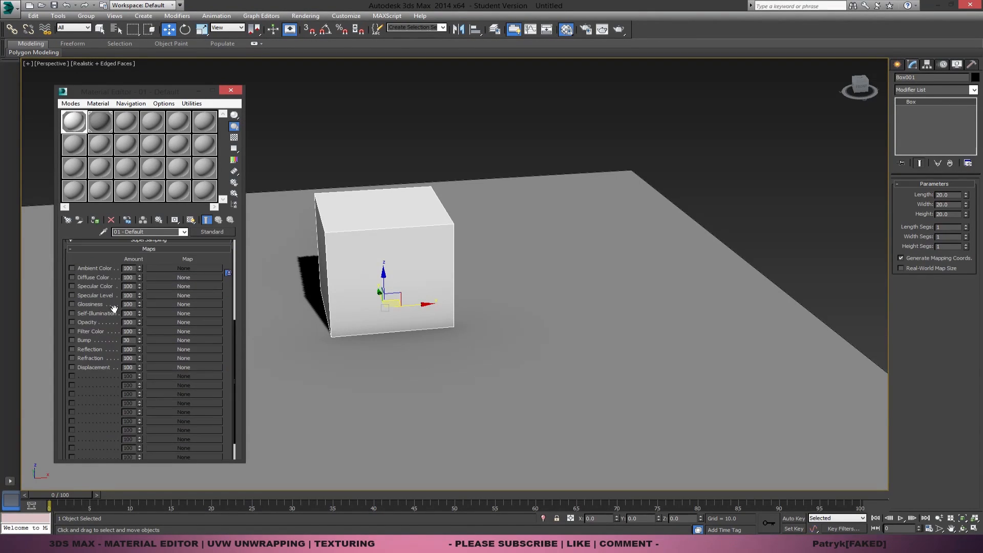
click(186, 277)
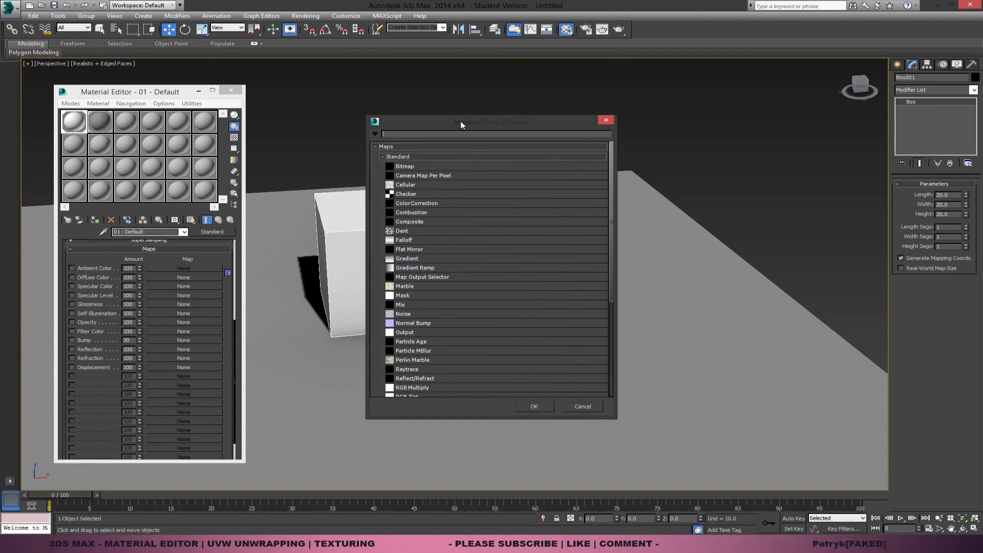
drag(461, 122, 432, 134)
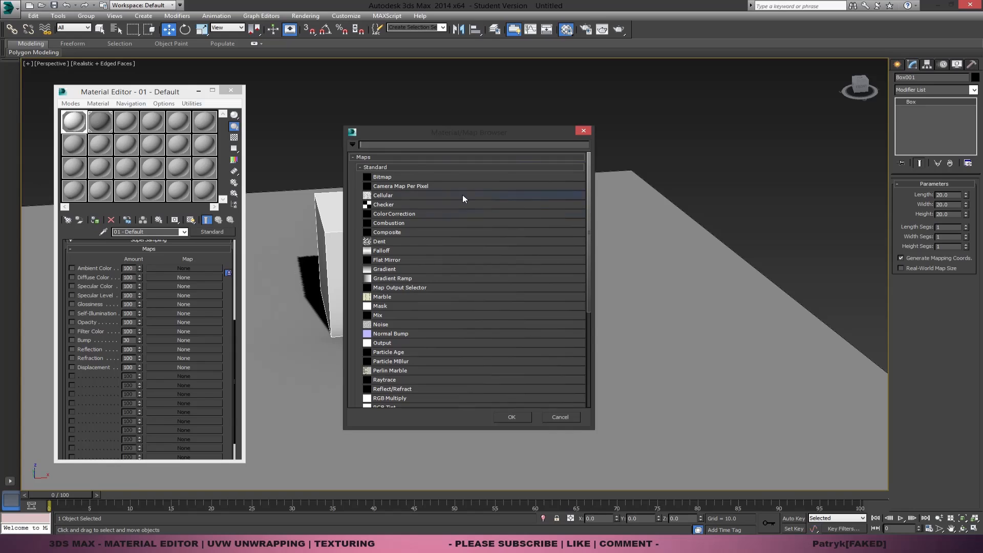
double_click(410, 178)
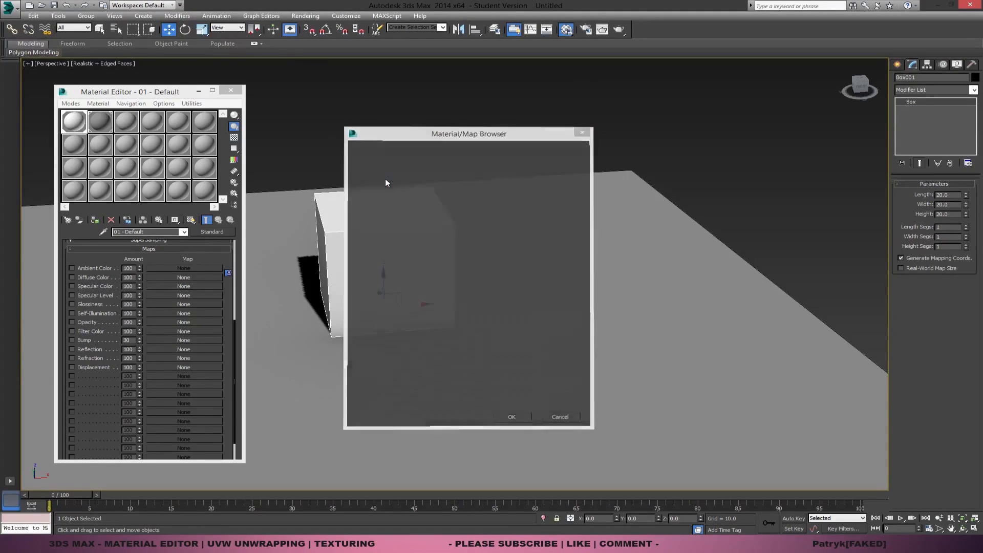
click(35, 88)
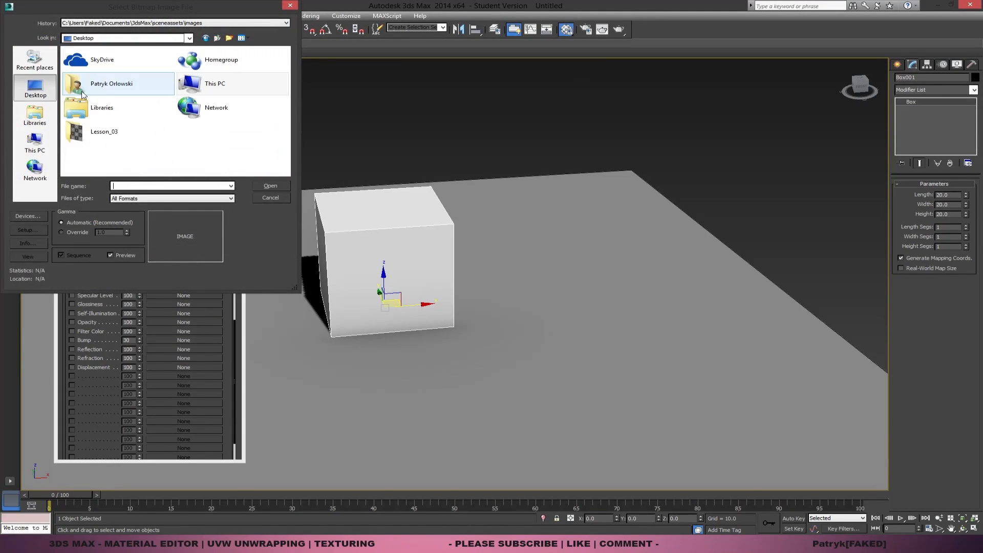
double_click(102, 128)
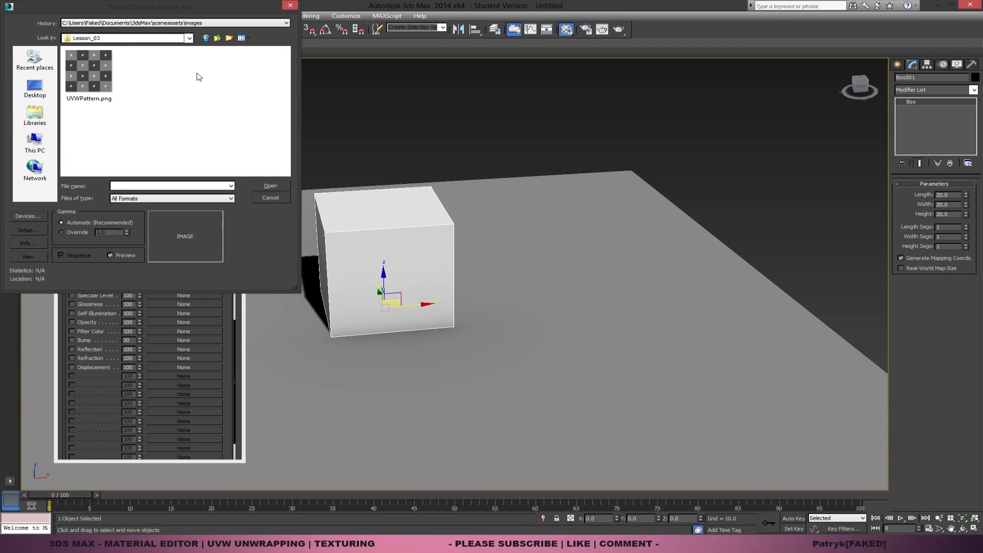
click(84, 81)
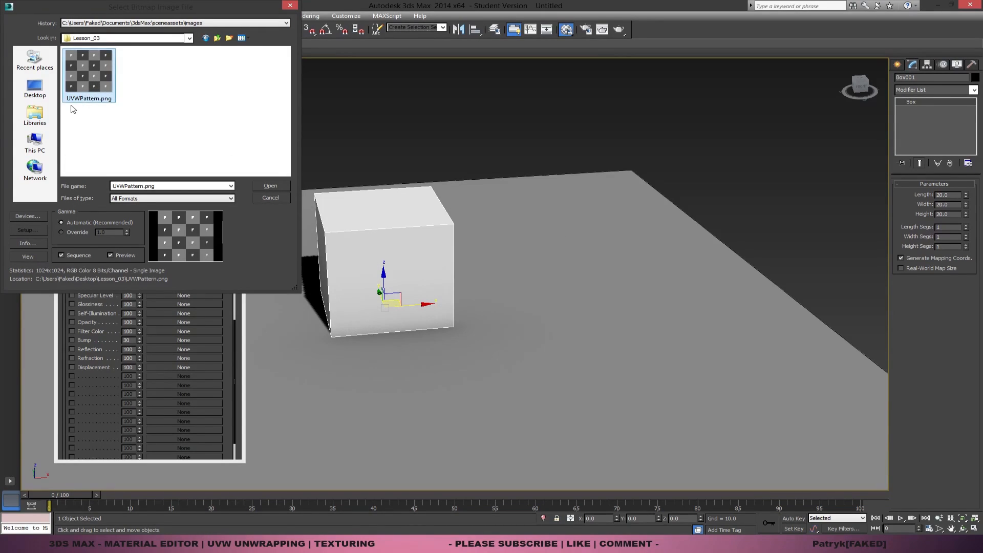
double_click(88, 92)
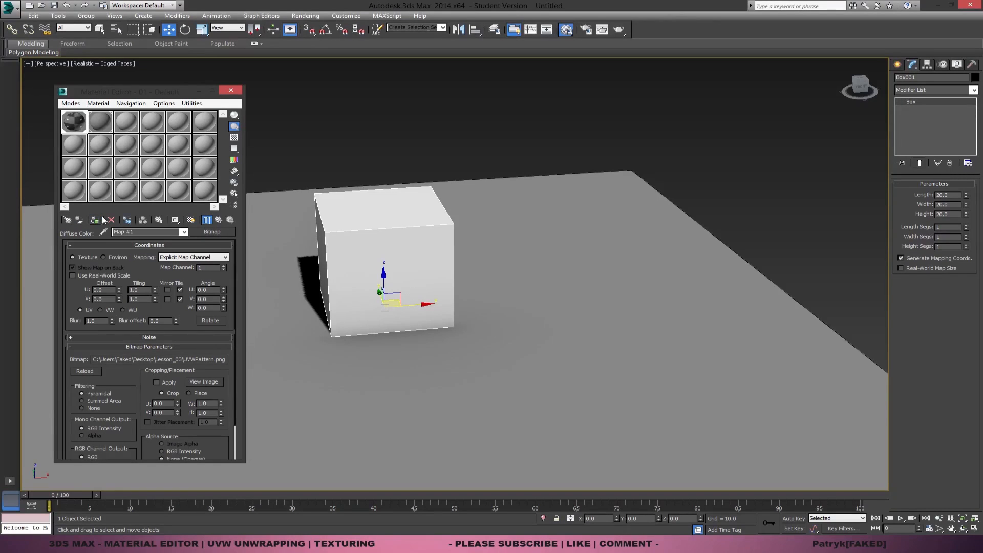
Show the shaded diffuse map in the viewport and inspect the pattern on the box's faces from several angles.
click(191, 220)
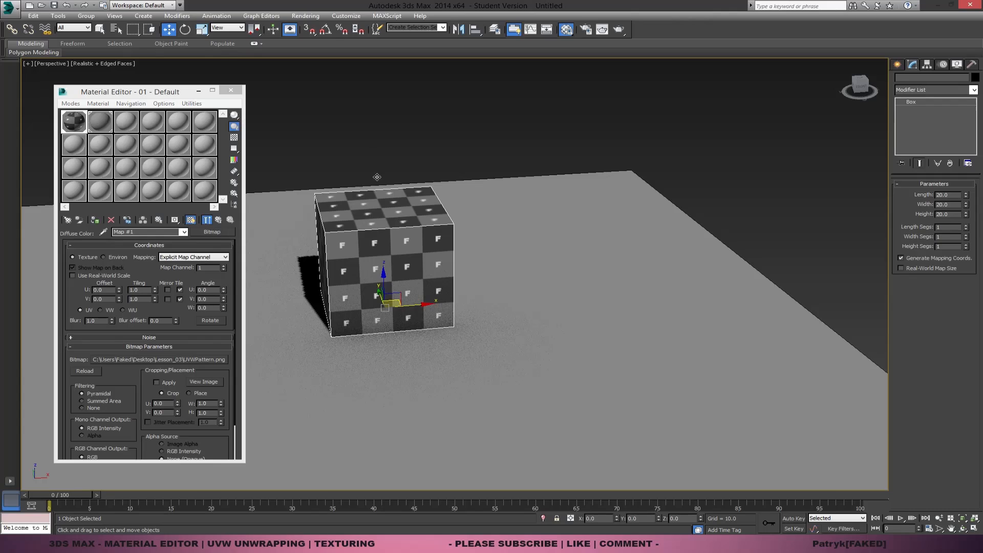
alt+middle_drag(391, 156, 500, 309)
scroll(438, 216, up, 2)
scroll(438, 216, up, 2)
middle_drag(425, 322, 477, 272)
scroll(490, 353, down, 5)
scroll(474, 311, up, 2)
scroll(471, 265, up, 2)
scroll(447, 283, up, 2)
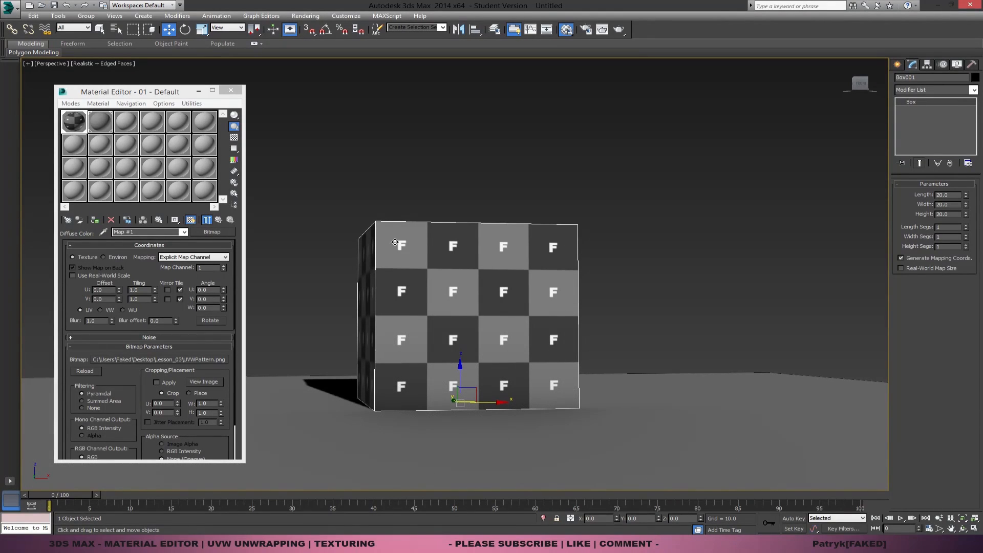
alt+middle_drag(441, 257, 440, 280)
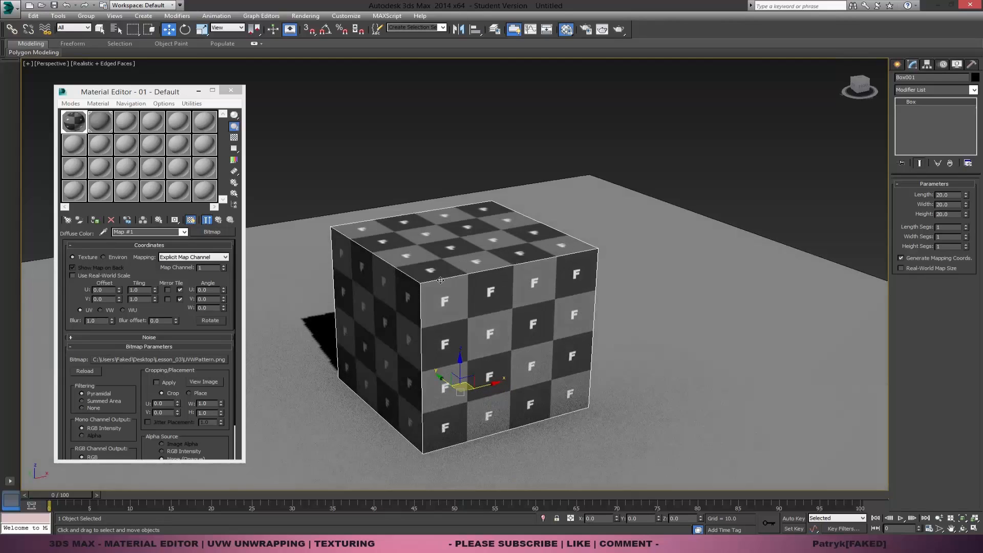
alt+middle_drag(528, 300, 308, 311)
alt+middle_drag(525, 295, 466, 317)
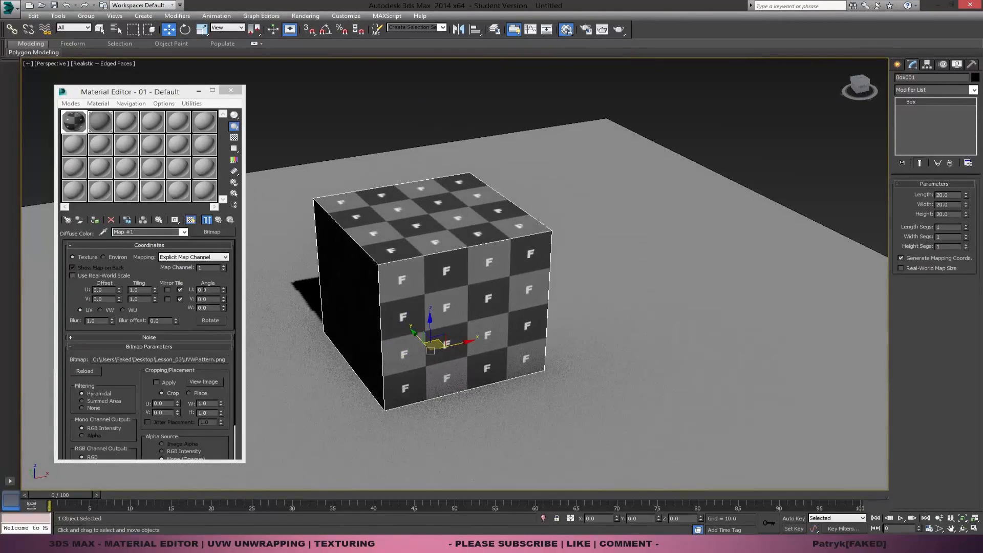
Set the diffuse bitmap's U and V tiling to 2 and check the pattern on the box.
drag(140, 272, 227, 361)
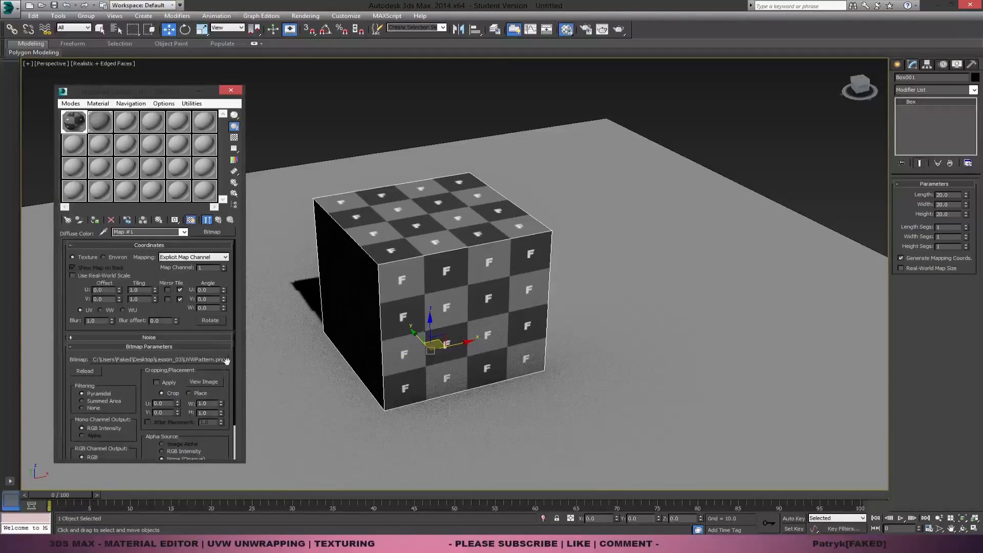
mouse_move(191, 324)
mouse_down()
mouse_move(196, 267)
mouse_move(198, 324)
mouse_up()
drag(122, 374, 151, 317)
key(Tab)
text(2)
key(Return)
alt+middle_drag(381, 296, 393, 315)
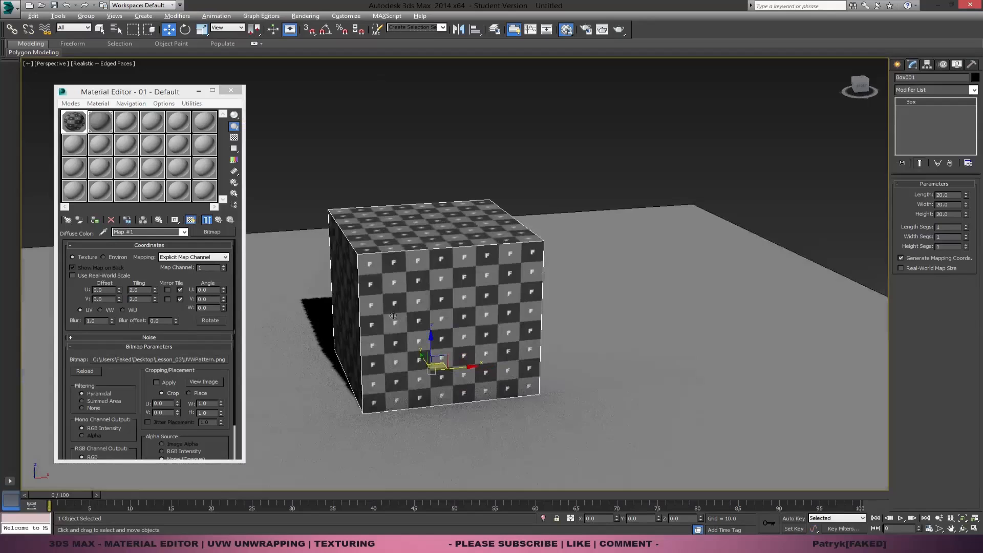
Set both tiling values of the diffuse bitmap to 0.5 and view the box from a lower angle.
double_click(136, 290)
key(Tab)
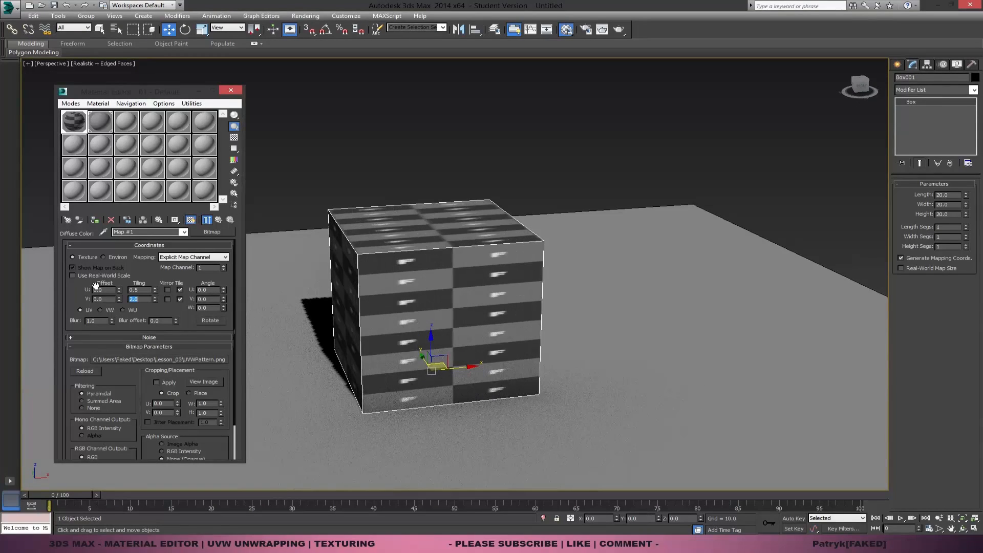
text(.5)
key(Return)
alt+middle_drag(481, 339, 522, 317)
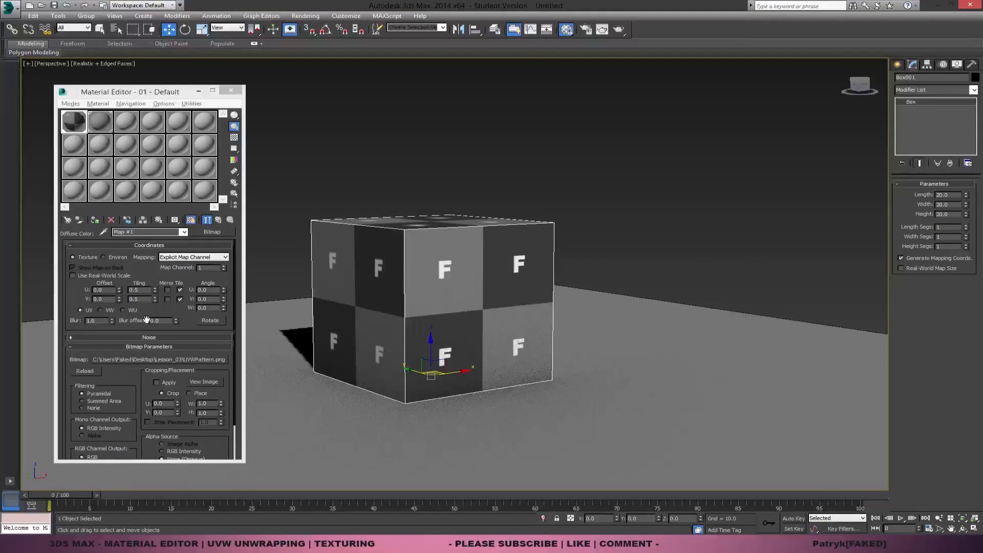
Reduce the diffuse bitmap's U and V tiling to 0.25.
click(140, 290)
text(.2)
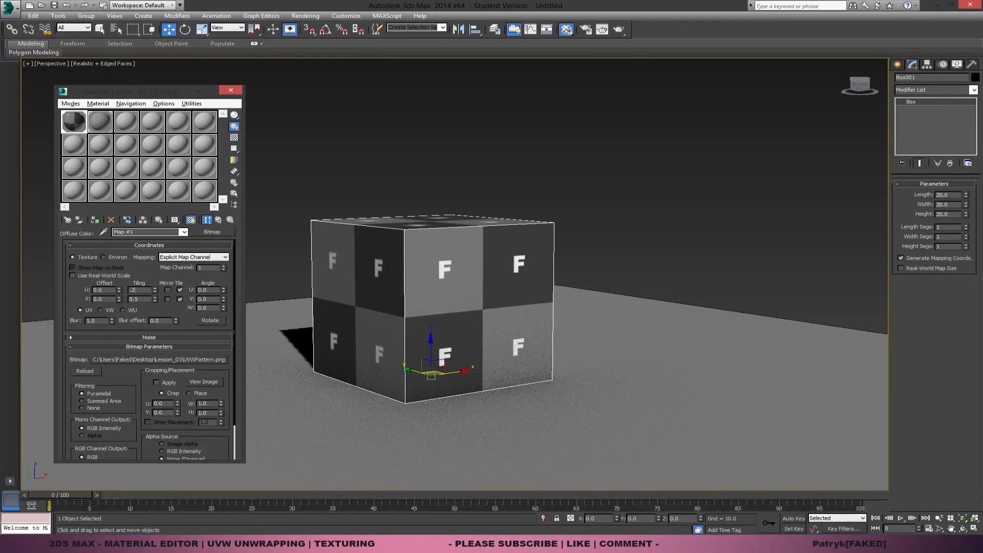
text(5)
key(Tab)
text(.25)
key(Return)
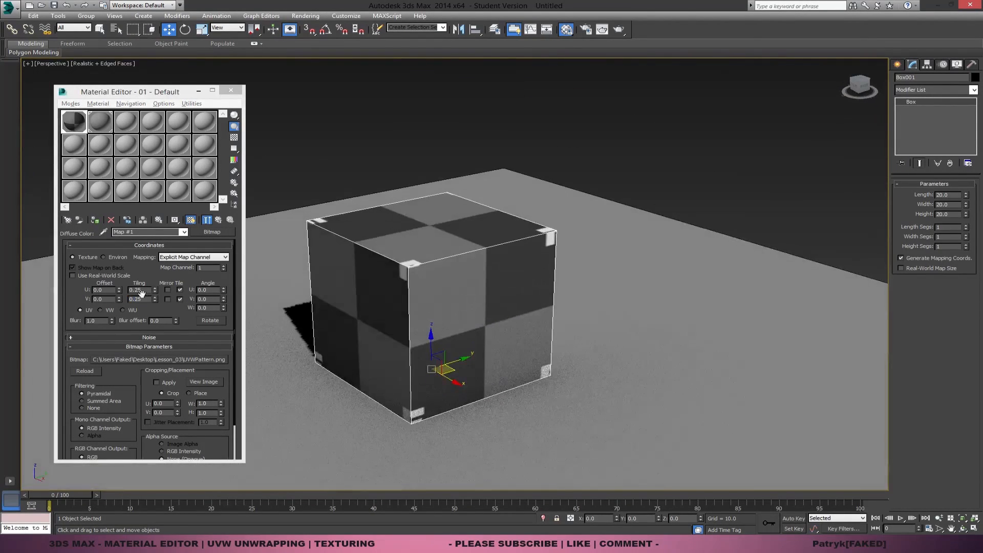
Return the diffuse bitmap's U and V tiling to 0.5 and look around the box's faces.
text(.15)
key(Return)
double_click(131, 290)
text(.5)
key(Tab)
text(.5)
key(Return)
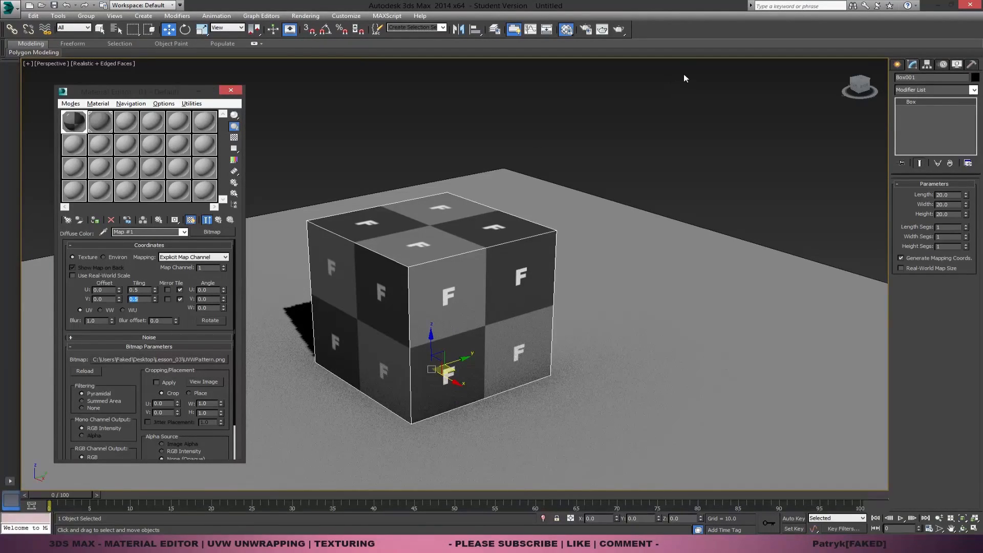
alt+middle_drag(433, 286, 482, 295)
alt+middle_drag(249, 298, 336, 289)
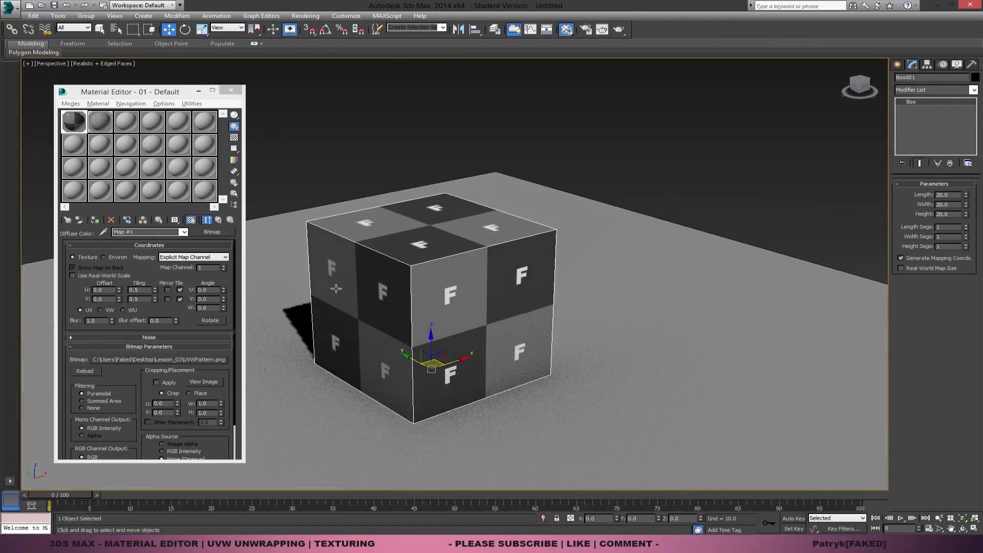
Restore the diffuse bitmap's U and V tiling to 1 and view the box from the front.
double_click(131, 290)
text(1)
key(Tab)
text(1)
key(Return)
alt+middle_drag(460, 287, 338, 322)
View the diffuse bitmap in its cropping/placement window, move the window aside to examine the pattern, and close it.
click(203, 381)
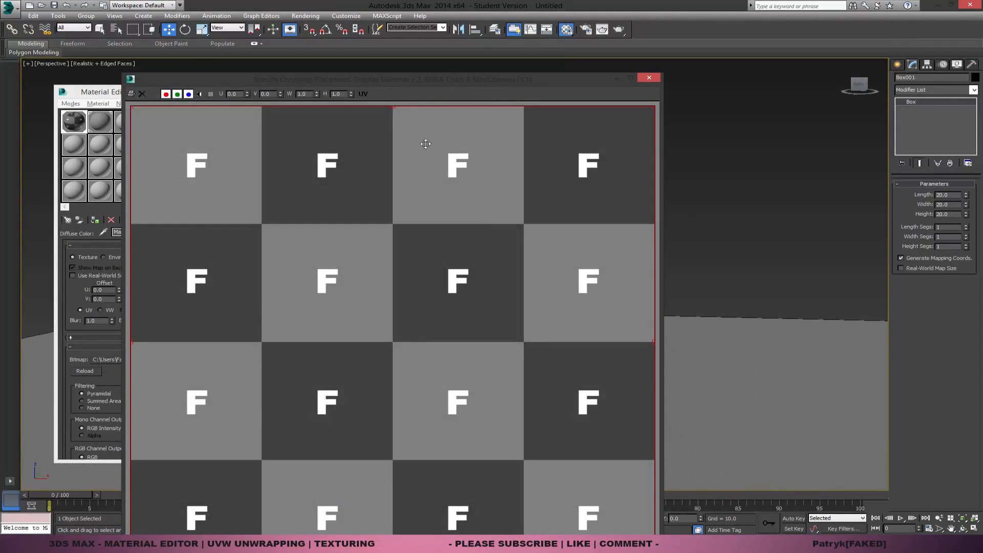
drag(425, 82, 686, 19)
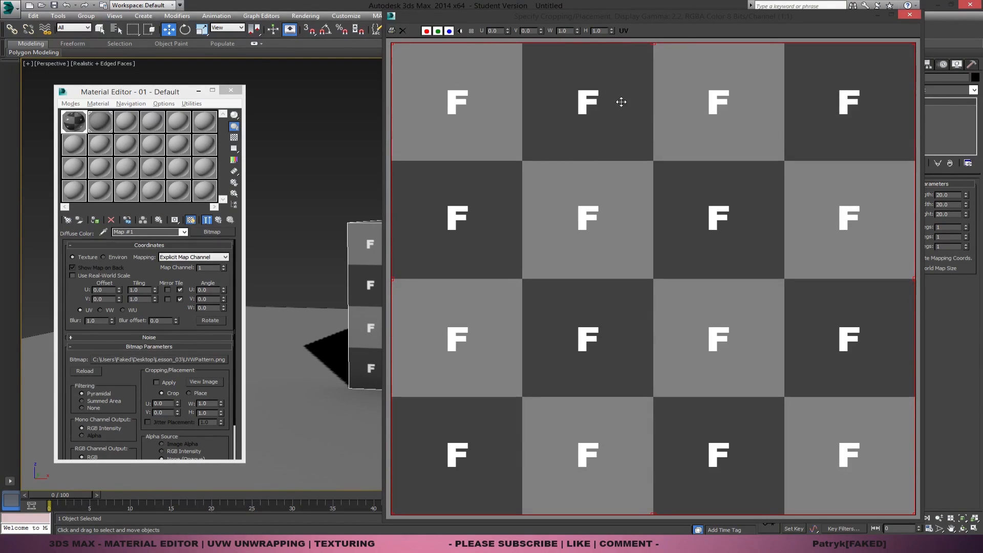
click(909, 14)
drag(147, 272, 189, 291)
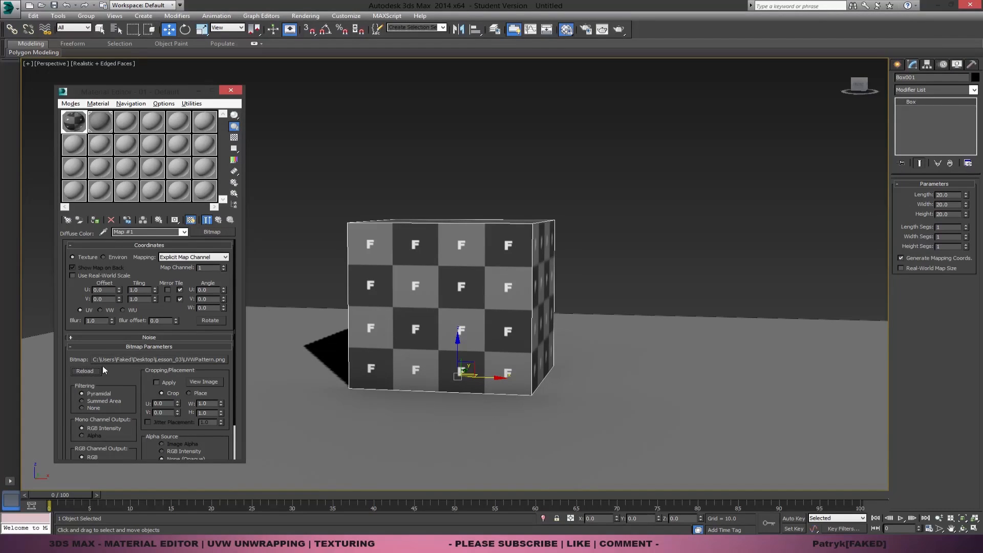
Bring up and dismiss the bitmap's file selection, and reload UVWPattern.png.
click(115, 357)
click(346, 114)
click(80, 372)
alt+middle_drag(425, 234, 505, 224)
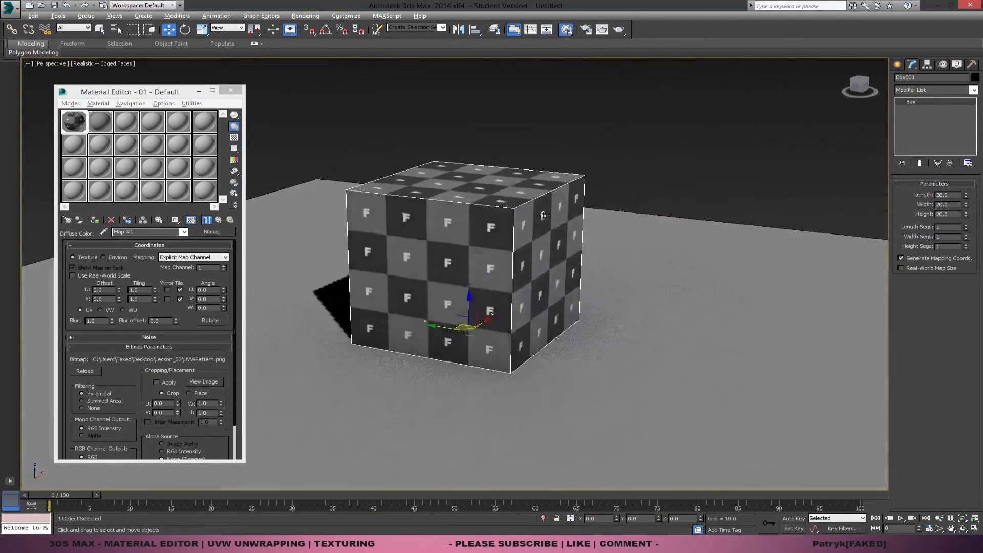
Apply an Unwrap UVW modifier to the box.
click(919, 90)
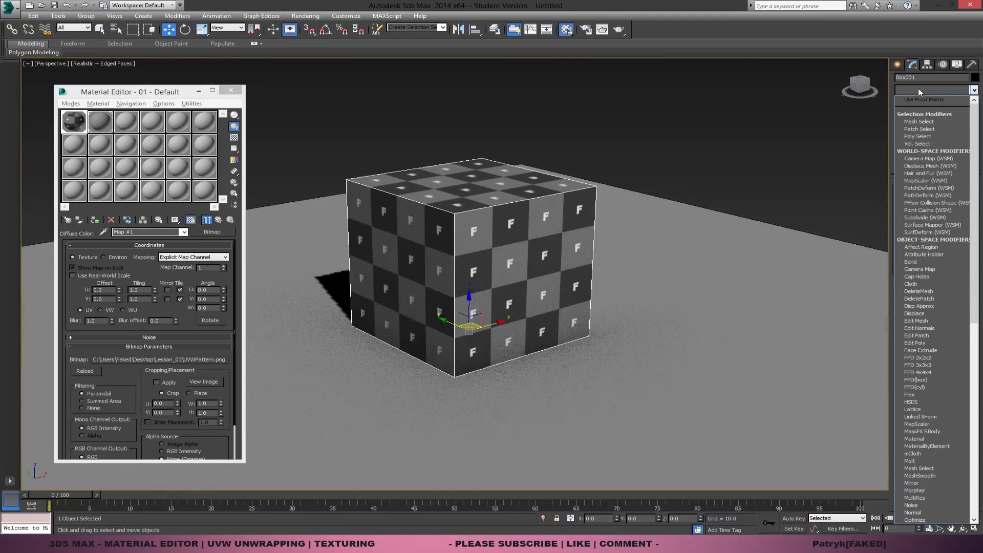
click(918, 88)
click(917, 88)
click(917, 88)
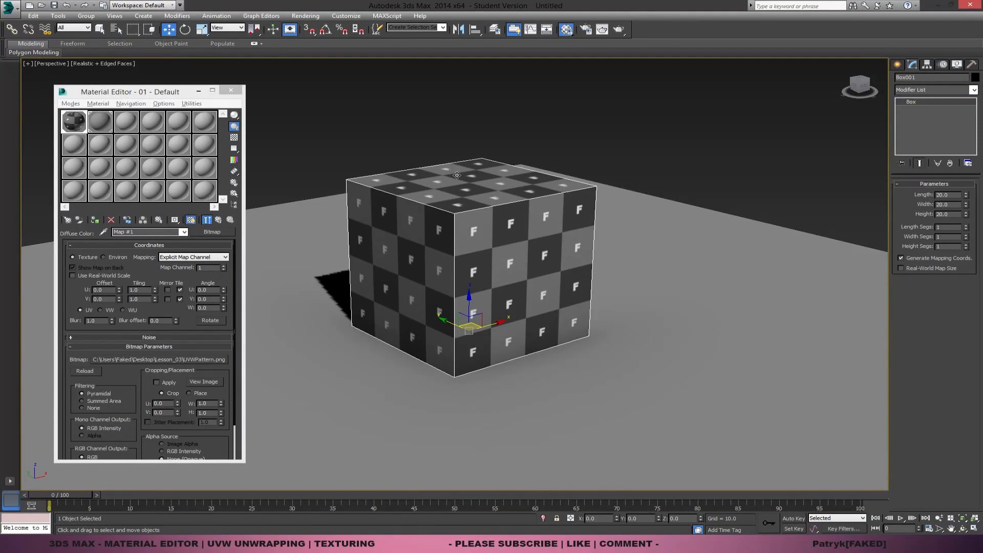
click(905, 89)
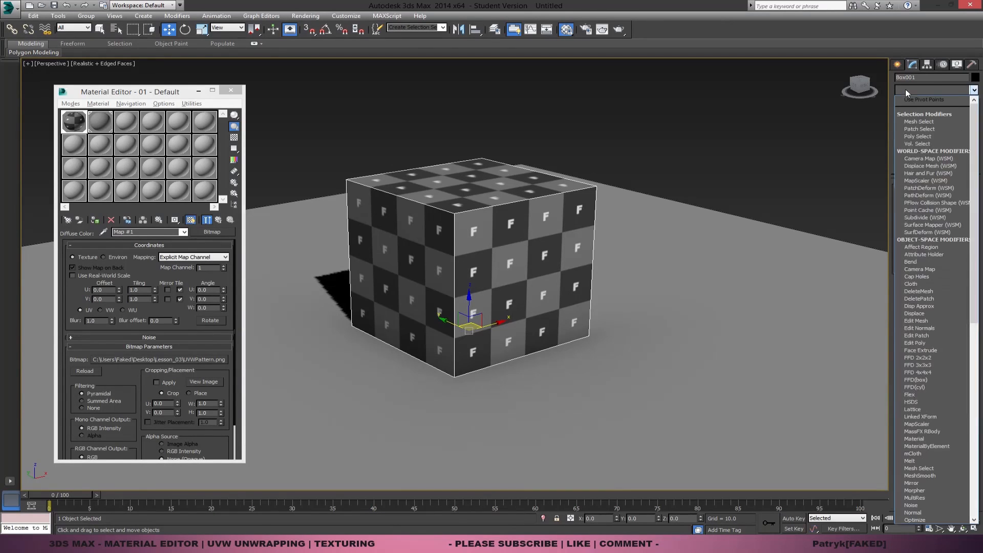
click(913, 88)
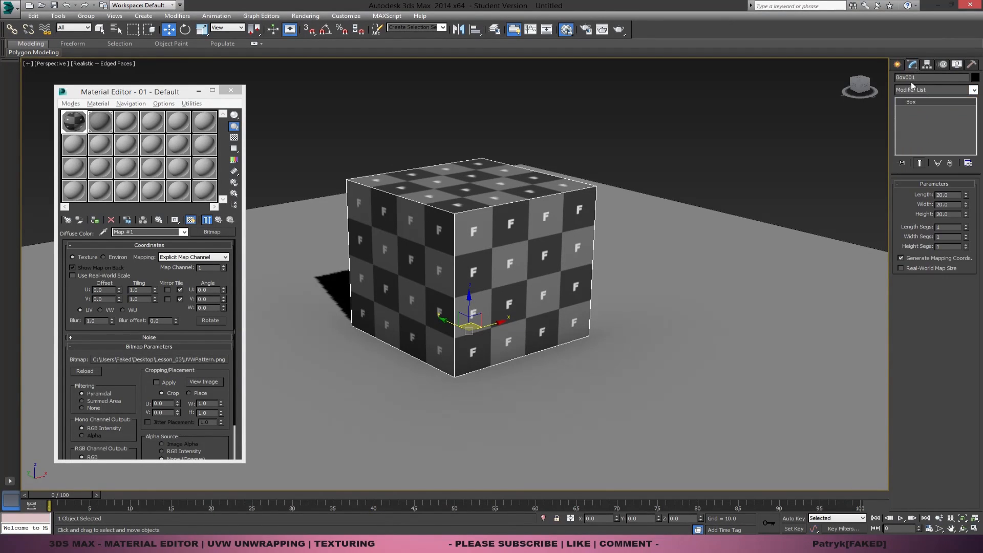
click(913, 88)
key(u)
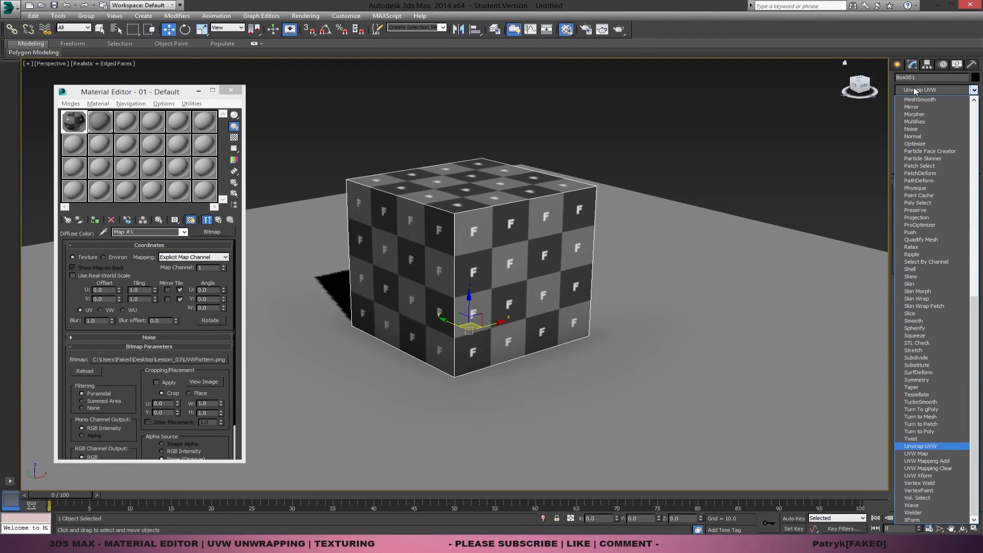
key(Return)
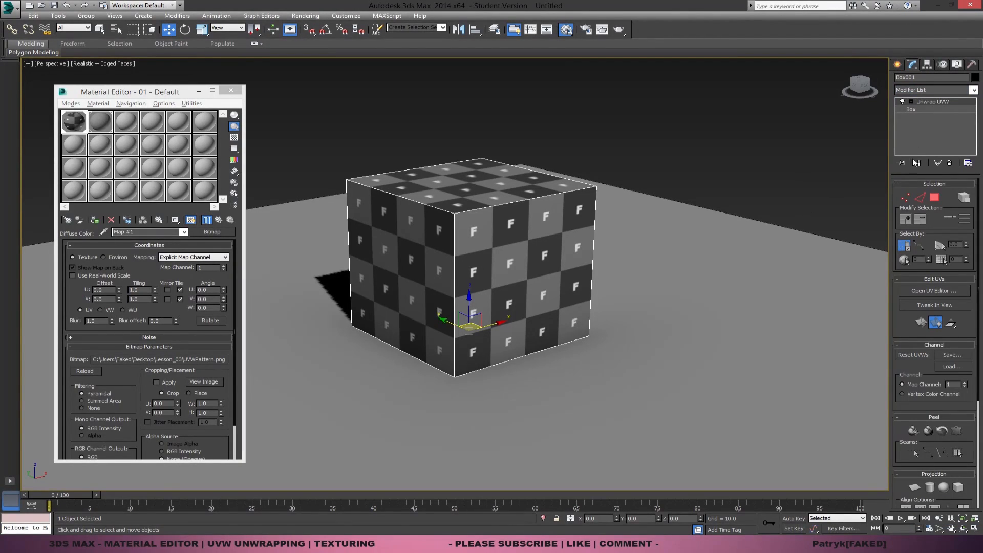
Open the UV Editor for the box, move its window aside, and close the Material Editor.
click(932, 291)
drag(189, 39, 726, 180)
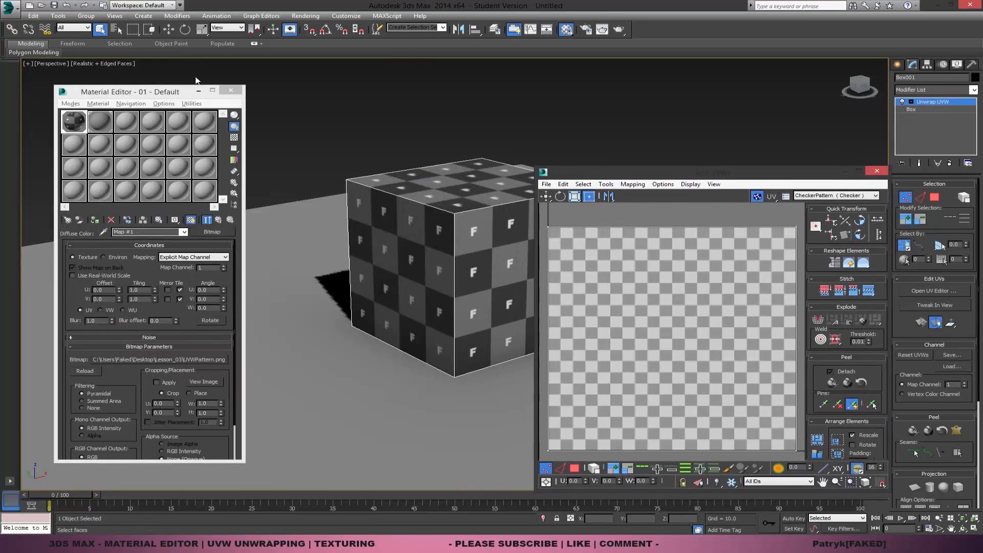
click(230, 90)
Place the box and the UV Editor side by side, enlarging the editor window to fill the free viewport area.
middle_drag(485, 148, 245, 153)
mouse_move(713, 169)
mouse_down()
mouse_move(680, 173)
mouse_move(702, 166)
mouse_up()
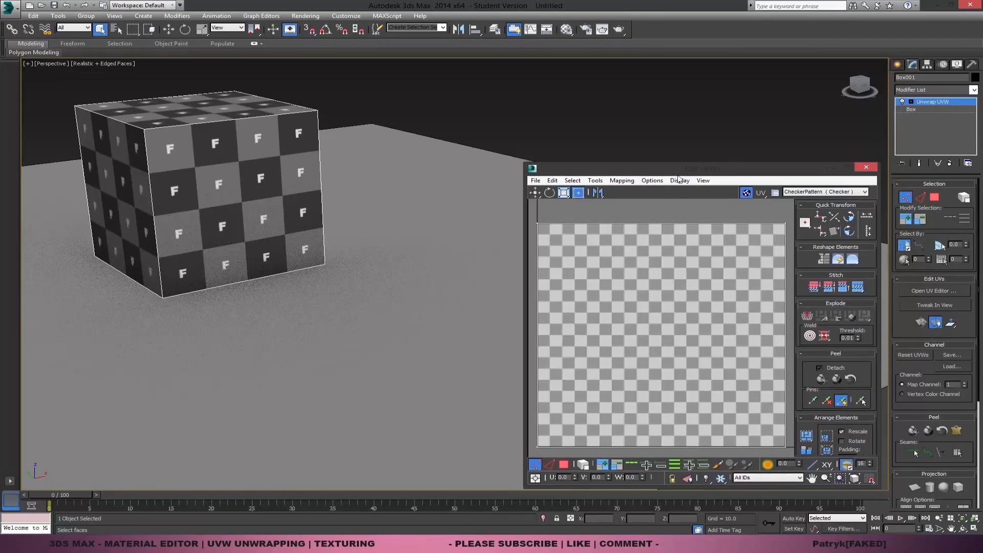
click(531, 168)
key(Escape)
drag(525, 166, 428, 123)
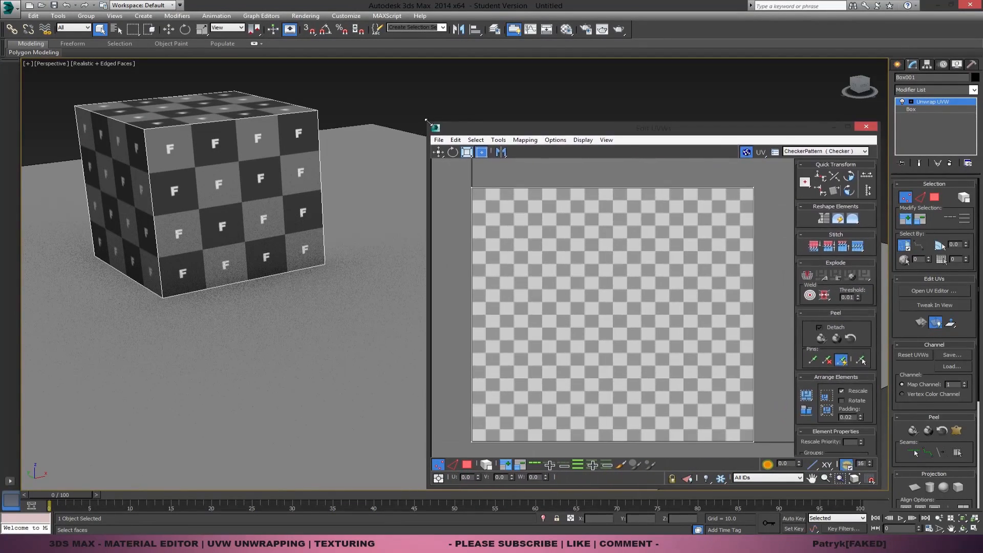
Show Map #1 (UVWPattern.png) as the UV Editor background and switch to polygon selection.
click(820, 150)
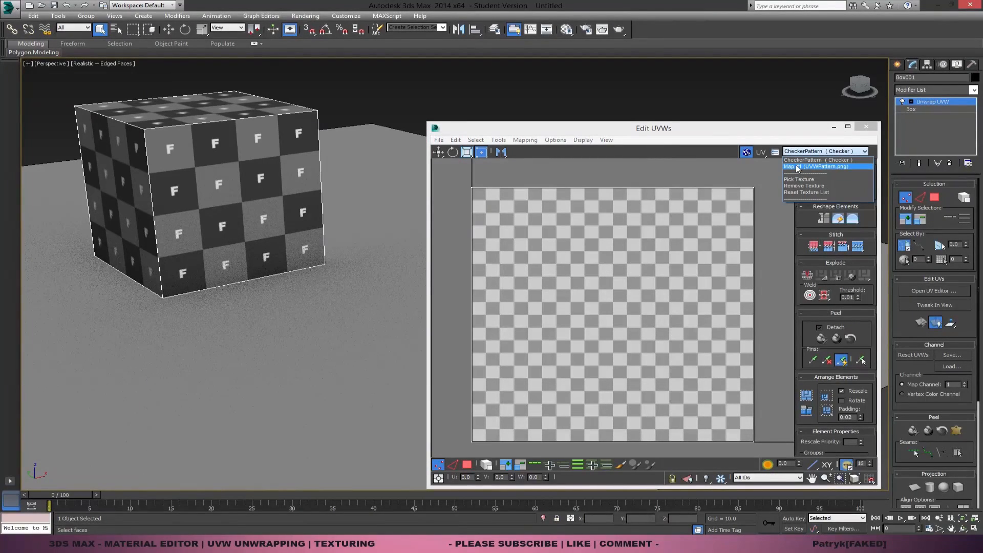
click(809, 168)
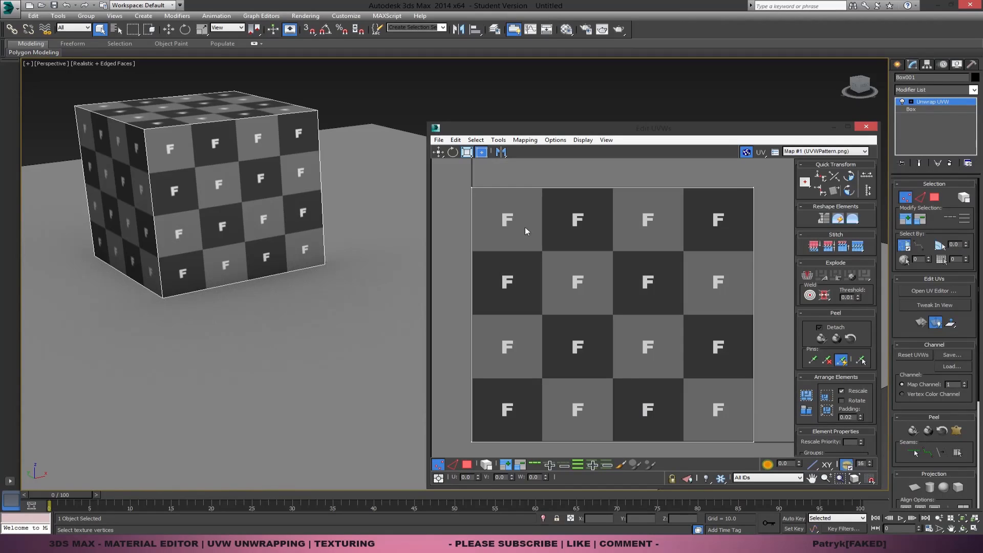
click(935, 197)
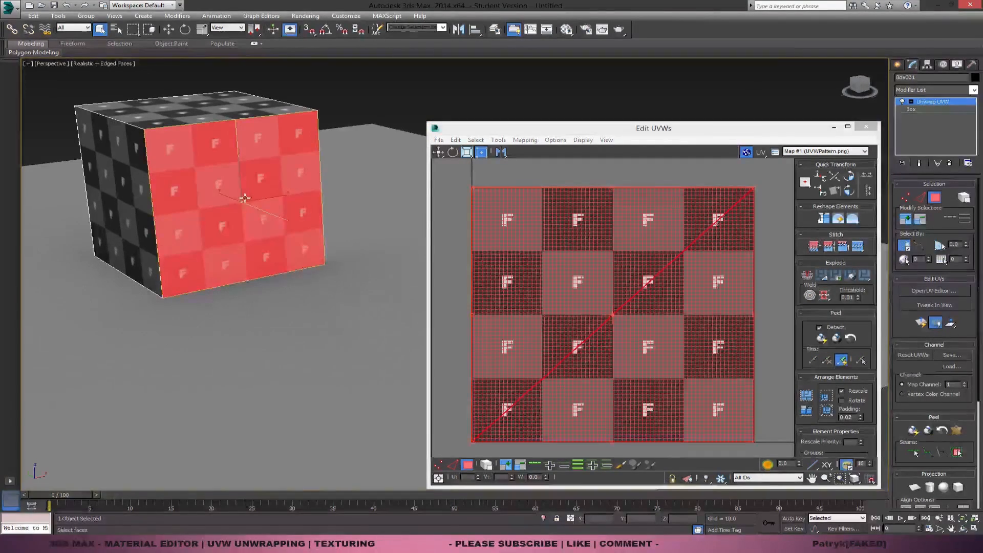
Select the box's front and left faces in turn to examine their UVs, region-select the whole box, and clear the selection.
click(98, 167)
click(199, 150)
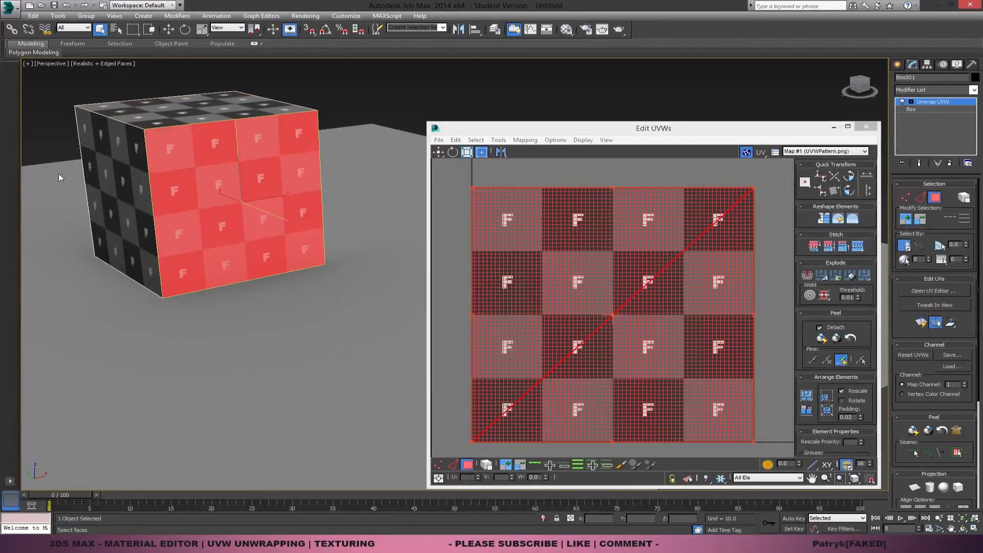
click(103, 184)
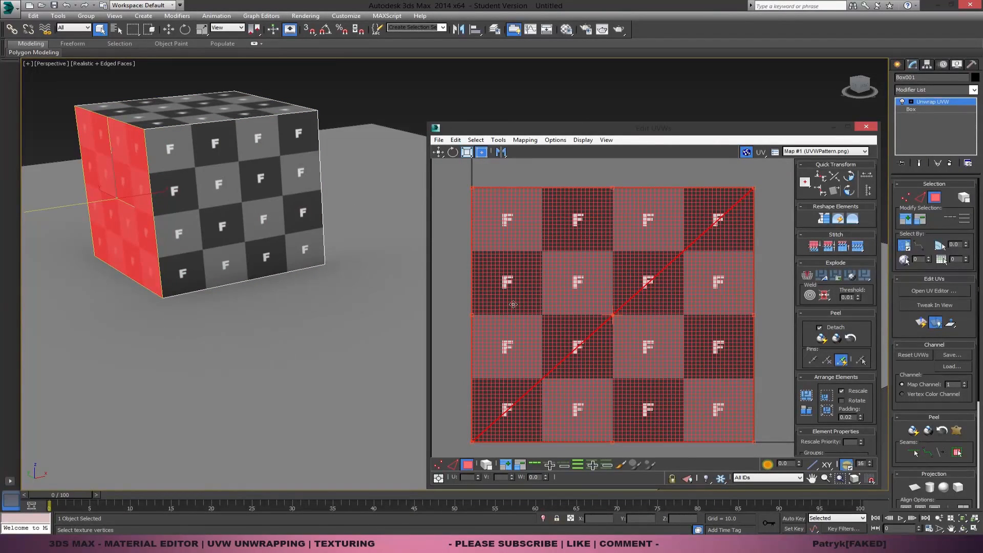
drag(338, 71, 68, 338)
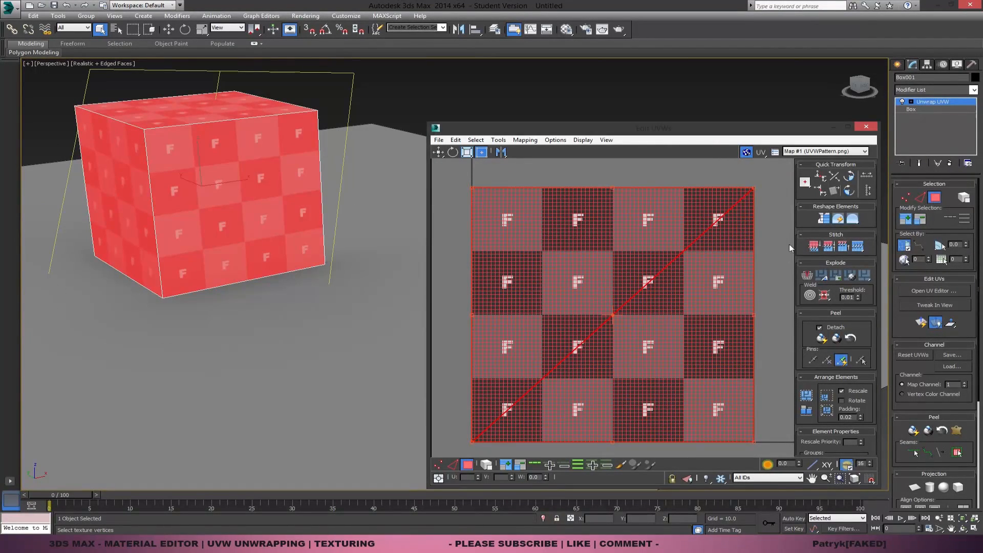
click(362, 126)
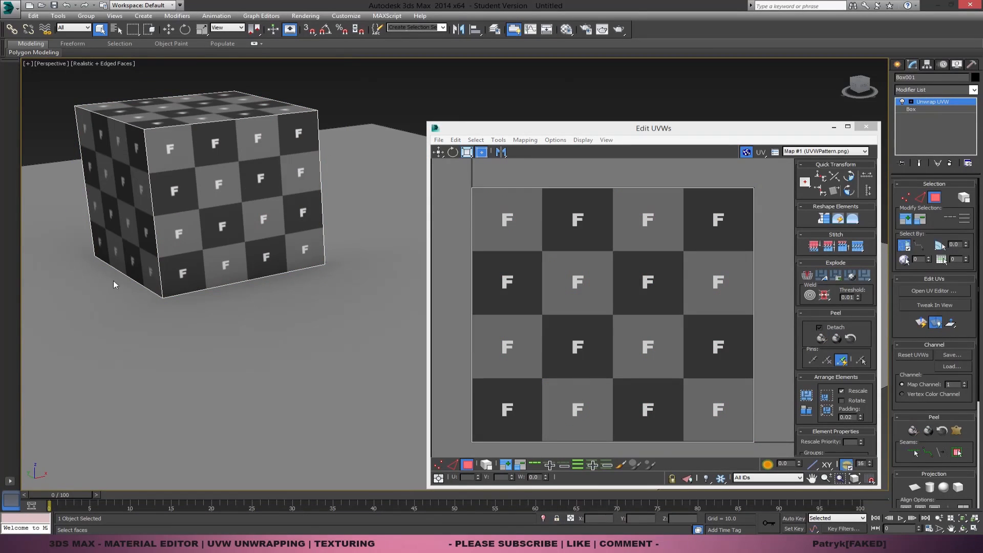
Disable Ignore Backfacing, region-select every face of the box in the viewport, and clear the selection.
click(905, 246)
drag(339, 76, 114, 302)
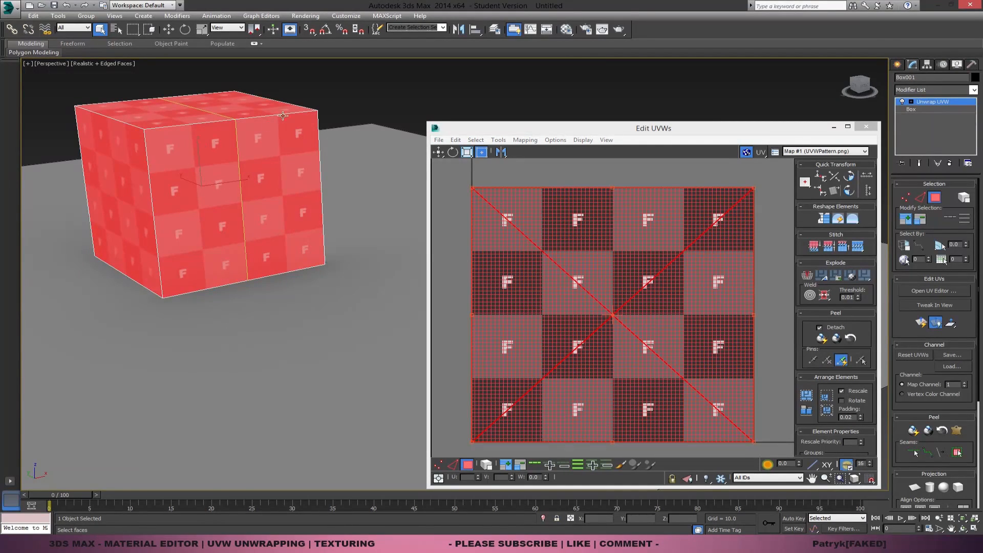
click(309, 77)
drag(81, 327, 82, 327)
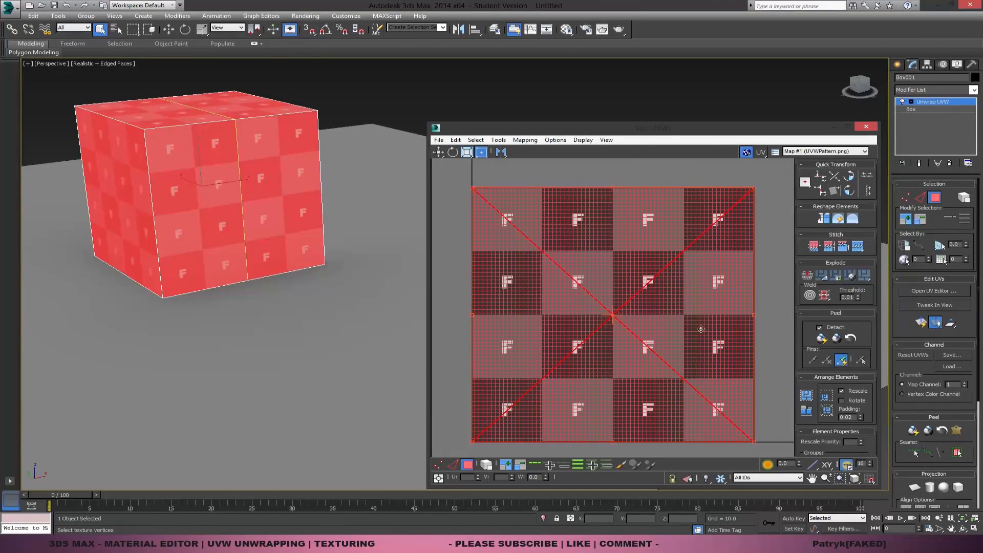
click(770, 174)
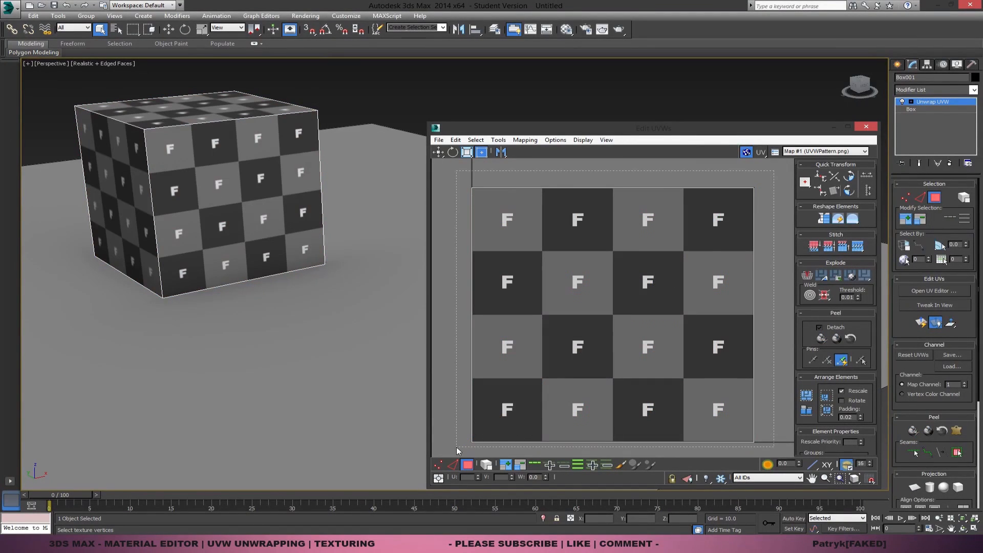
Region-select all overlapping UV faces in the UV Editor and enable Ignore Backfacing again.
drag(456, 446, 495, 416)
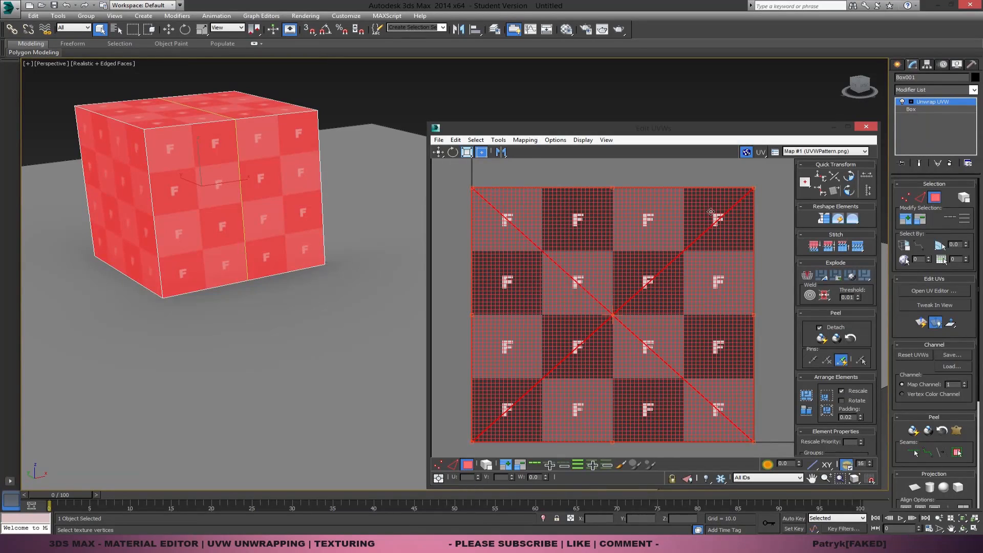
click(758, 177)
drag(462, 444, 756, 182)
drag(464, 460, 468, 452)
click(904, 245)
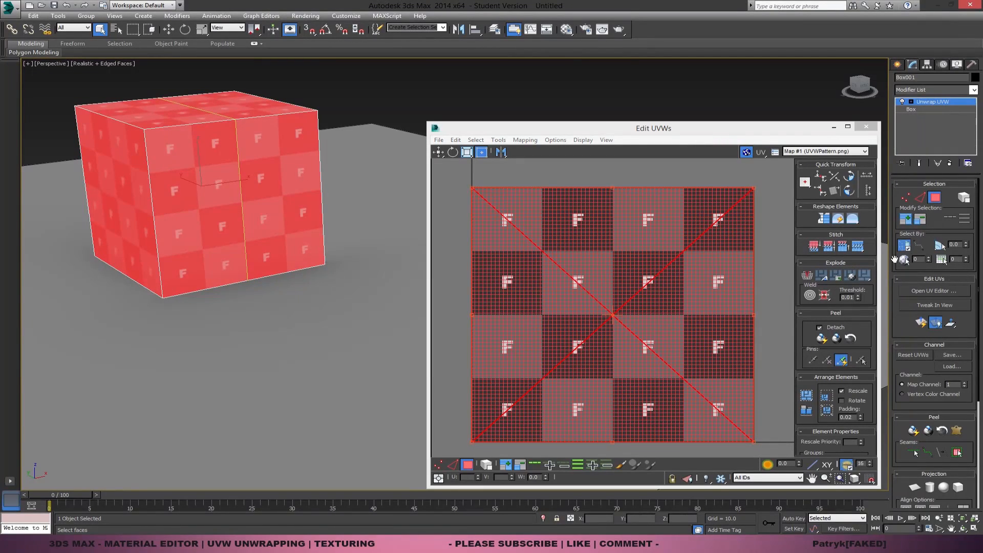
Select only the box's front face and start a planar projection on it.
click(821, 279)
click(378, 211)
click(253, 174)
click(328, 143)
click(302, 153)
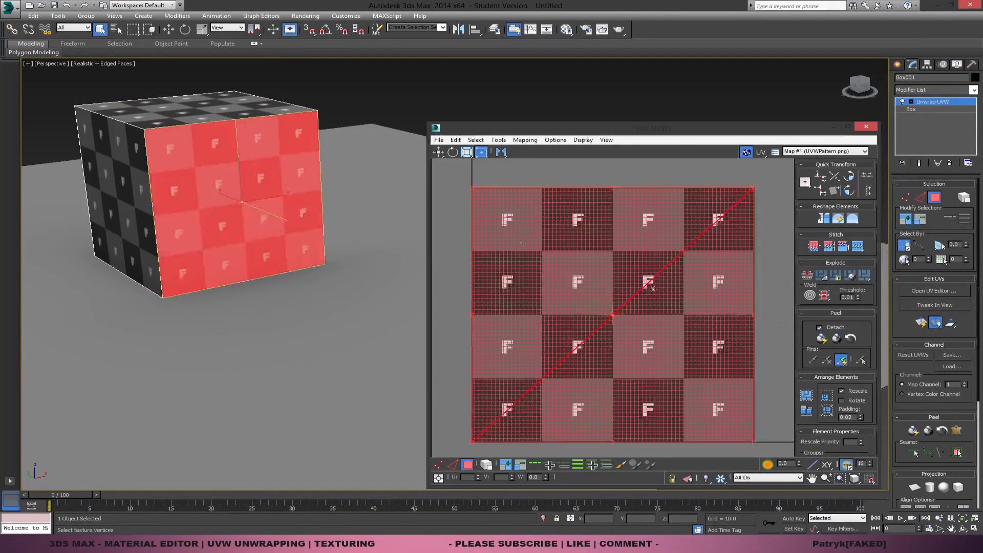
drag(917, 404, 914, 208)
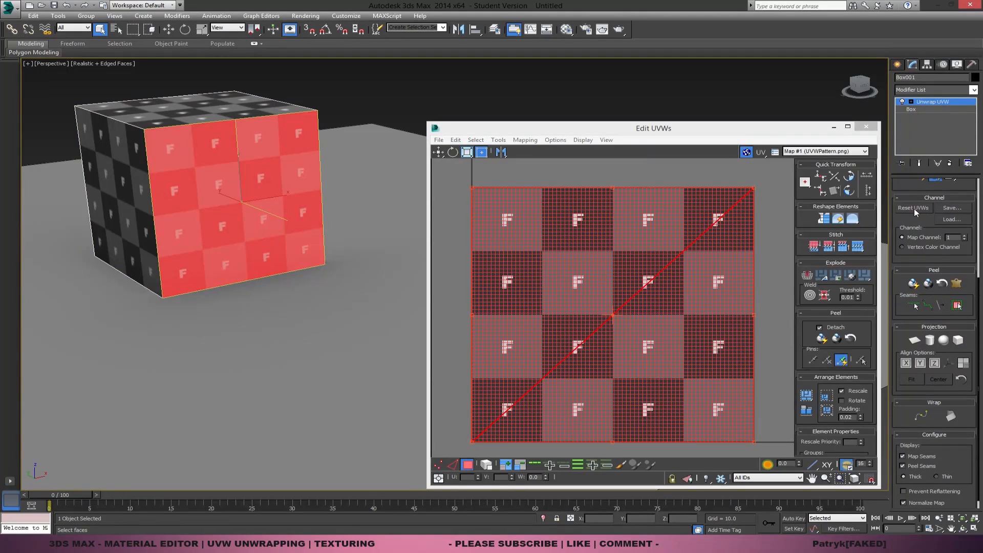
click(915, 340)
Try the planar projection's X, Y and Z alignments, settle on Y, and leave projection mode.
click(906, 363)
click(920, 363)
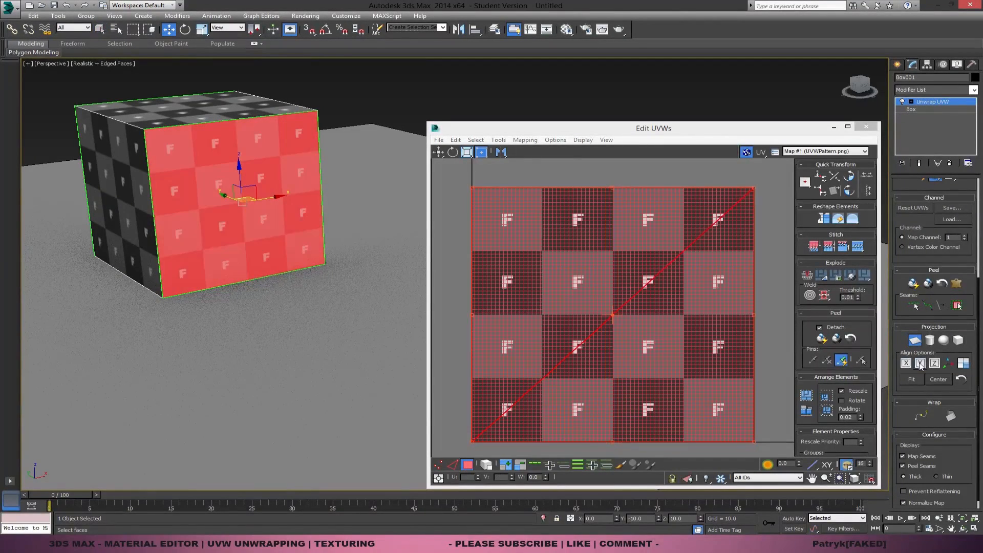
click(934, 363)
click(920, 363)
click(905, 363)
click(920, 363)
middle_drag(322, 184, 321, 206)
middle_drag(605, 285, 569, 305)
scroll(633, 320, down, 6)
scroll(632, 319, up, 3)
middle_drag(631, 317, 651, 326)
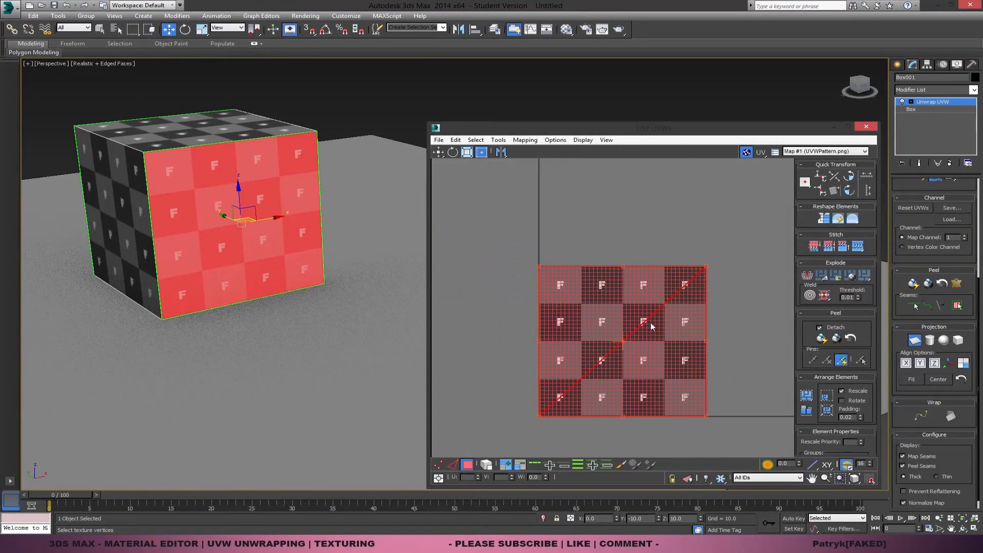
click(914, 342)
Move the front face's UV shell out of the texture tile and select the box's left face.
middle_drag(719, 336, 633, 327)
drag(522, 304, 720, 227)
scroll(570, 291, down, 3)
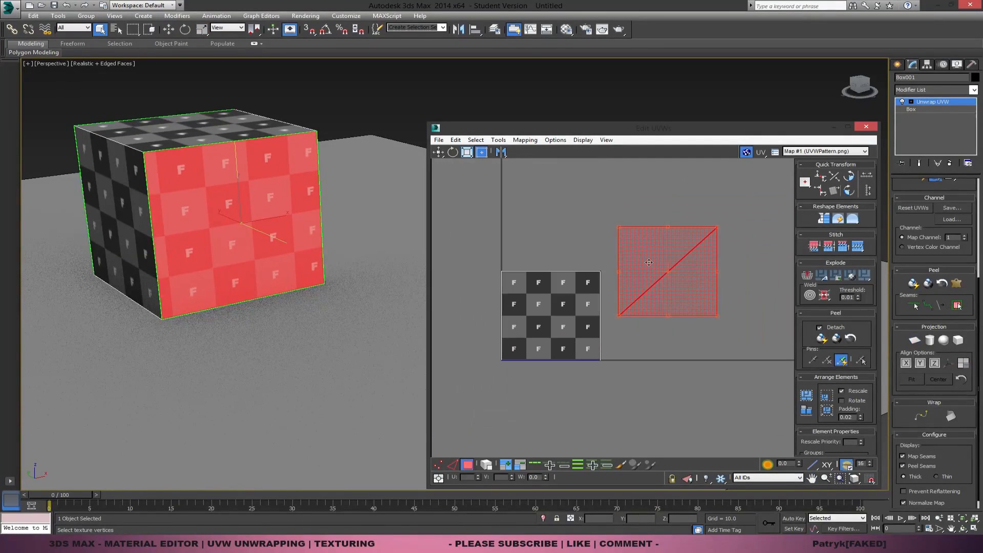
drag(700, 268, 717, 237)
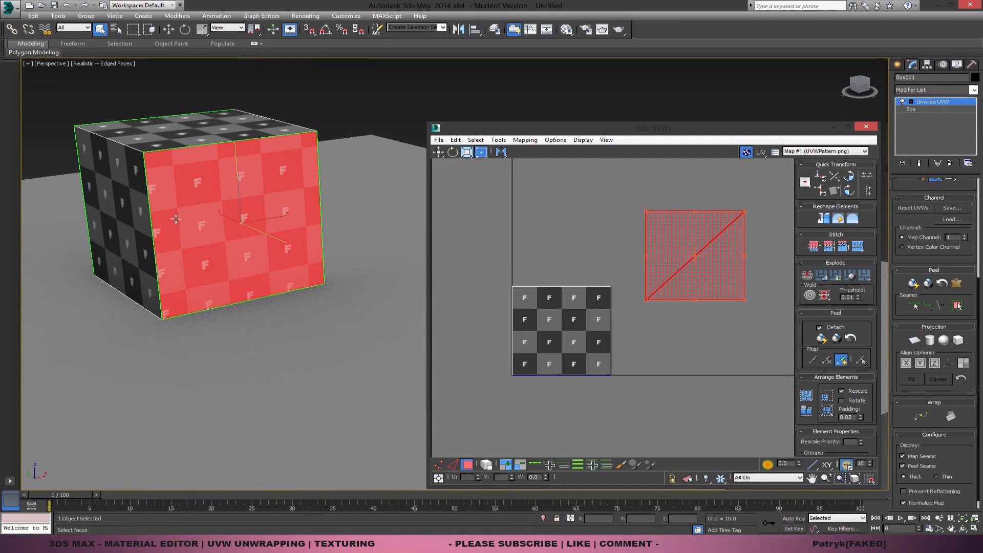
click(98, 202)
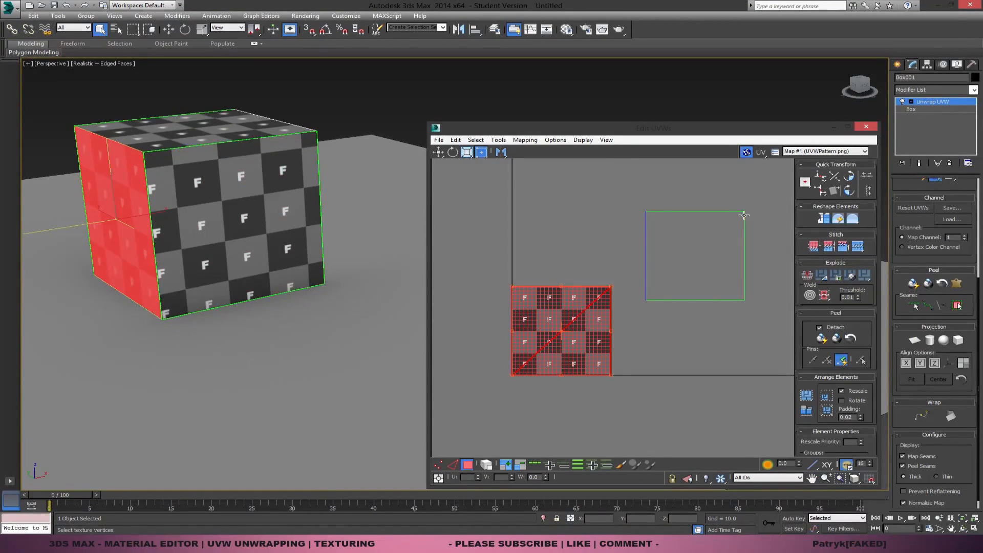
Select all faces of the box and flatten their UVs by polygon angle.
key(ctrl+a)
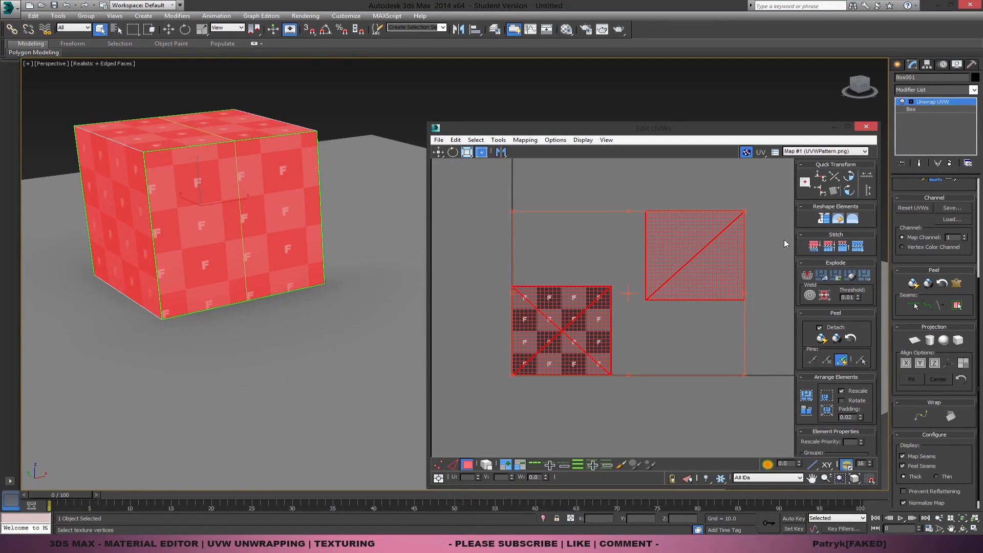
click(823, 279)
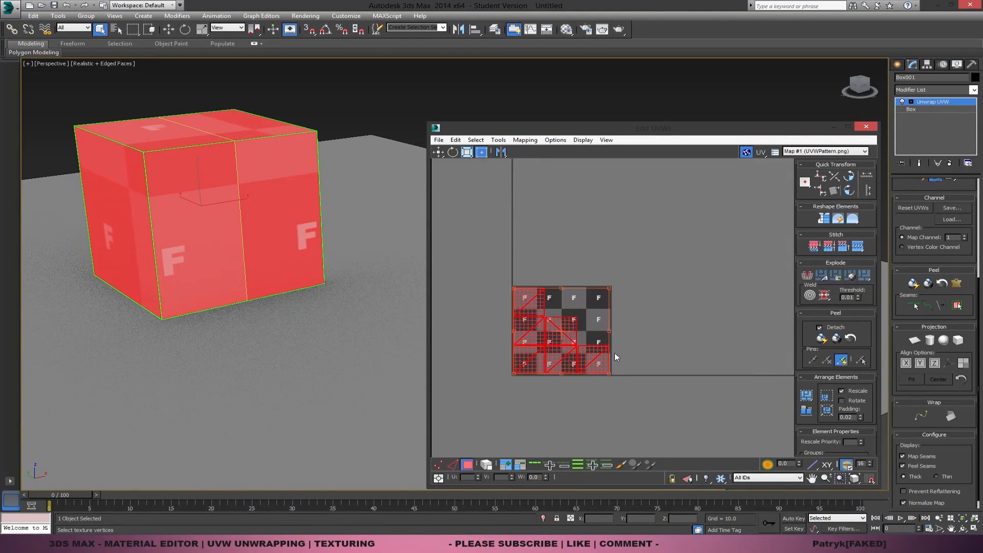
scroll(614, 352, up, 3)
middle_drag(590, 341, 699, 353)
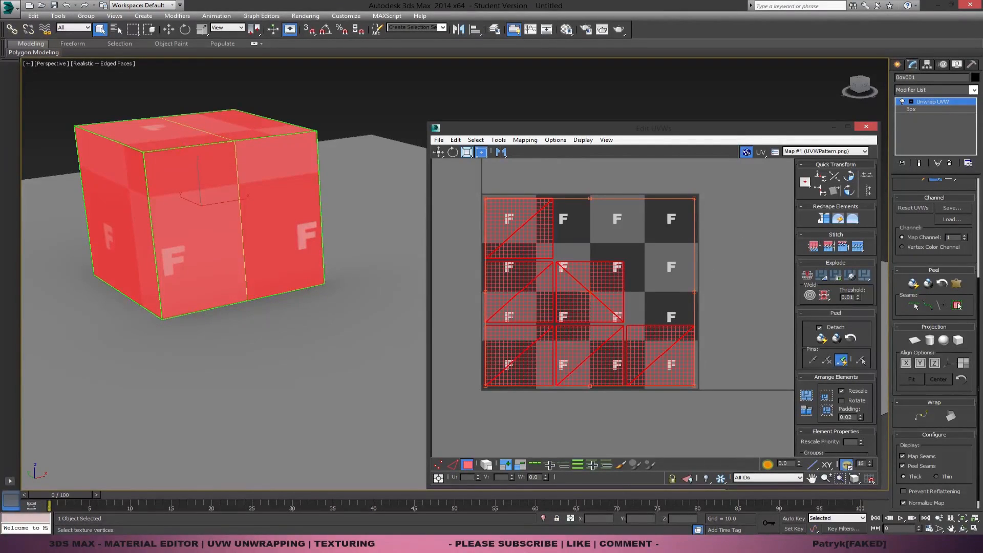
Select the middle UV shell and move it over the dark square in the pattern's second row, third column.
click(650, 284)
click(614, 275)
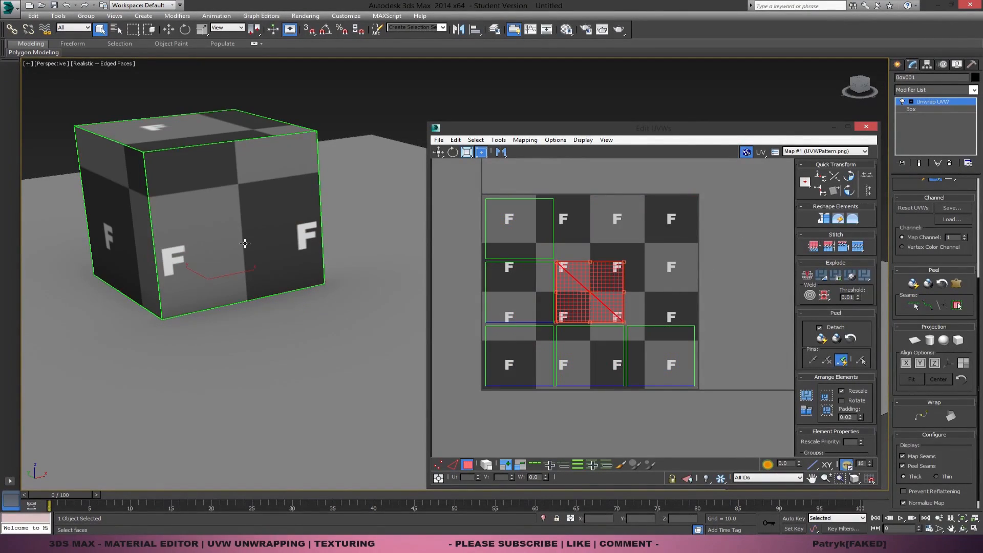
alt+middle_drag(254, 272, 427, 298)
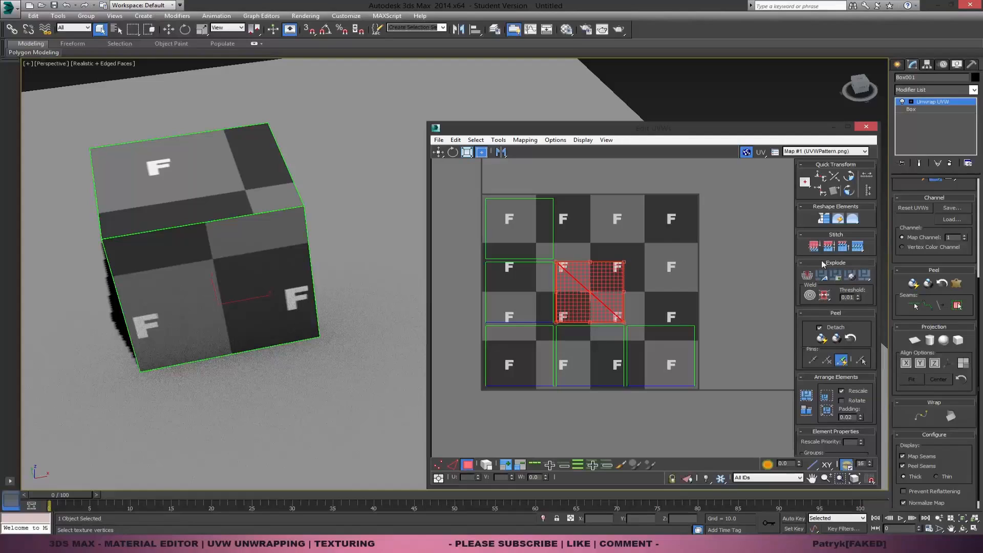
click(675, 284)
click(585, 292)
drag(627, 263, 650, 240)
alt+middle_drag(292, 217, 325, 352)
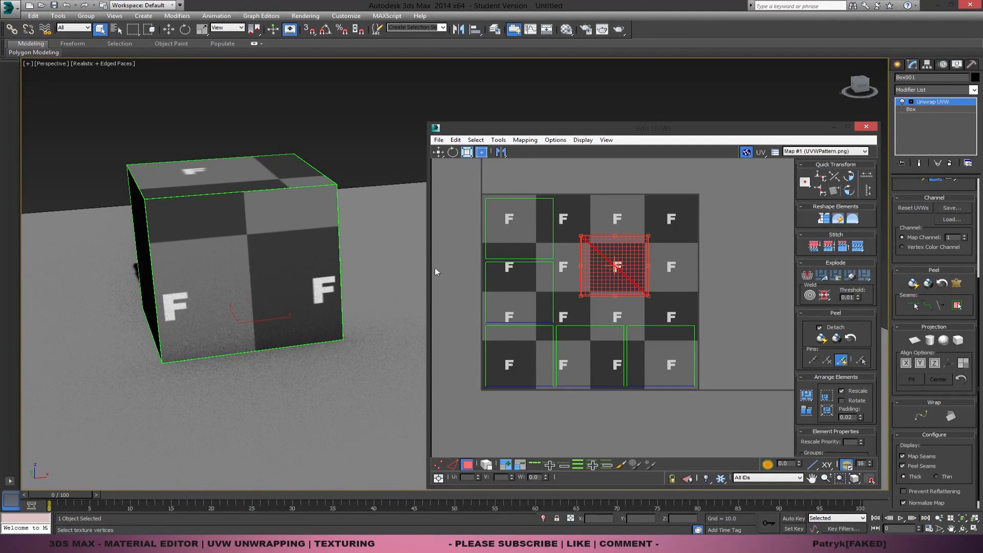
Move and scale the front face's UV shell to fit the dark square in the pattern's upper-right corner.
click(253, 269)
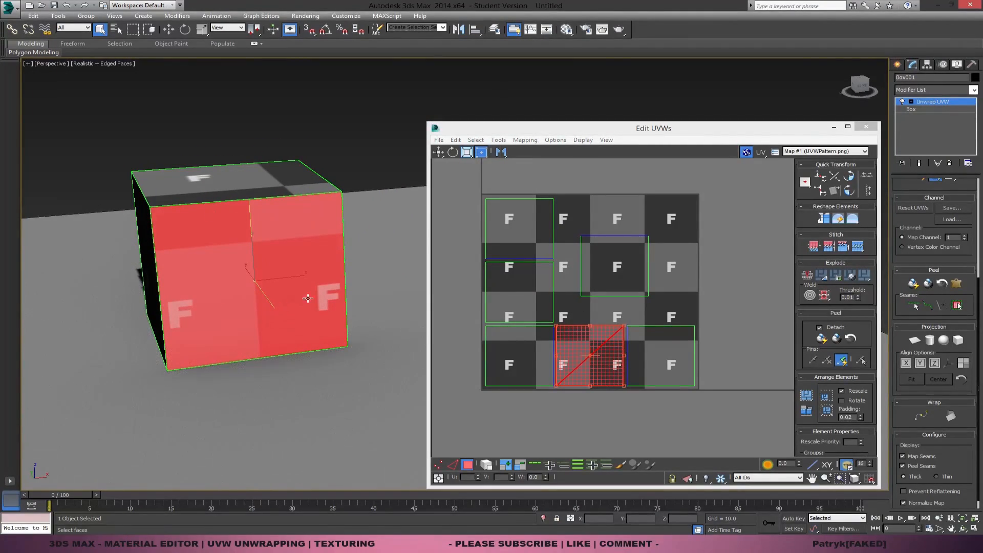
drag(588, 351, 681, 212)
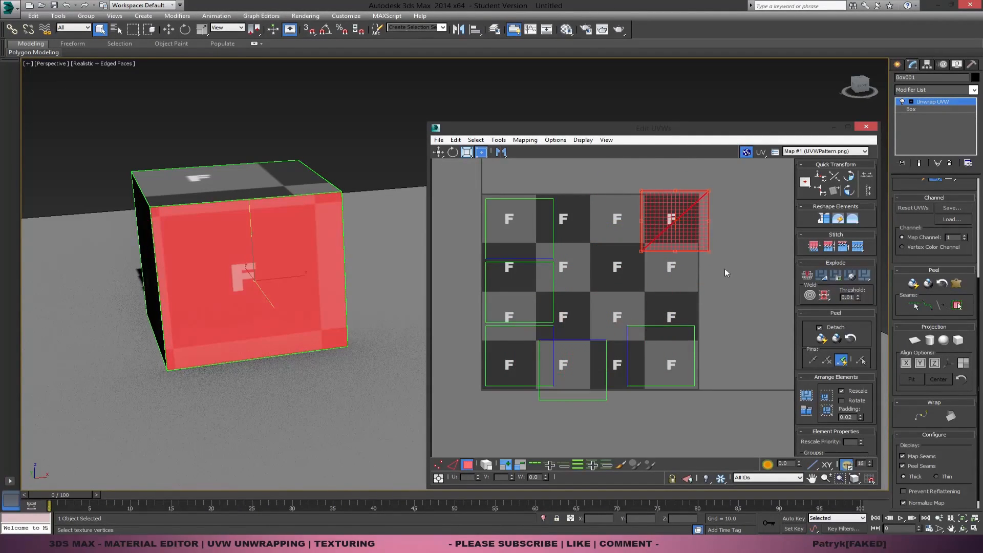
scroll(724, 268, up, 8)
drag(544, 244, 535, 246)
middle_drag(539, 262, 368, 198)
drag(602, 395, 545, 345)
click(600, 331)
Select the box's top face and align its UV shell's corner with the light square directly below the front face's shell.
middle_drag(601, 332, 787, 355)
alt+middle_drag(241, 263, 307, 268)
scroll(561, 284, up, 3)
middle_drag(561, 285, 488, 334)
scroll(487, 333, down, 6)
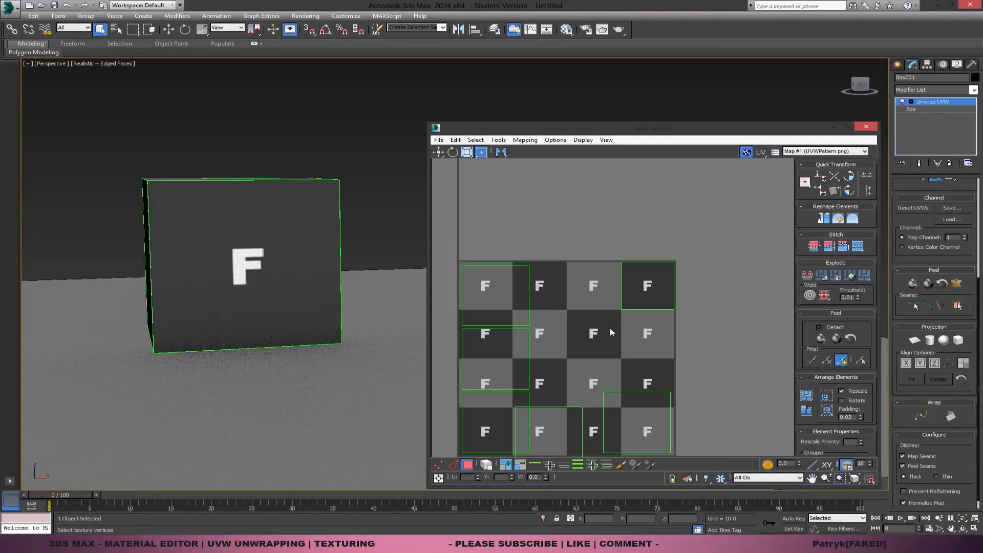
key(3)
click(294, 235)
alt+middle_drag(293, 234, 278, 281)
click(276, 236)
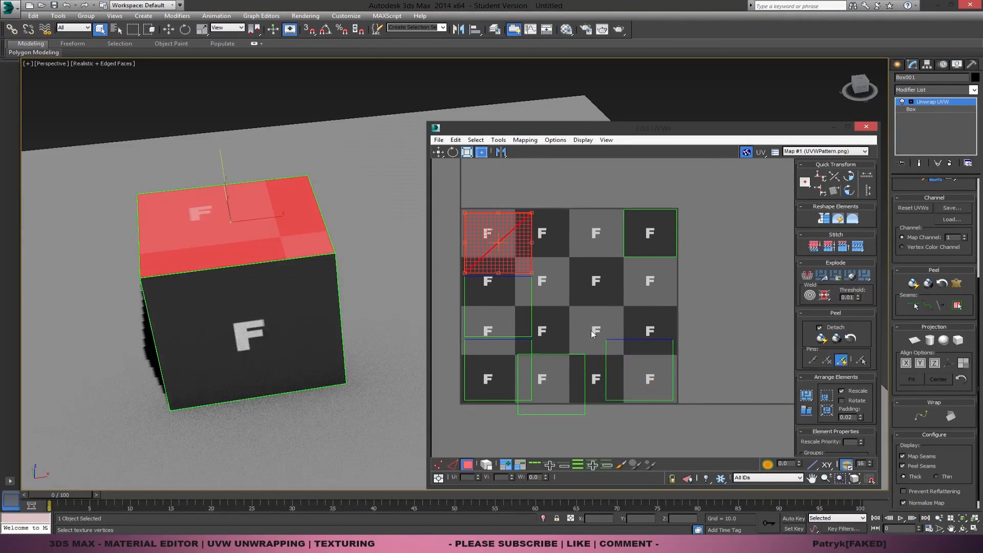
drag(503, 231, 664, 284)
scroll(628, 347, up, 5)
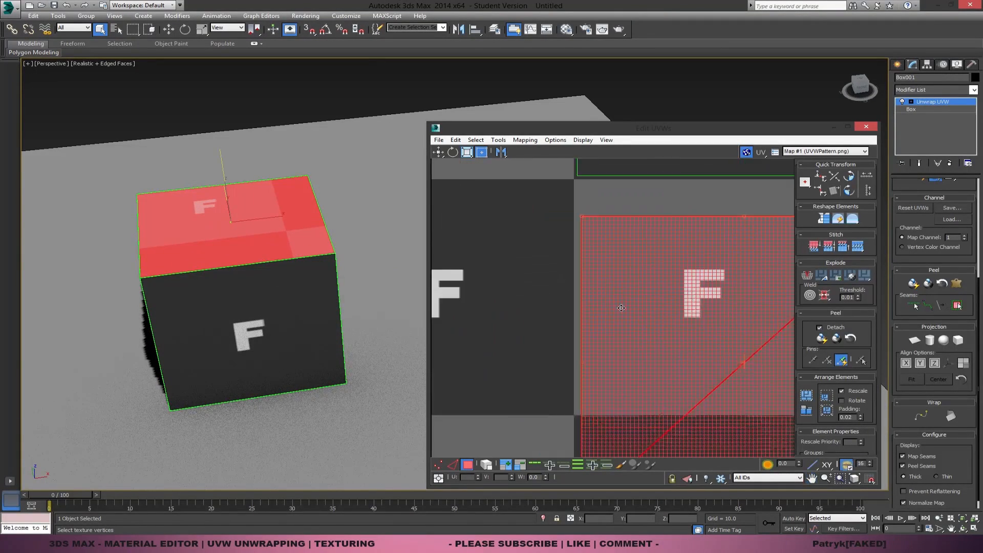
drag(628, 348, 620, 291)
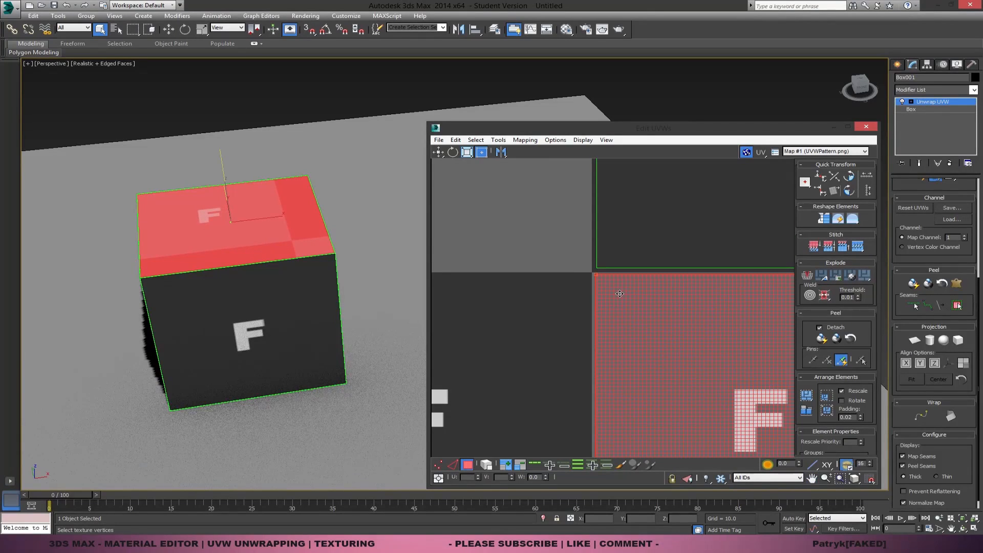
Scale the top face's UV shell down to fit its light pattern square.
scroll(597, 280, down, 5)
middle_drag(671, 413, 630, 298)
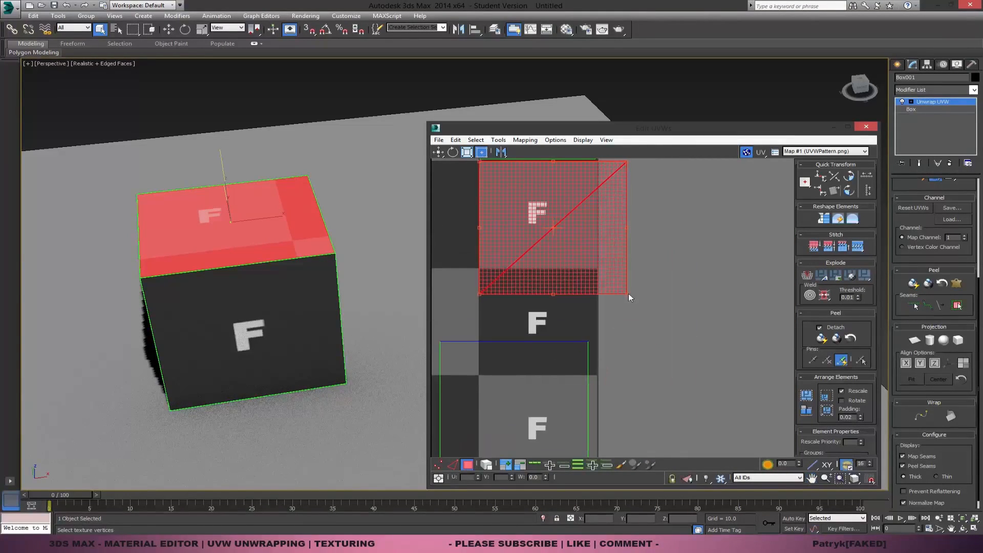
drag(624, 293, 595, 267)
scroll(599, 270, up, 6)
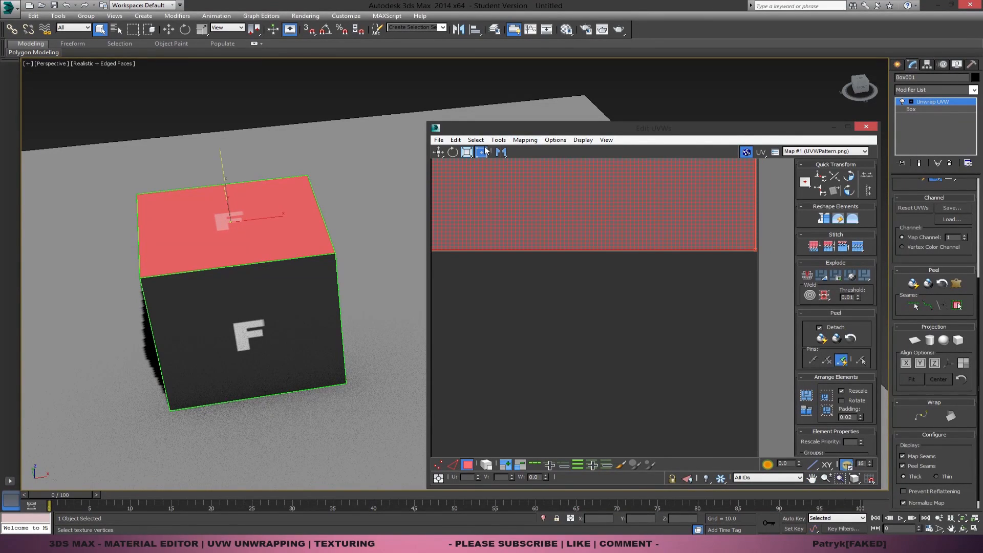
middle_drag(587, 359, 584, 370)
Rotate the box into view and select its right side face.
middle_drag(617, 407, 637, 330)
scroll(636, 331, down, 4)
scroll(563, 370, up, 5)
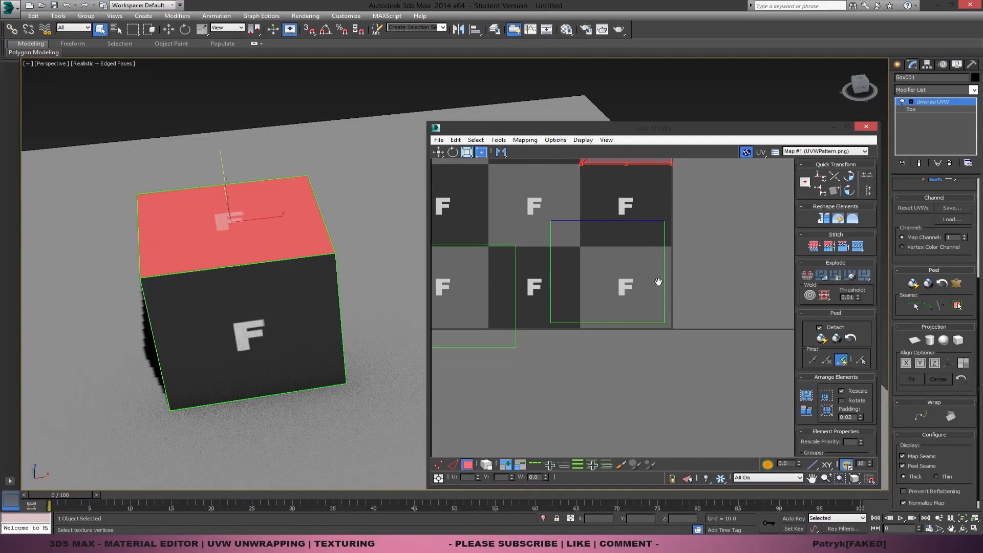
key(z)
middle_drag(636, 268, 596, 347)
scroll(614, 268, down, 2)
scroll(638, 407, up, 2)
middle_drag(638, 370, 660, 314)
scroll(659, 315, down, 6)
scroll(653, 326, up, 5)
click(410, 279)
alt+middle_drag(252, 295, 318, 316)
click(245, 305)
Move the side face's UV shell so its corner aligns with the dark square directly below the top face's shell.
middle_drag(639, 329, 657, 329)
drag(603, 351, 625, 317)
scroll(625, 318, up, 3)
middle_drag(552, 294, 613, 383)
middle_drag(593, 299, 601, 346)
scroll(599, 346, up, 1)
middle_drag(576, 283, 609, 361)
drag(608, 361, 580, 335)
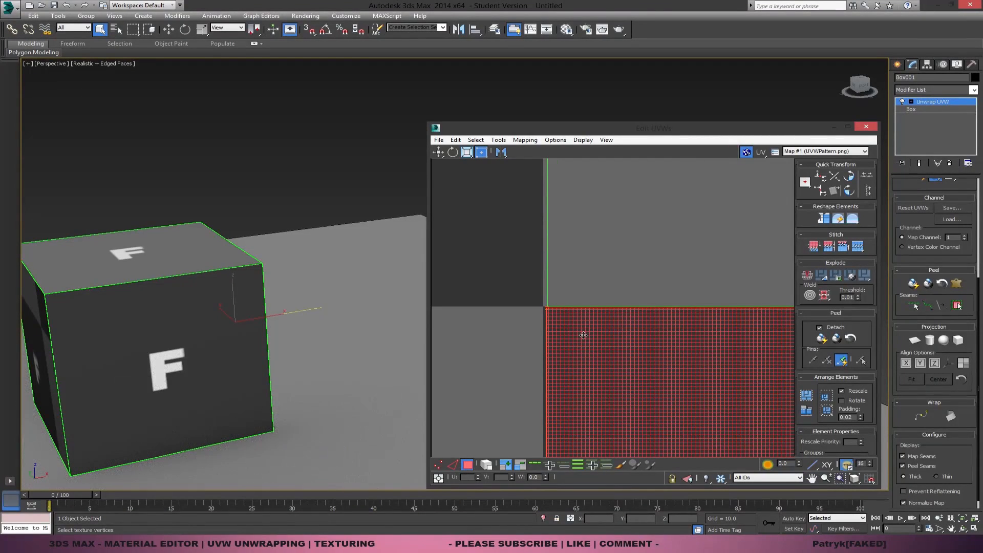
Scale the side face's UV shell down to roughly the size of its dark pattern square.
middle_drag(585, 339, 522, 314)
scroll(506, 316, down, 7)
scroll(558, 342, up, 4)
scroll(507, 361, up, 1)
middle_drag(507, 361, 600, 365)
scroll(622, 376, up, 1)
drag(613, 350, 512, 277)
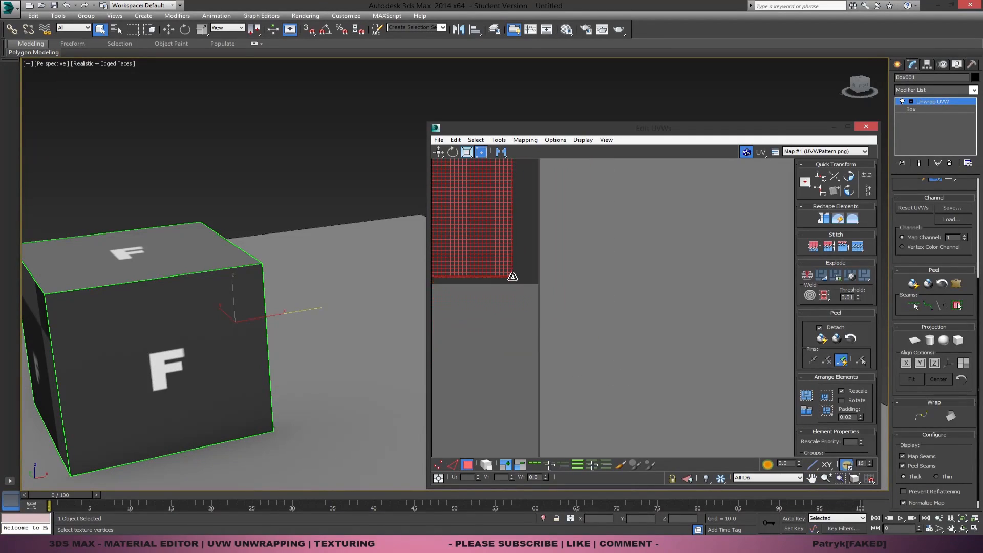
Fine-tune the scale of the side face's shell so its lower corner meets the dark square's corner, and deselect it.
scroll(557, 306, up, 2)
middle_drag(557, 306, 599, 318)
scroll(599, 317, up, 3)
middle_drag(451, 246, 579, 437)
scroll(675, 387, up, 1)
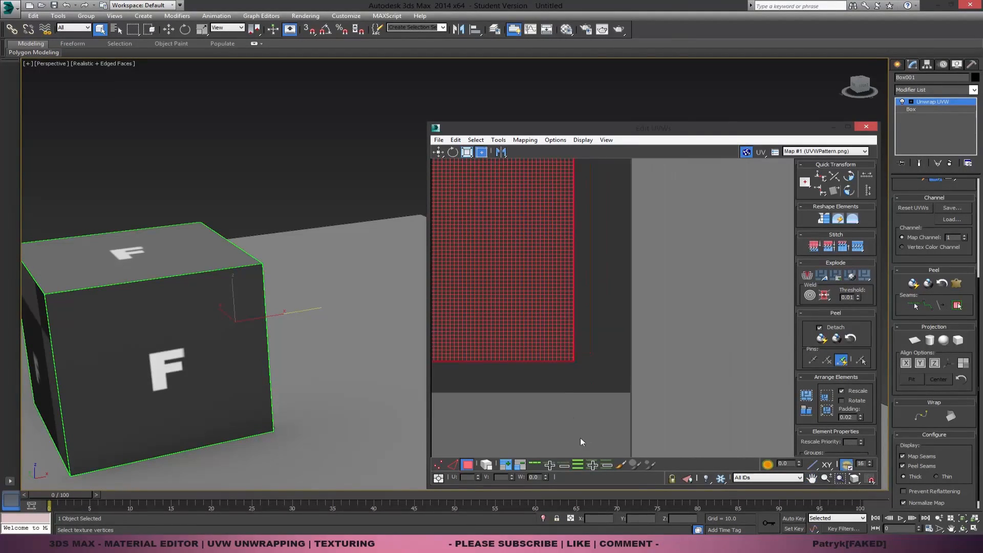
scroll(579, 387, up, 2)
middle_drag(543, 402, 511, 394)
drag(542, 336, 636, 384)
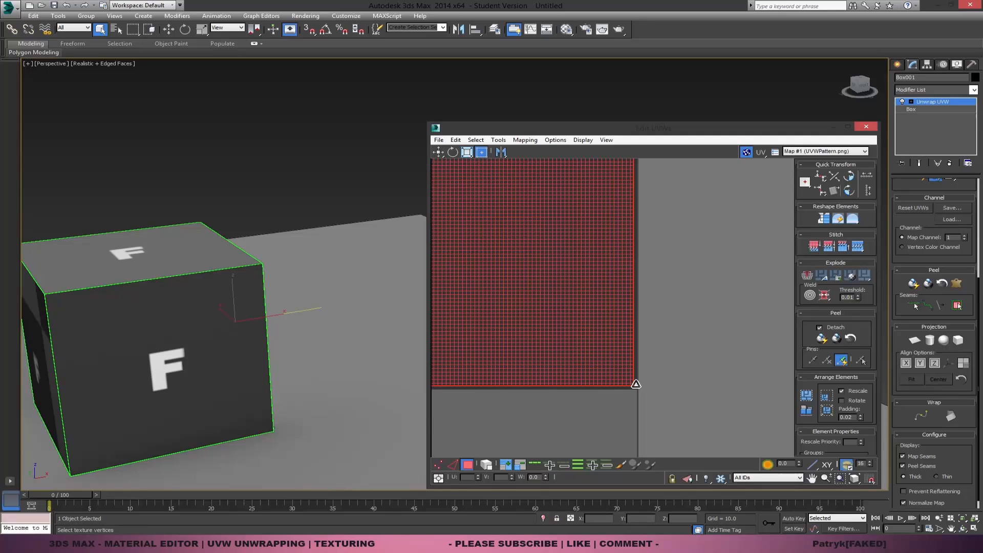
click(658, 369)
Examine the pattern on the box's textured faces, selecting and deselecting the side face facing the view.
scroll(637, 380, down, 3)
scroll(637, 381, up, 3)
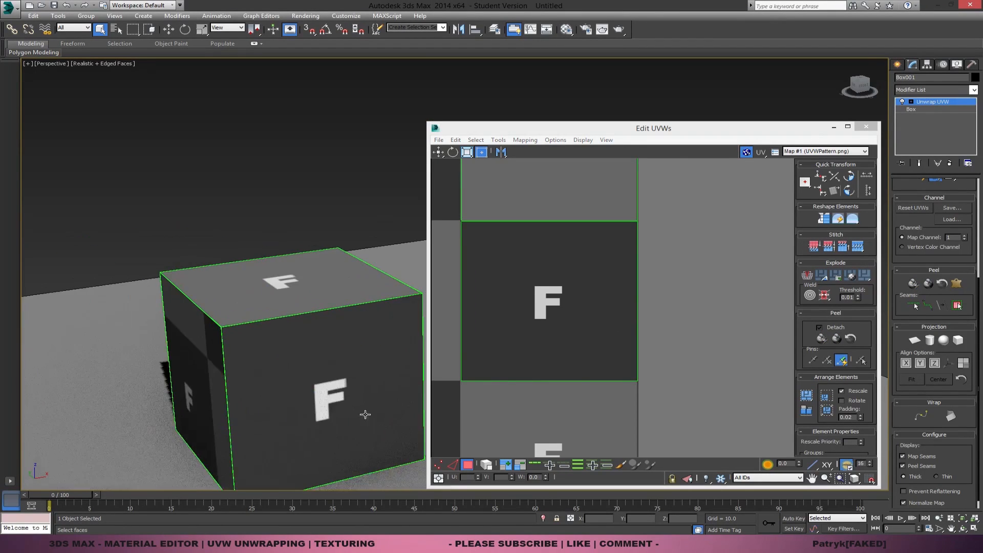
alt+middle_drag(365, 414, 282, 267)
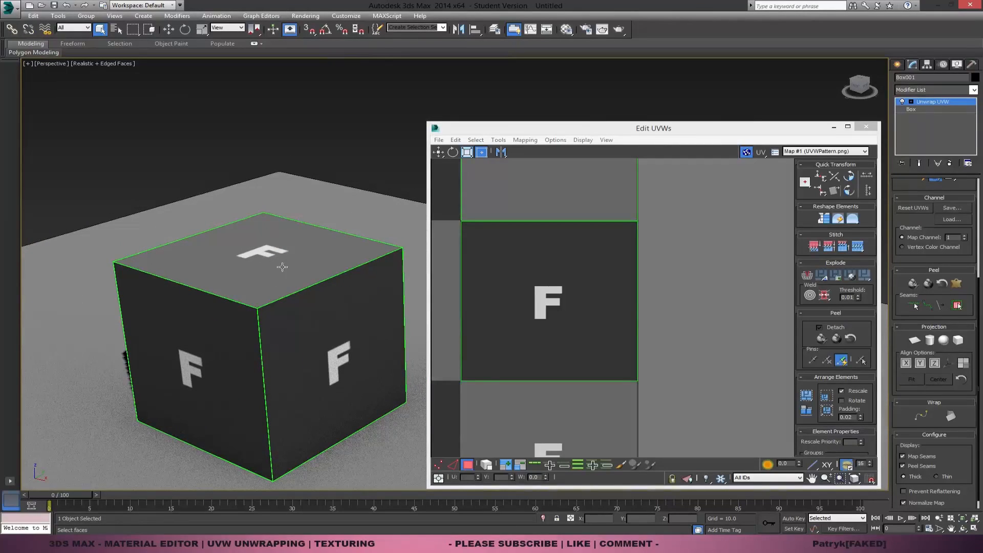
alt+middle_drag(303, 339, 274, 321)
click(275, 320)
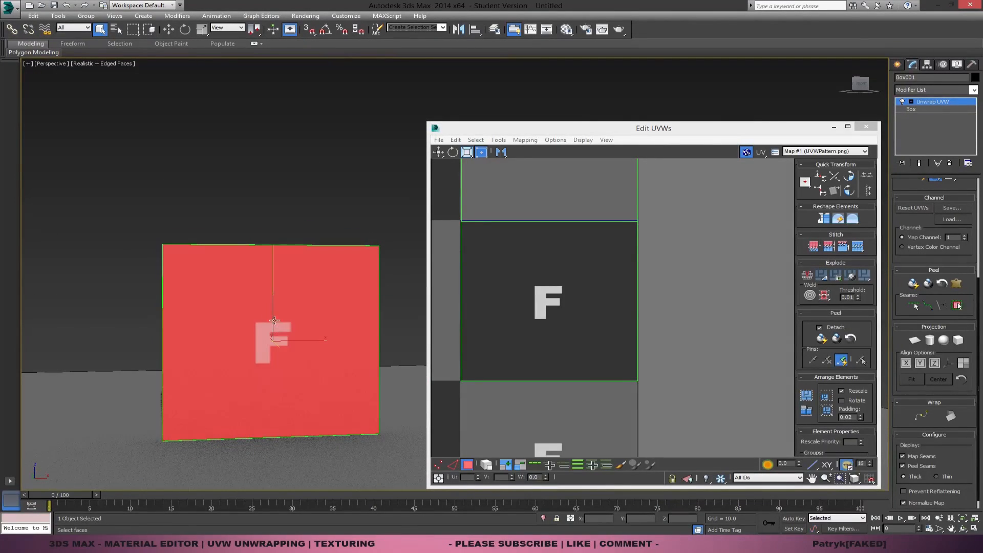
click(135, 214)
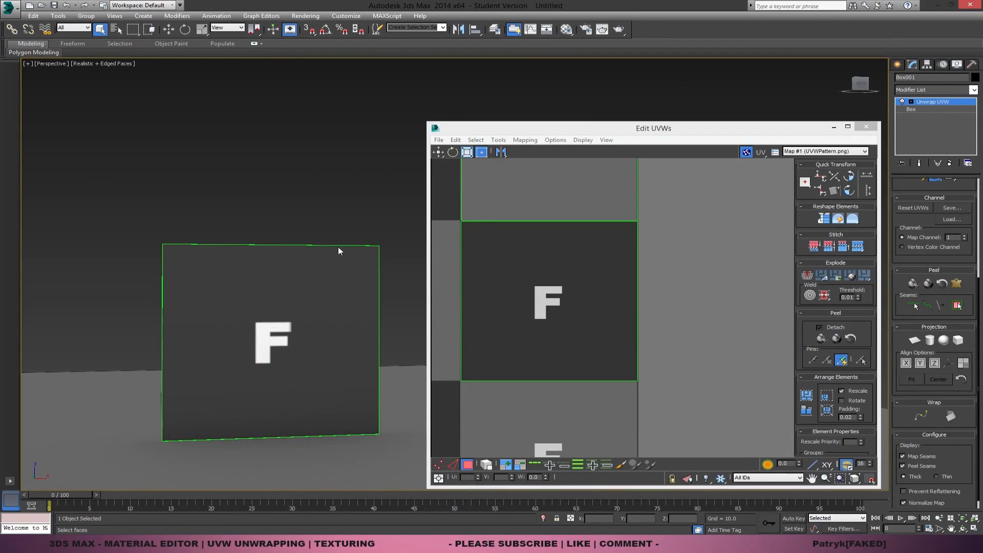
click(337, 251)
click(312, 203)
click(302, 324)
click(312, 225)
click(331, 314)
click(327, 185)
Inspect how closely the three fitted UV shells match the edges of their pattern squares.
middle_drag(643, 291, 671, 292)
scroll(666, 275, down, 5)
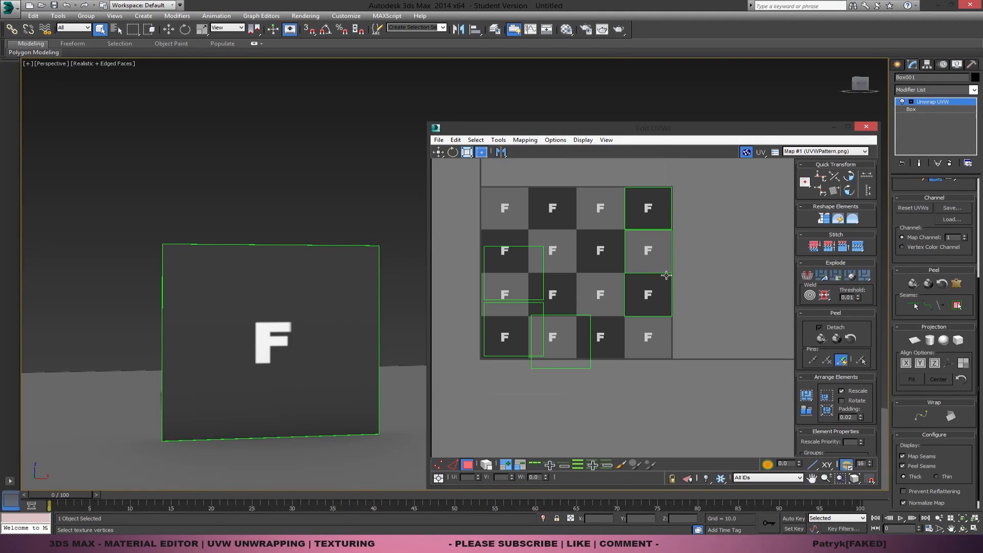
click(356, 296)
scroll(661, 272, up, 3)
click(695, 339)
scroll(696, 340, up, 2)
middle_drag(695, 339, 719, 371)
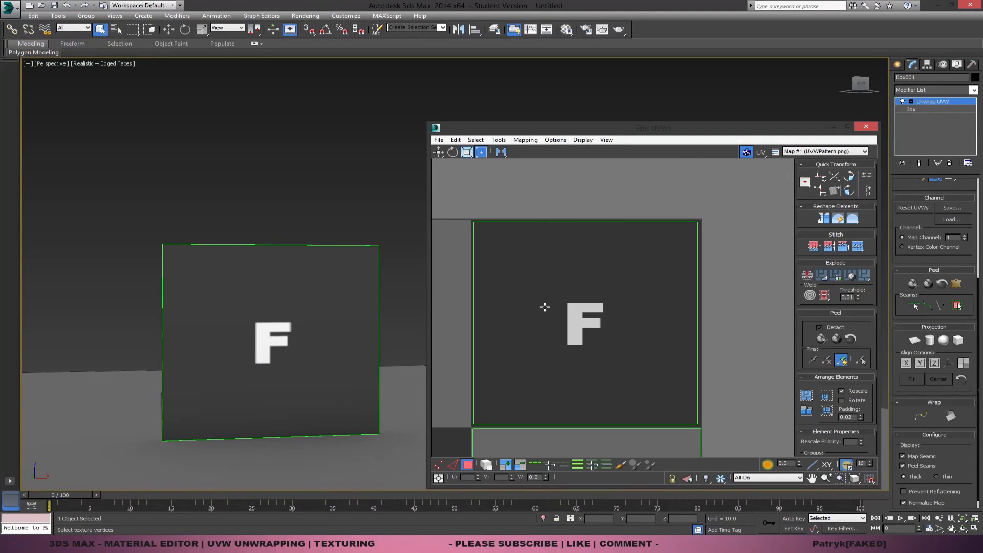
middle_drag(274, 264, 294, 268)
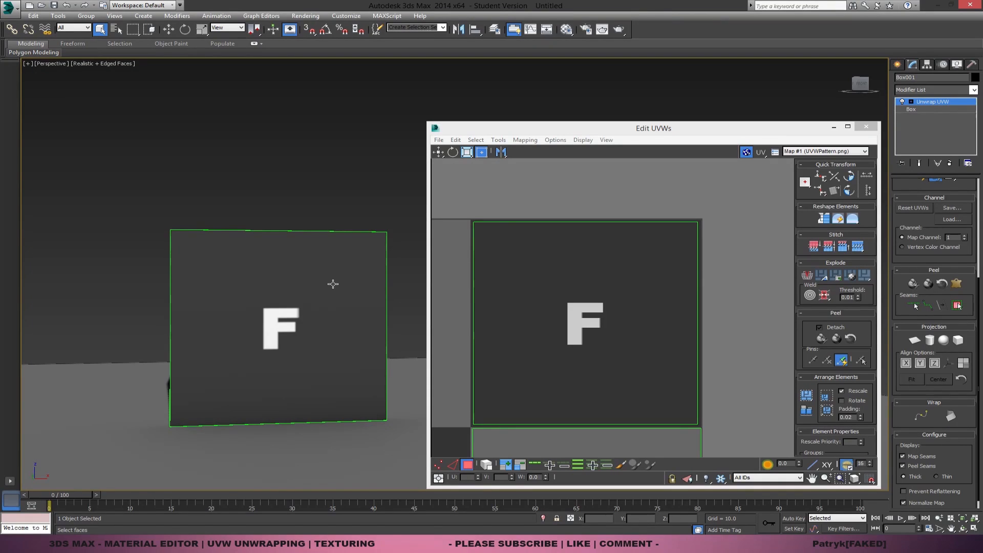
scroll(569, 207, down, 5)
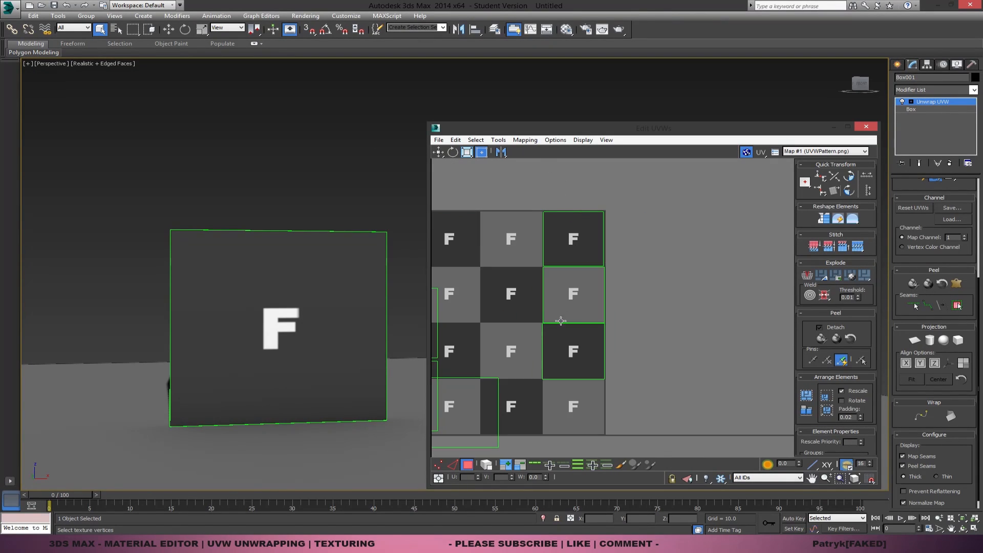
scroll(544, 344, up, 3)
scroll(681, 246, up, 4)
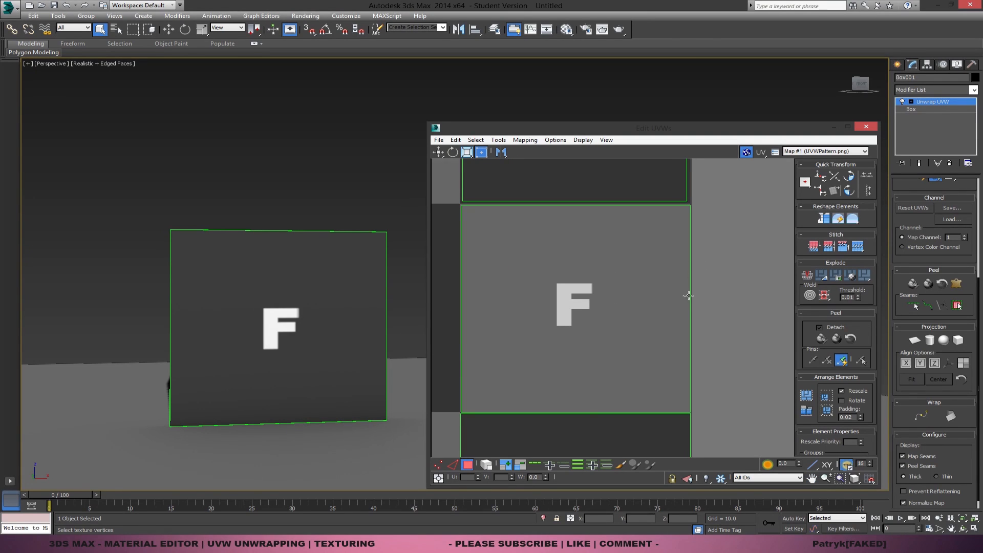
Select an unfitted side face and align its shell's corner with the light square beside the front face's shell.
scroll(688, 295, down, 8)
alt+middle_drag(276, 300, 266, 338)
click(353, 331)
middle_drag(502, 321, 497, 308)
drag(466, 377, 572, 239)
scroll(572, 238, up, 8)
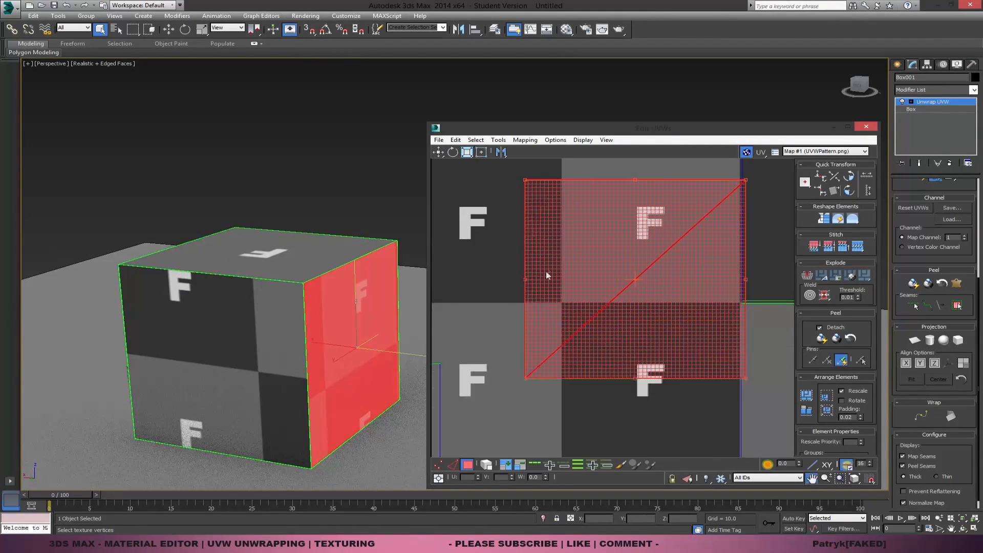
middle_drag(642, 229, 582, 308)
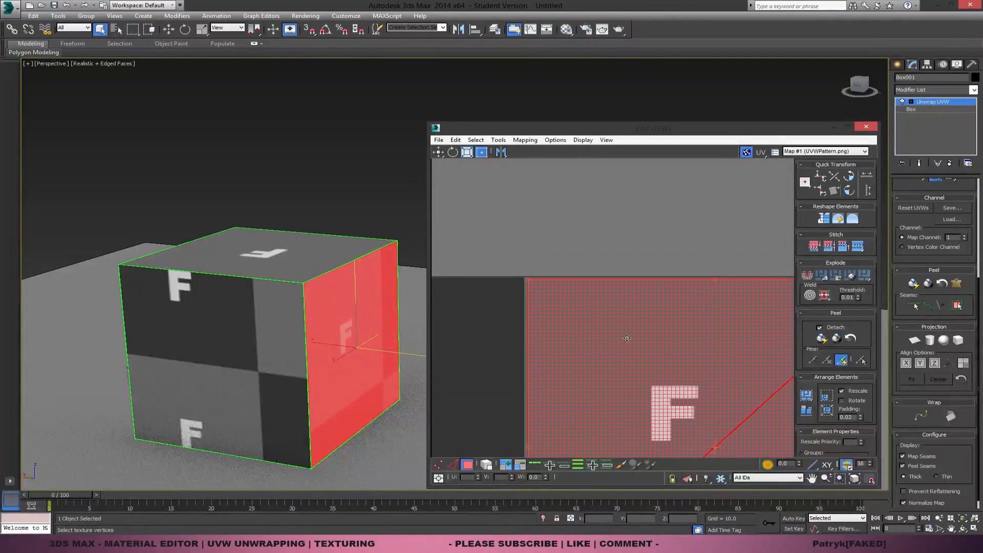
middle_drag(627, 337, 486, 312)
Scale this side face's UV shell down to fit the light square in the pattern's top row.
scroll(478, 348, down, 6)
middle_drag(594, 399, 619, 304)
scroll(627, 302, up, 3)
drag(554, 382, 502, 341)
middle_drag(504, 340, 567, 318)
scroll(565, 316, up, 7)
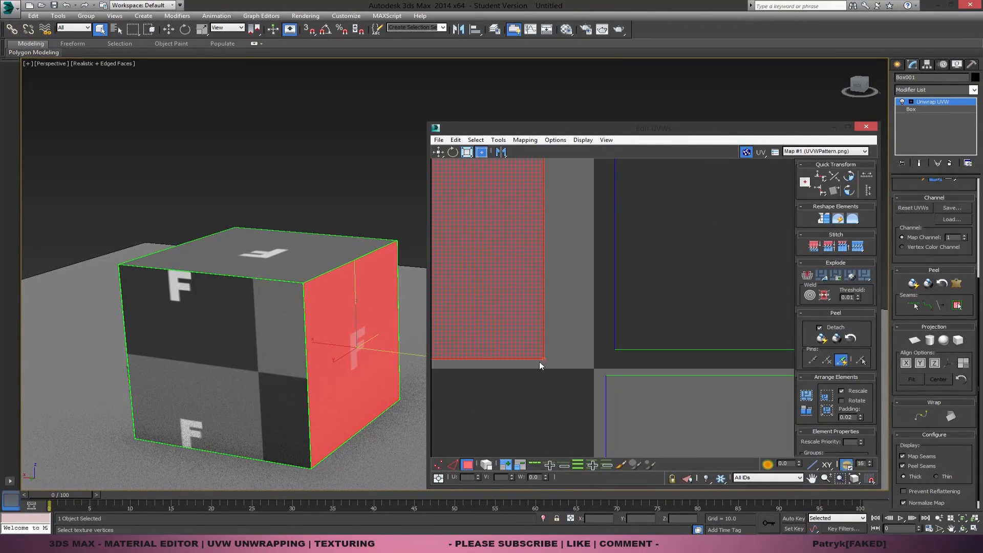
click(541, 362)
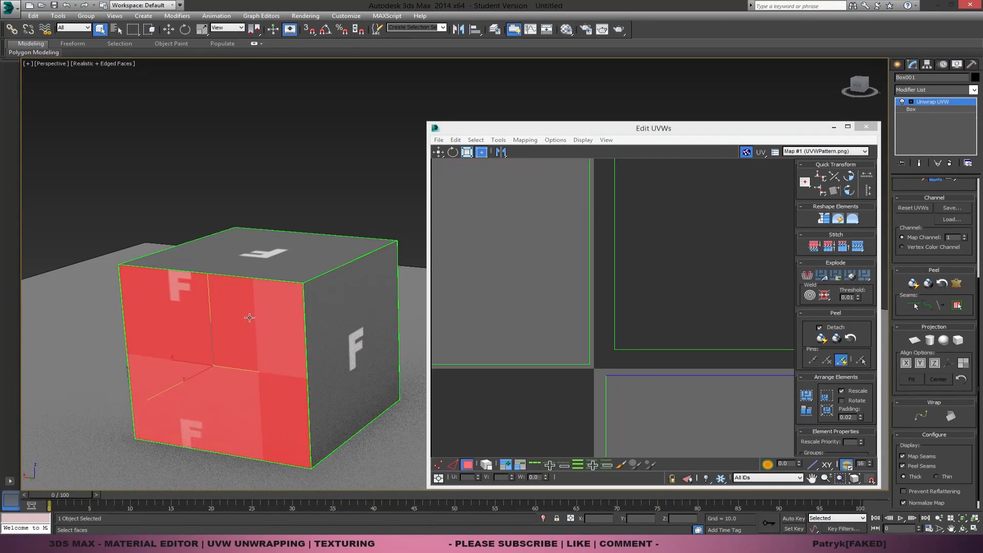
Select the remaining unfitted side face and align its shell's corner with the dark square beside the top face's shell.
scroll(537, 383, down, 6)
middle_drag(496, 417, 505, 355)
drag(505, 355, 586, 353)
middle_drag(586, 353, 545, 322)
scroll(584, 347, up, 10)
scroll(482, 312, down, 6)
middle_drag(482, 312, 489, 230)
scroll(610, 381, up, 4)
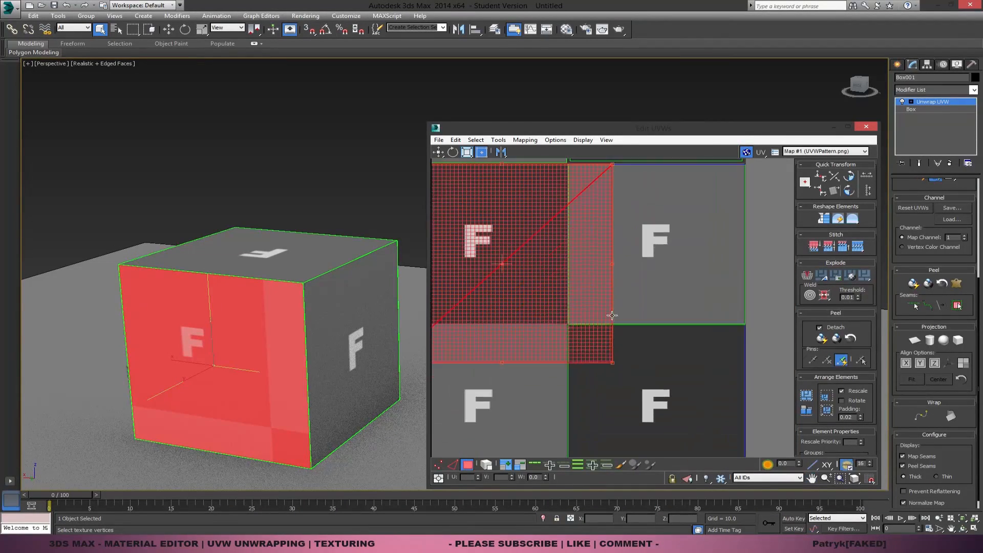
Scale the last side face's UV shell down to fit its dark pattern square and deselect it.
drag(613, 377, 552, 323)
scroll(559, 345, up, 4)
middle_drag(526, 351, 599, 410)
scroll(599, 408, up, 3)
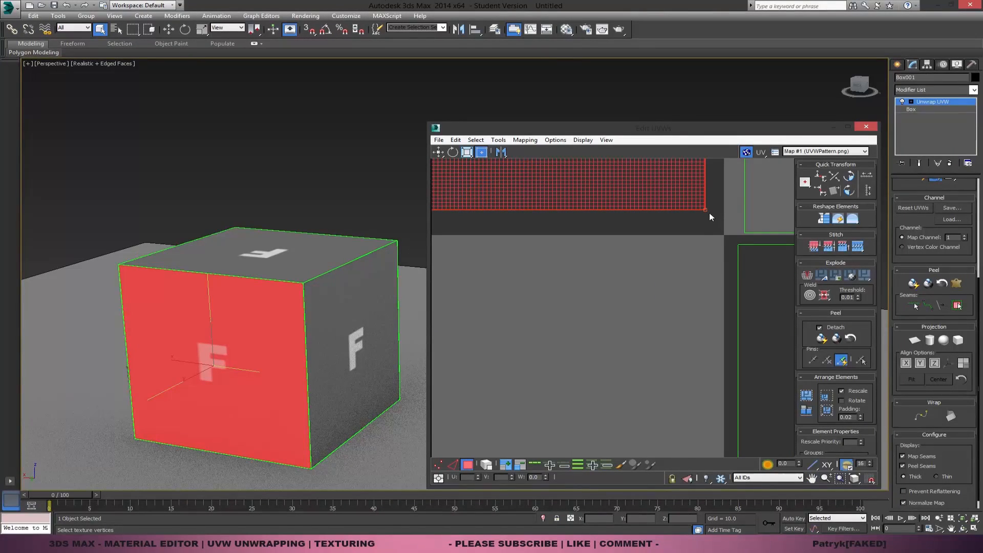
scroll(706, 210, down, 8)
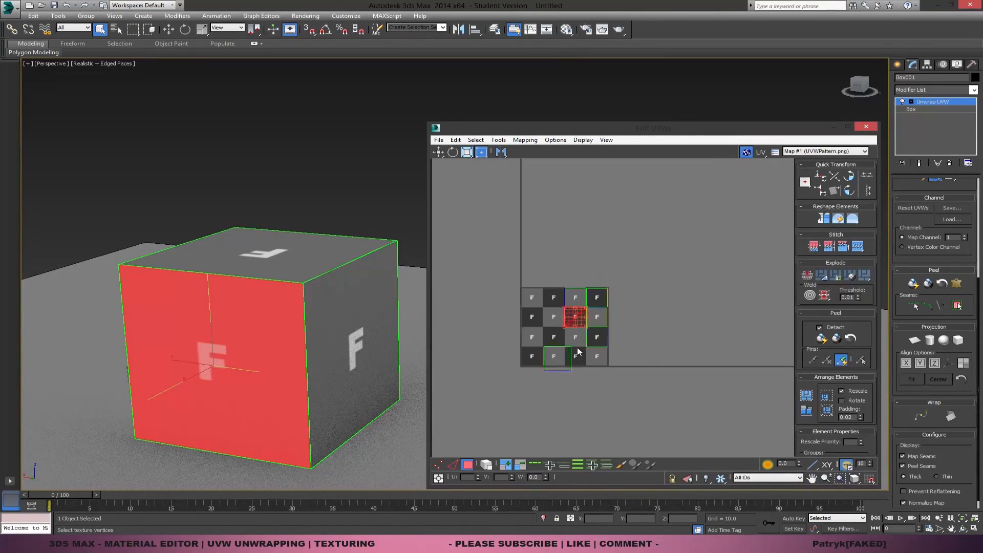
scroll(578, 351, up, 4)
click(763, 257)
Select the box's bottom face and align its shell's corner with the light square below the last side face's shell.
alt+middle_drag(419, 345, 315, 274)
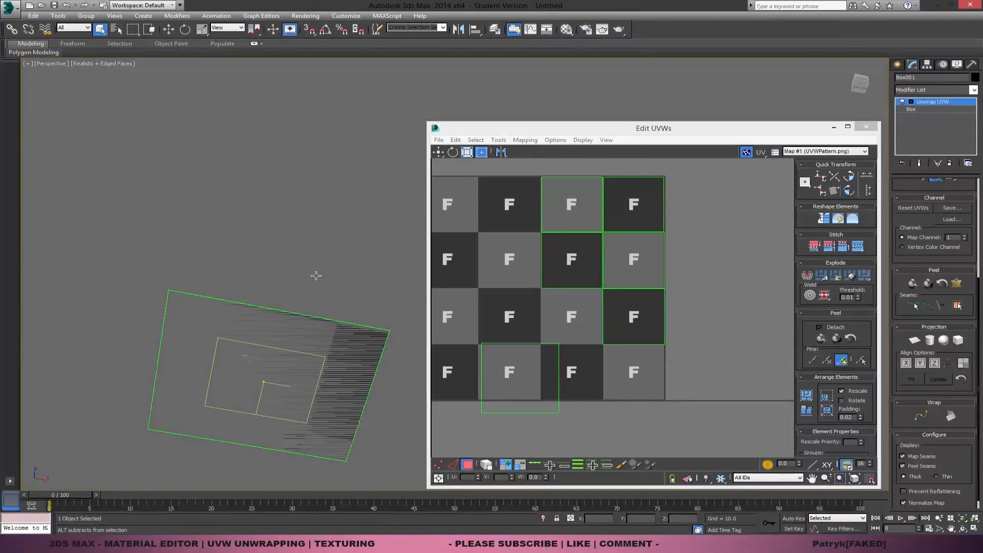
click(287, 338)
drag(545, 352, 607, 298)
scroll(578, 305, up, 5)
scroll(540, 304, up, 3)
middle_drag(541, 304, 694, 333)
drag(641, 307, 612, 309)
scroll(650, 326, up, 1)
scroll(533, 244, down, 3)
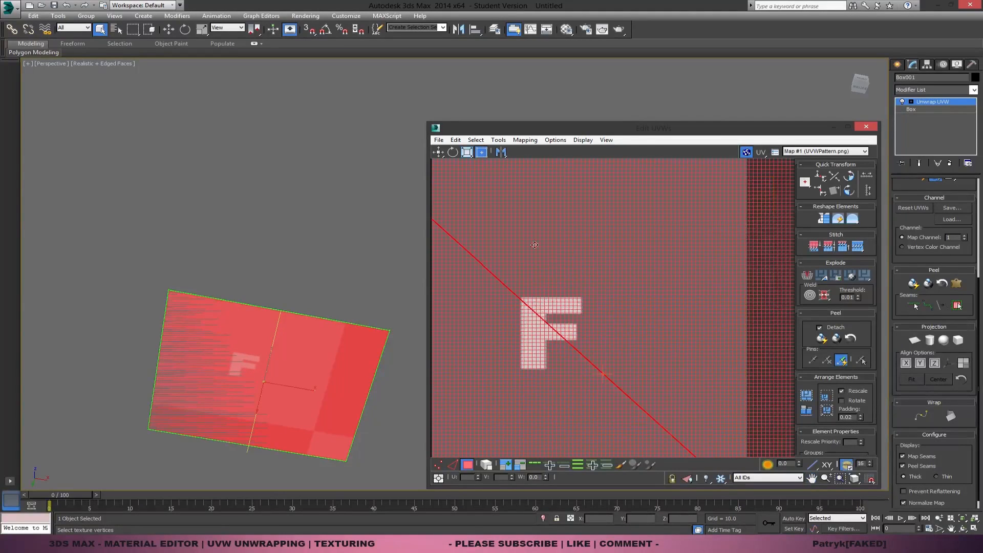
scroll(658, 292, up, 1)
scroll(699, 443, up, 4)
Scale the bottom face's UV shell down to fit its light pattern square.
drag(680, 449, 583, 359)
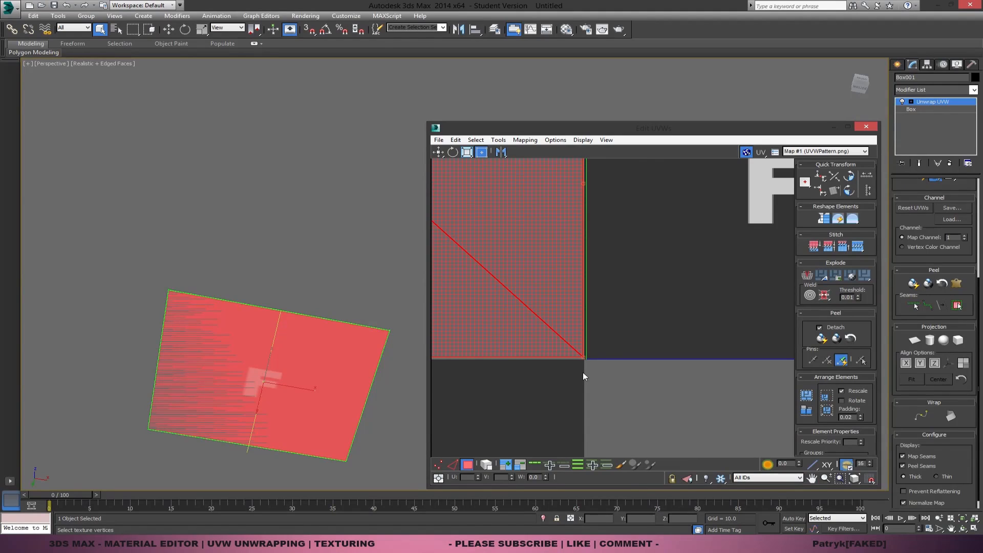
scroll(597, 371, up, 2)
middle_drag(574, 371, 656, 385)
scroll(656, 385, up, 2)
scroll(655, 326, up, 2)
drag(627, 333, 628, 338)
Deselect the bottom face's shell and check the textured box and the complete UV layout.
alt+middle_drag(311, 295, 312, 359)
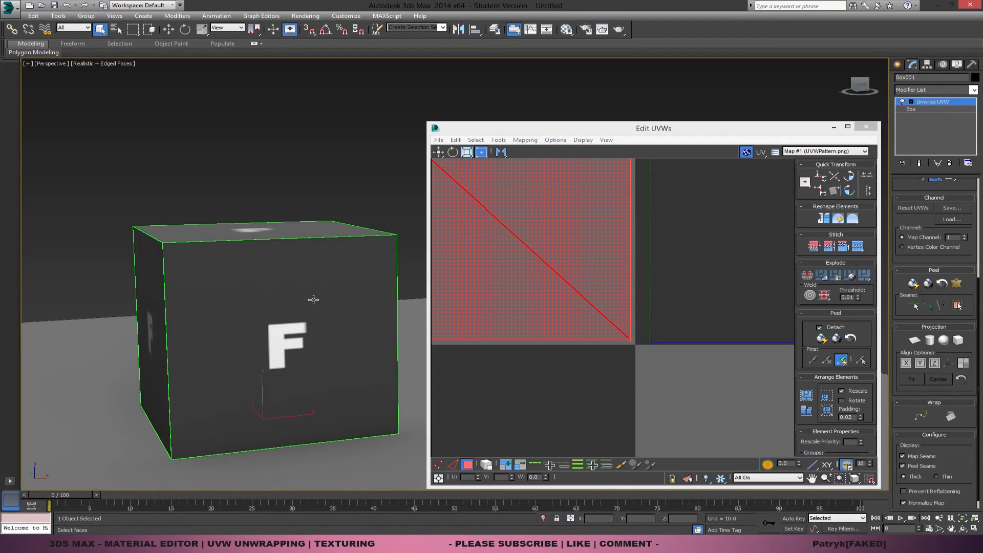
click(640, 351)
middle_drag(621, 335, 682, 416)
scroll(685, 397, down, 5)
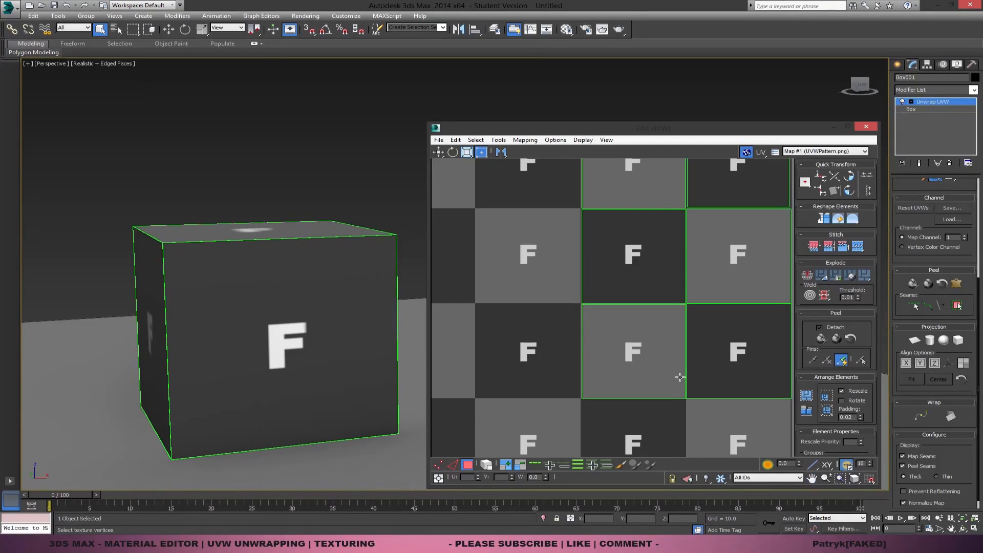
scroll(677, 374, up, 3)
scroll(660, 368, down, 12)
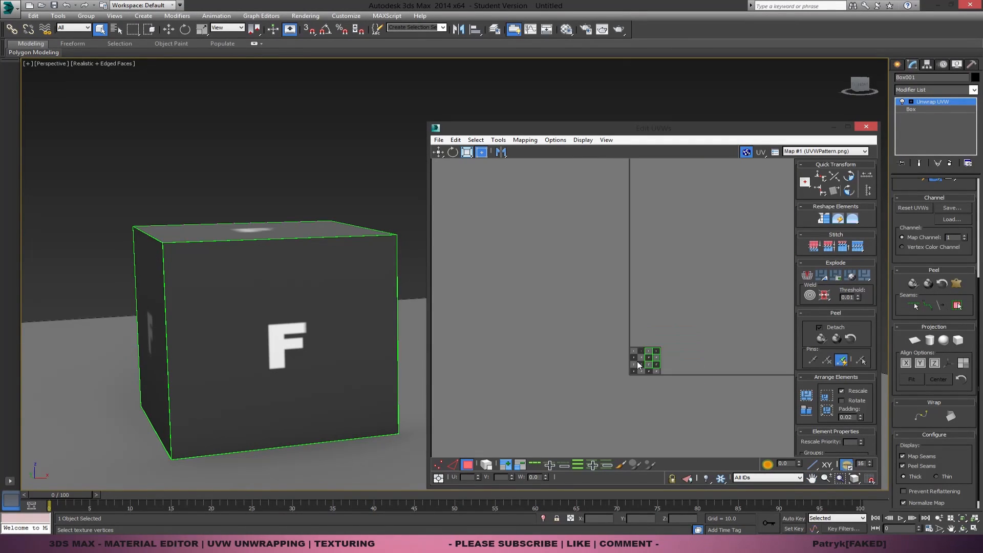
scroll(638, 364, up, 12)
scroll(646, 375, down, 4)
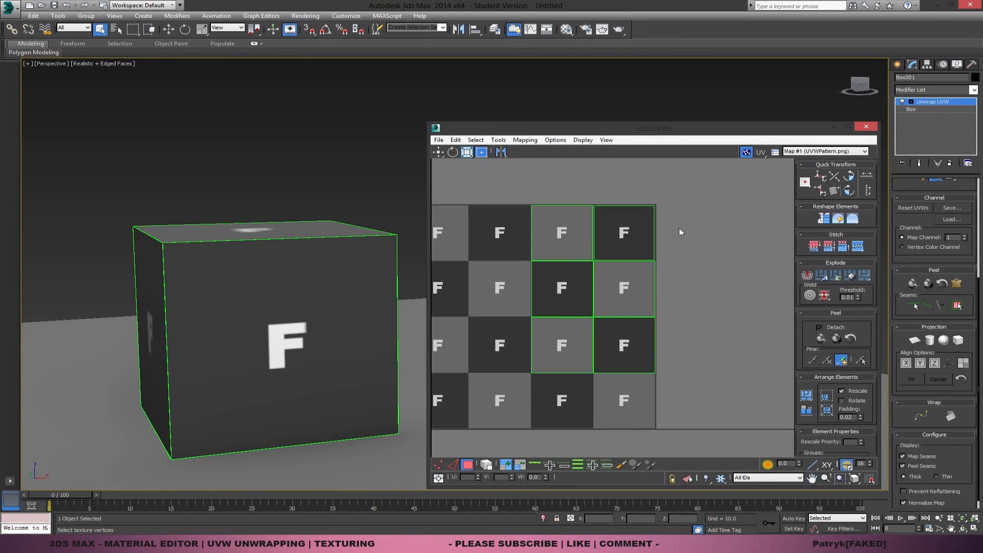
Select all six UV shells and check the highlighted faces on the box.
drag(528, 377, 513, 404)
click(710, 194)
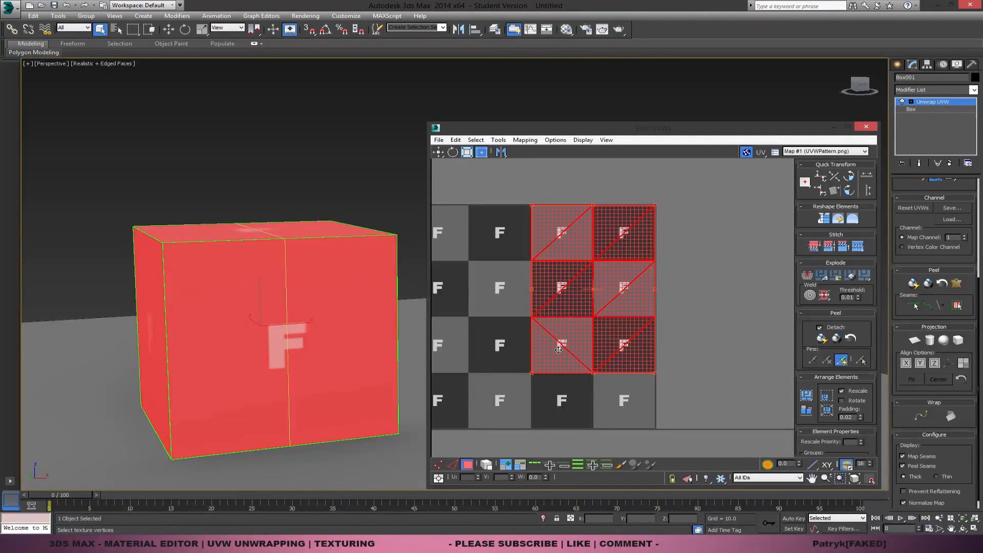
alt+middle_drag(314, 351, 323, 417)
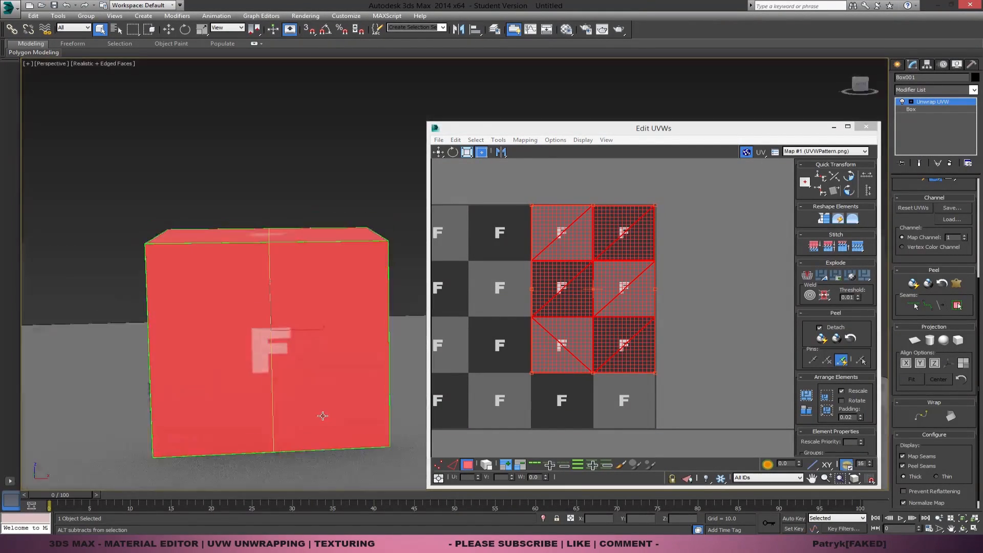
Leave face editing, close the UV editor and raise the box above the plane to about Z 12.3.
click(923, 101)
click(750, 107)
click(293, 230)
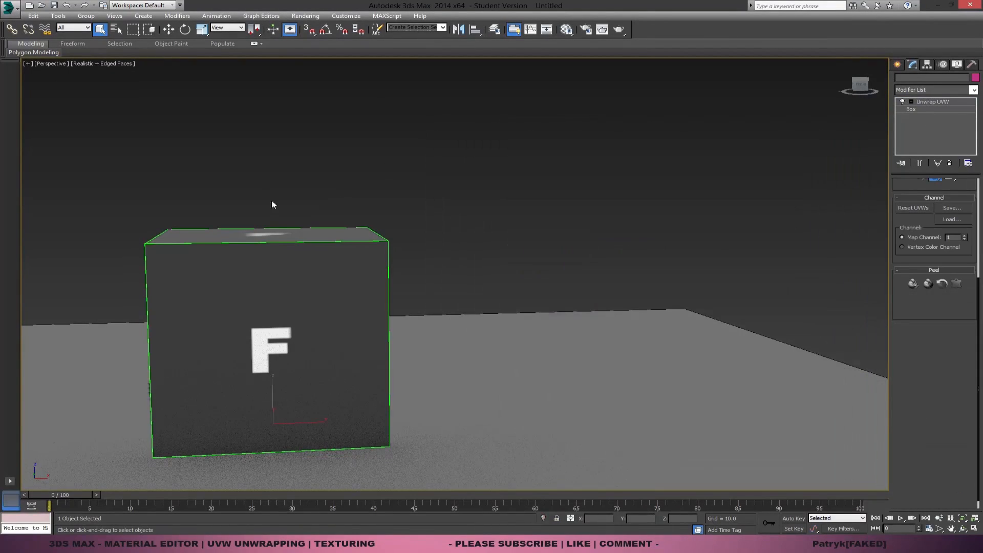
key(w)
drag(278, 405, 276, 284)
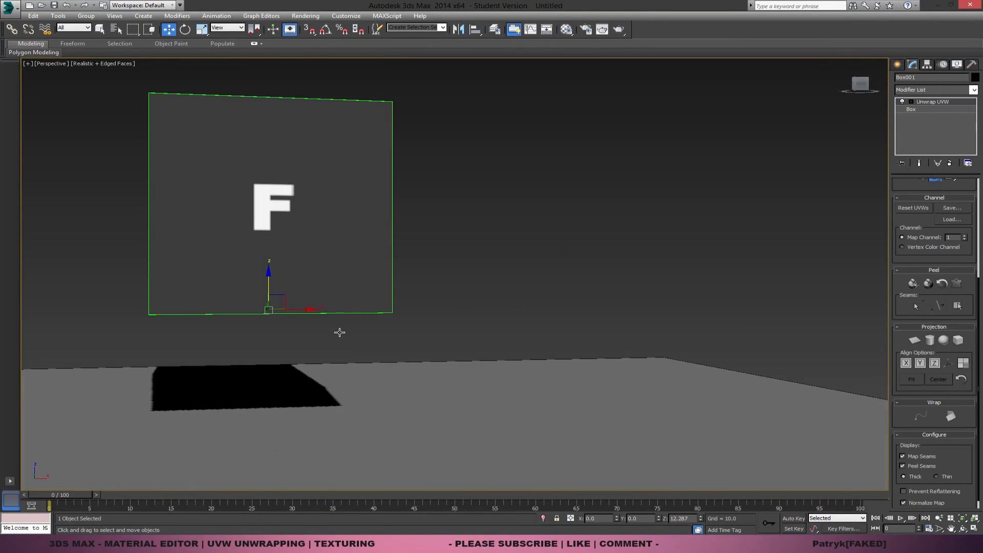
Reopen the UV editor, select the bottom face's UV shell and mirror it horizontally.
scroll(328, 318, up, 5)
scroll(367, 347, down, 4)
alt+middle_drag(317, 332, 456, 369)
scroll(384, 399, up, 4)
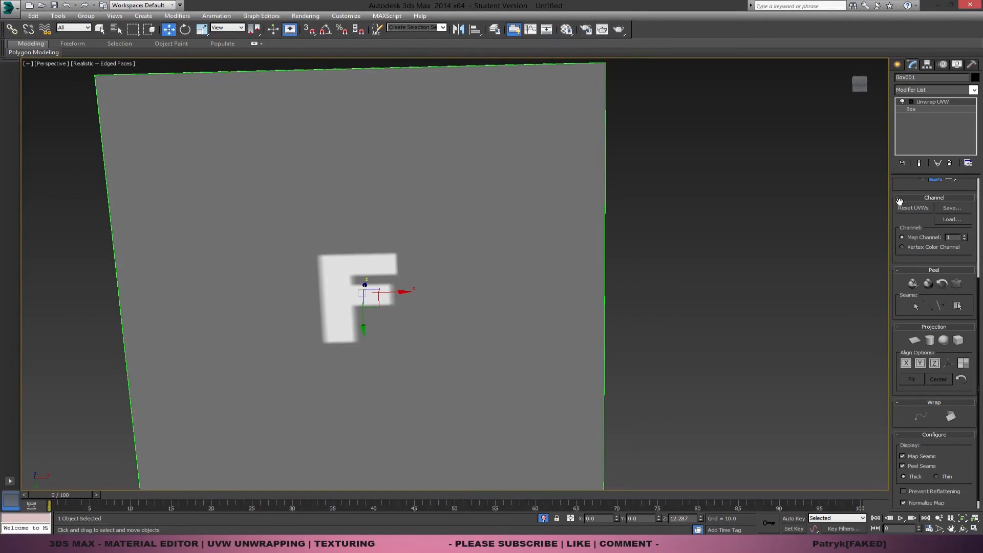
scroll(916, 180, up, 3)
click(929, 272)
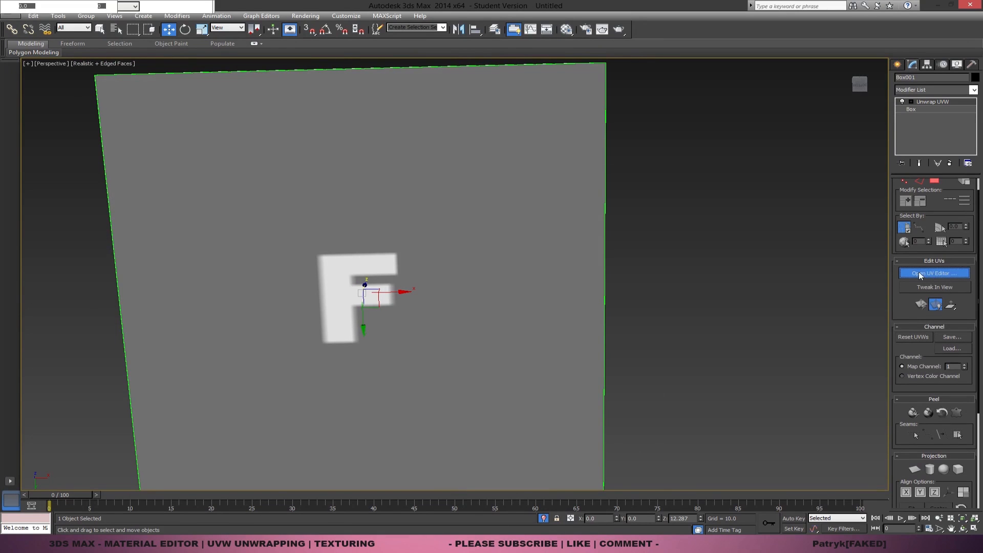
click(934, 181)
click(563, 344)
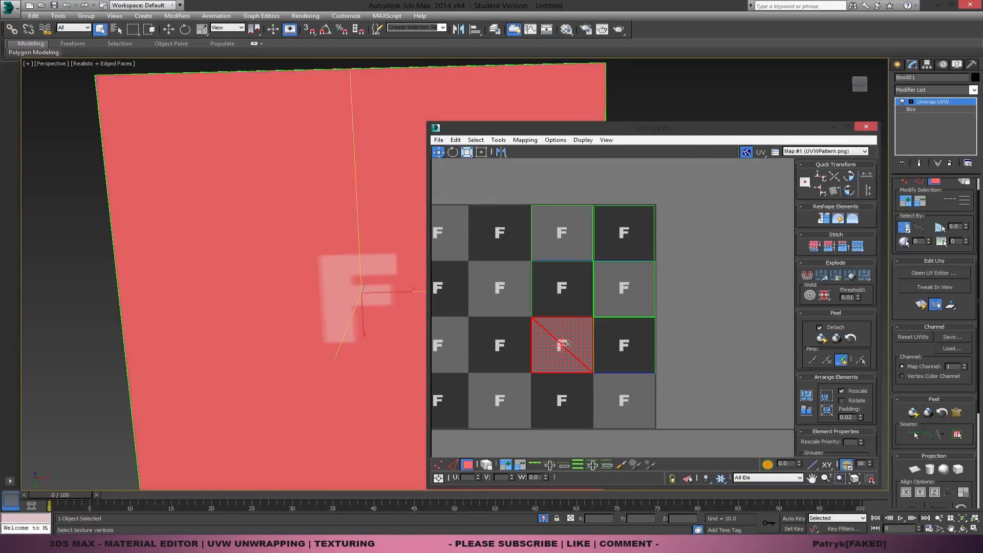
click(502, 152)
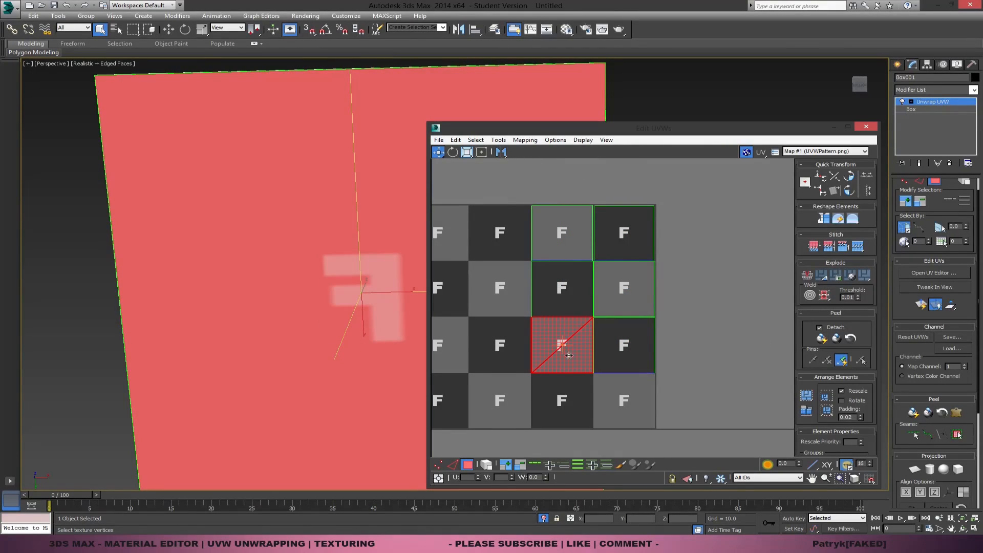
Select all six UV shells and examine the orientation of the F on the box's bottom face.
drag(662, 263, 550, 362)
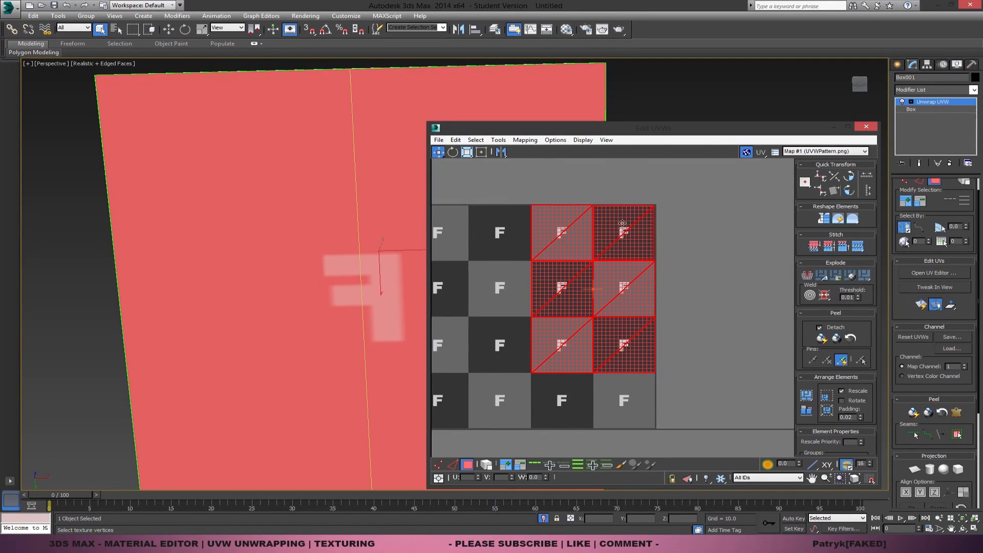
scroll(212, 291, down, 8)
scroll(215, 296, up, 5)
alt+middle_drag(252, 327, 358, 243)
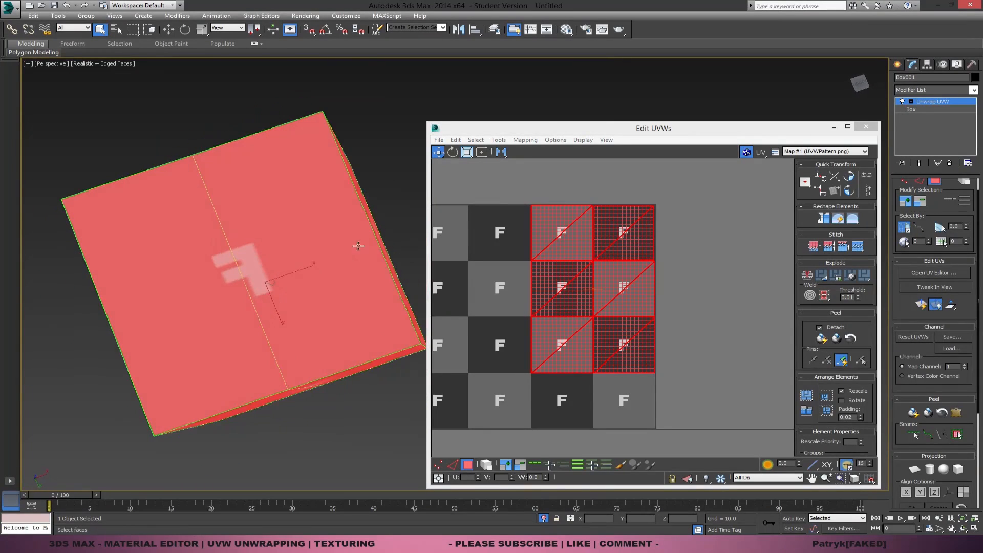
alt+middle_drag(293, 260, 358, 286)
Mirror the bottom face's UV shell horizontally, deselect it and check the letters on the box's faces.
click(550, 344)
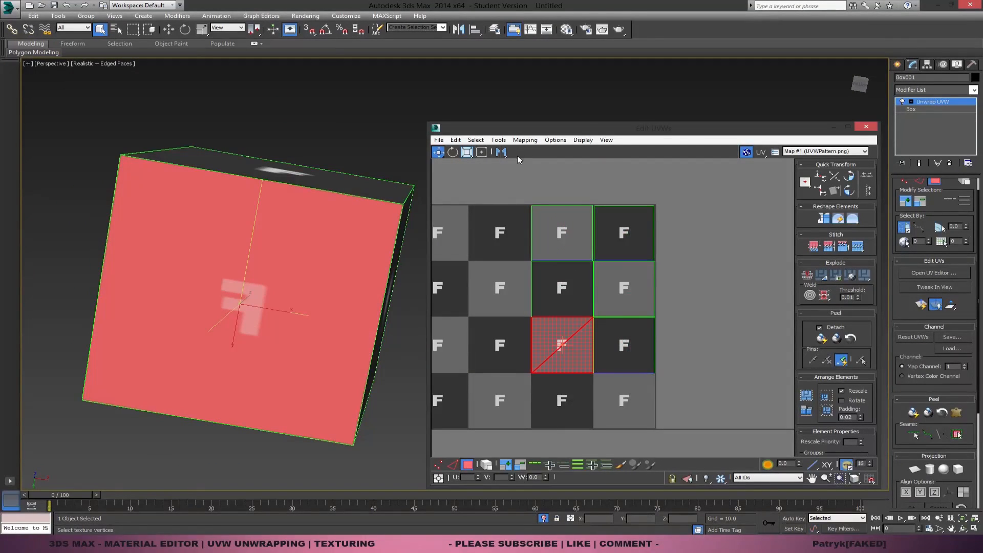
click(735, 231)
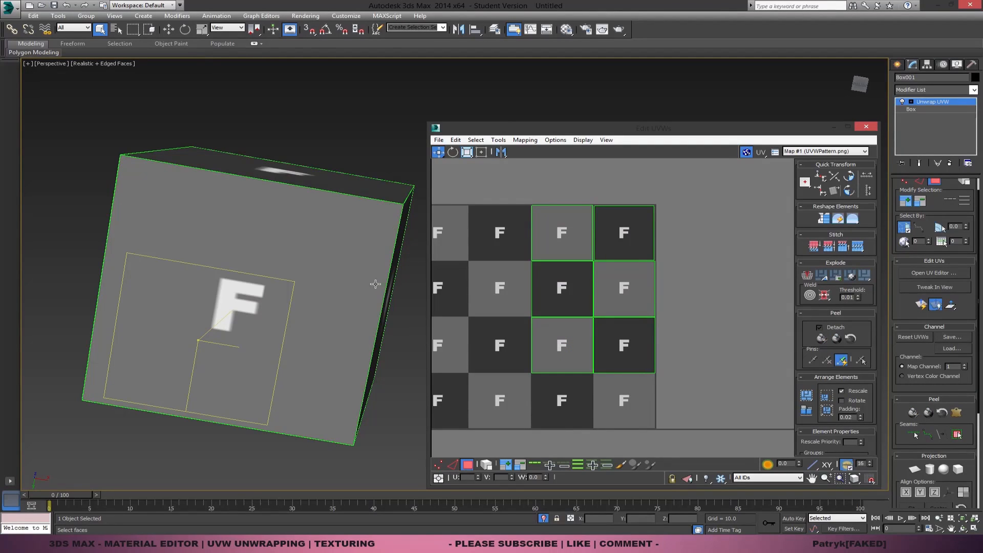
alt+middle_drag(301, 279, 274, 347)
scroll(285, 343, down, 5)
scroll(274, 347, up, 7)
scroll(274, 347, down, 8)
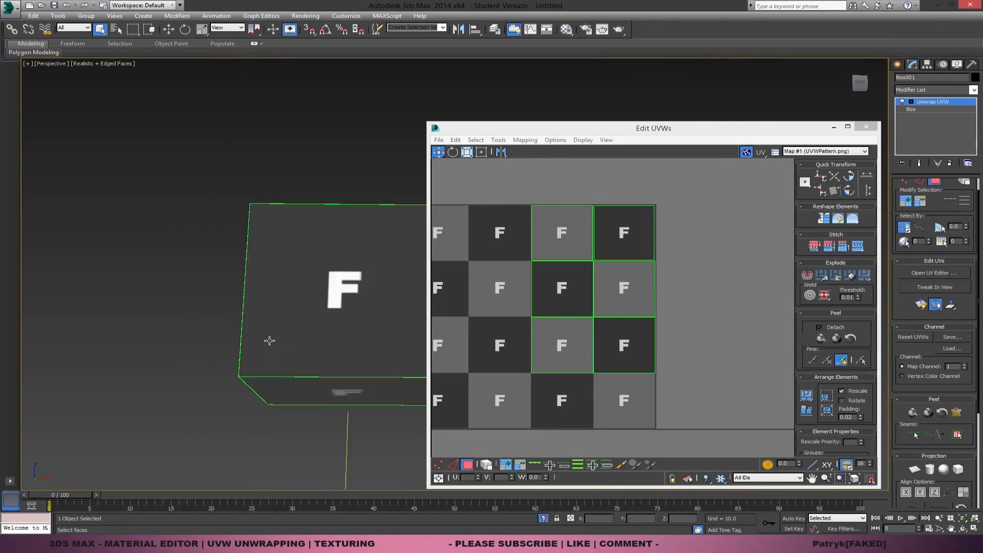
scroll(287, 366, up, 8)
Close the UV editor, clear the box selection and unhide all hidden objects.
click(915, 123)
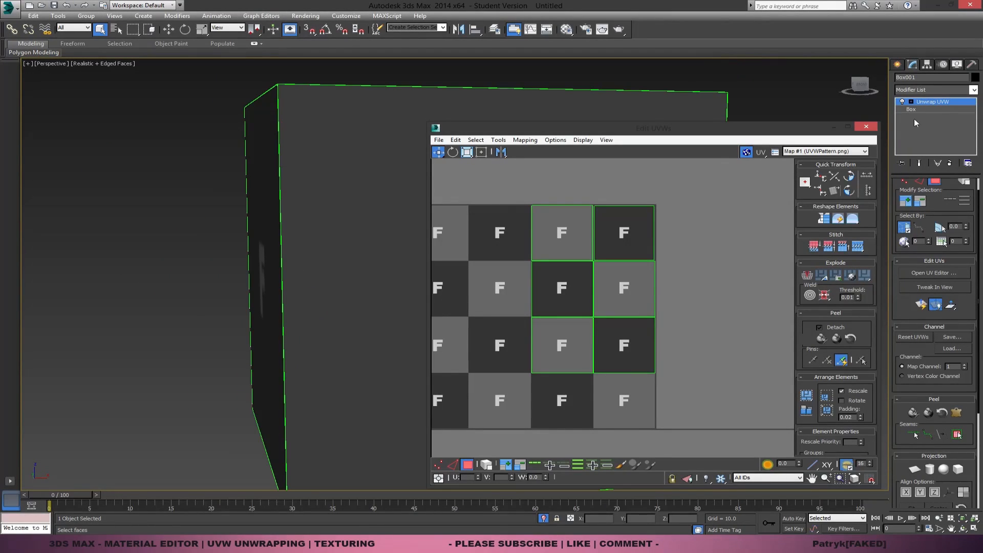
click(865, 127)
click(787, 202)
scroll(605, 305, down, 8)
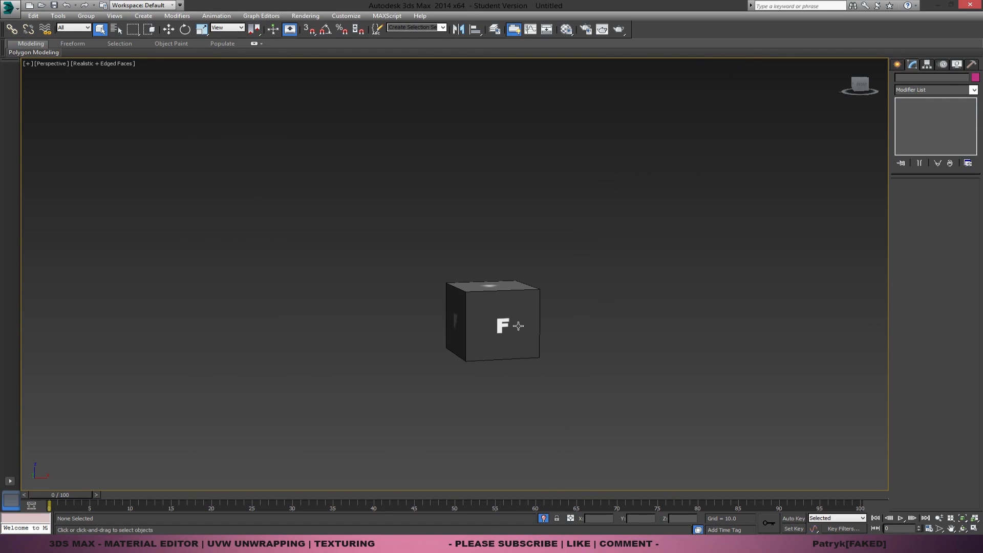
click(474, 358)
scroll(474, 357, up, 8)
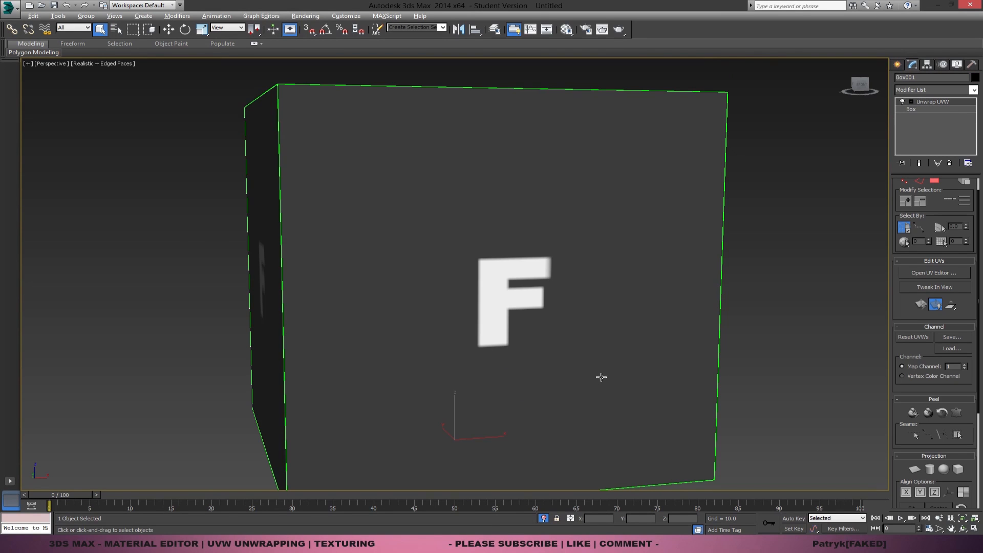
scroll(628, 358, down, 8)
click(684, 330)
right_click(681, 326)
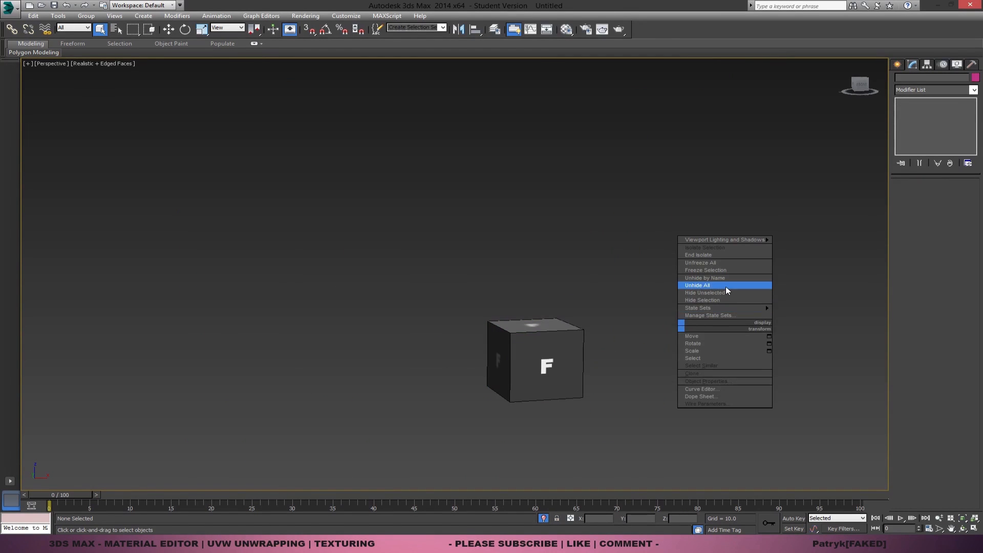
click(725, 287)
Lower the box onto the plane and fine-tune its height to about Z 0.01 in the Front view.
middle_drag(652, 352, 610, 324)
click(522, 320)
alt+middle_drag(522, 321, 506, 314)
key(w)
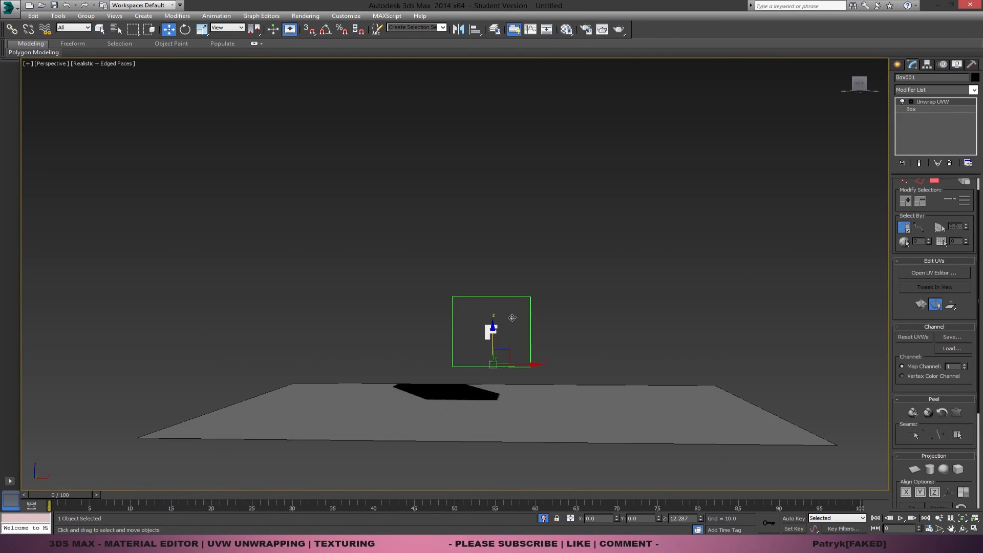
drag(493, 330, 499, 372)
key(alt+w)
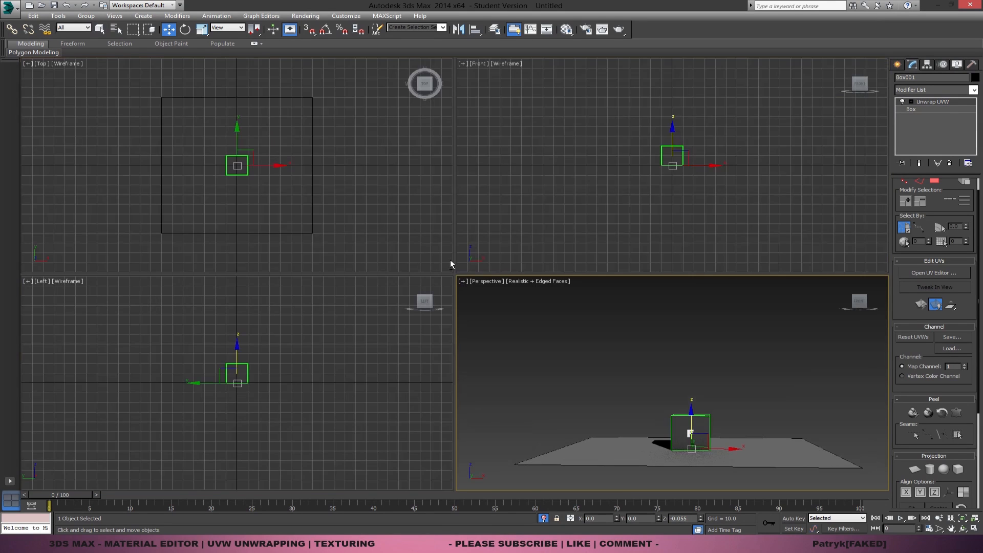
scroll(586, 153, up, 5)
middle_drag(594, 231, 643, 171)
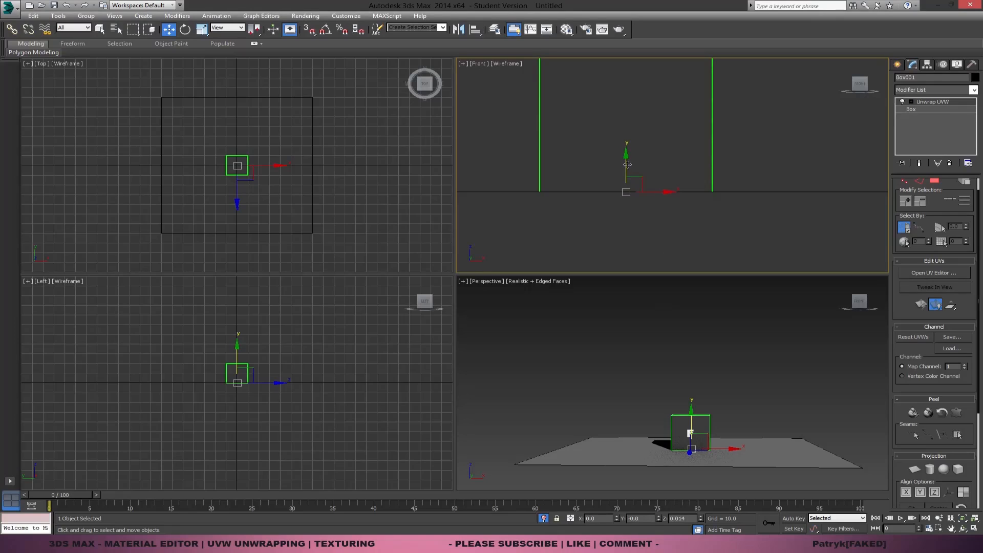
Maximize the perspective view, frame the whole scene and look over the textured box on the plane.
click(629, 340)
key(alt+w)
alt+middle_drag(630, 340, 574, 390)
scroll(627, 400, down, 5)
key(ctrl+a)
key(z)
click(728, 331)
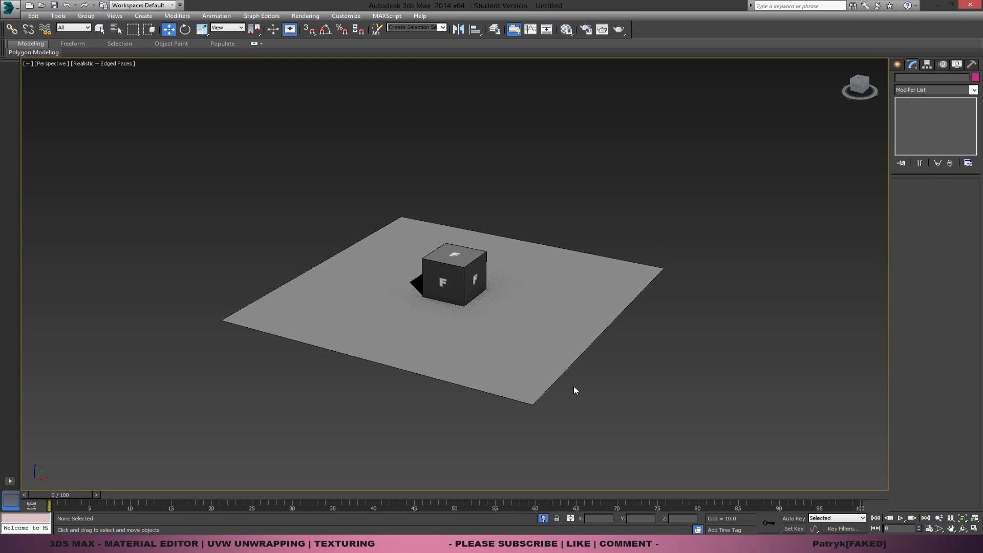
Look at the pattern material in the Material Editor, close it and exit 3ds Max without saving the scene.
key(m)
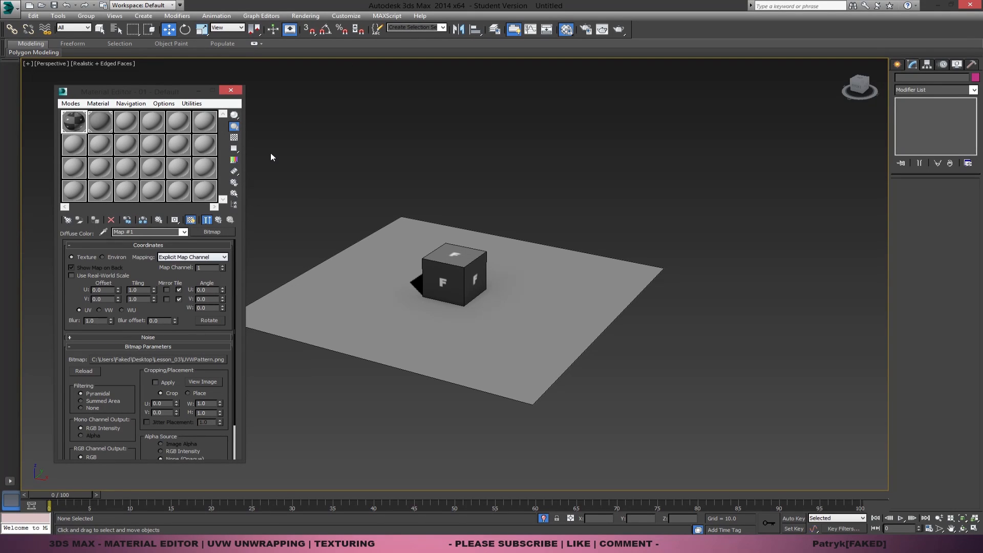
click(231, 91)
click(966, 5)
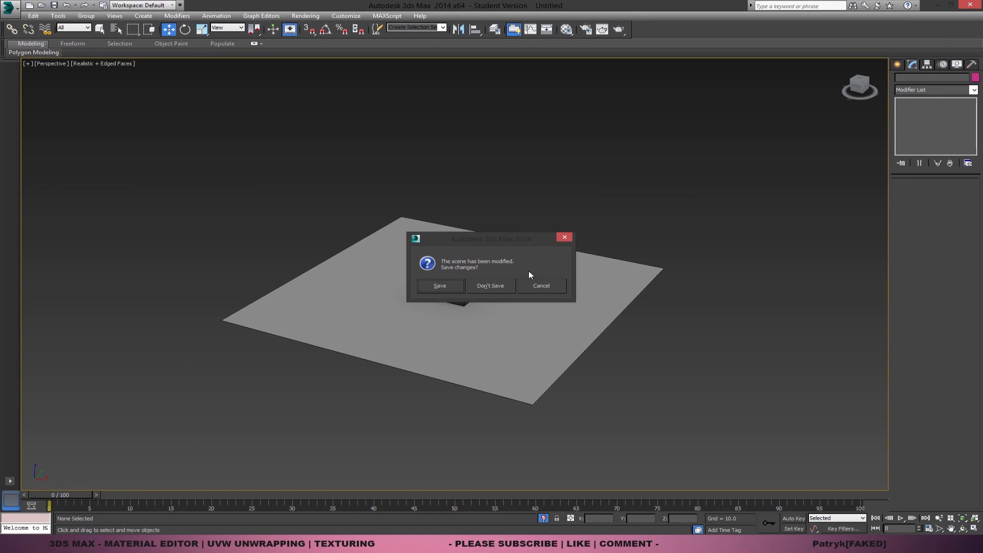
click(489, 285)
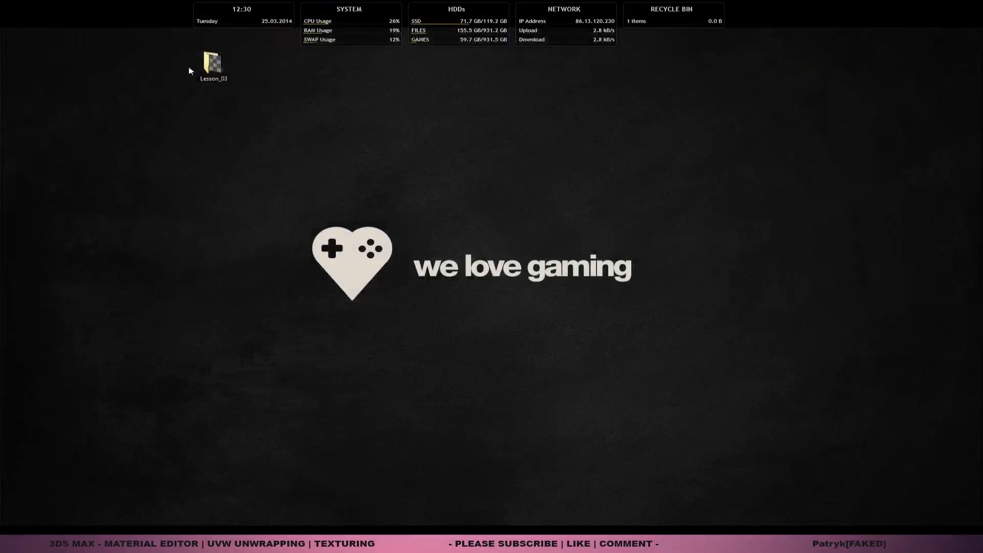
Open the Lesson_03 folder on the desktop, view UVWPattern.png full screen and close the image.
double_click(212, 64)
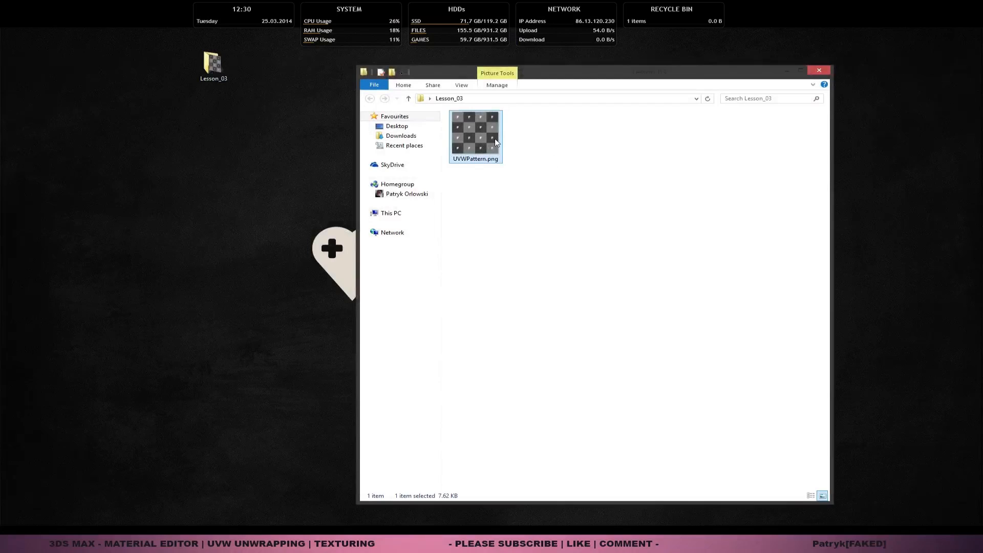
double_click(475, 134)
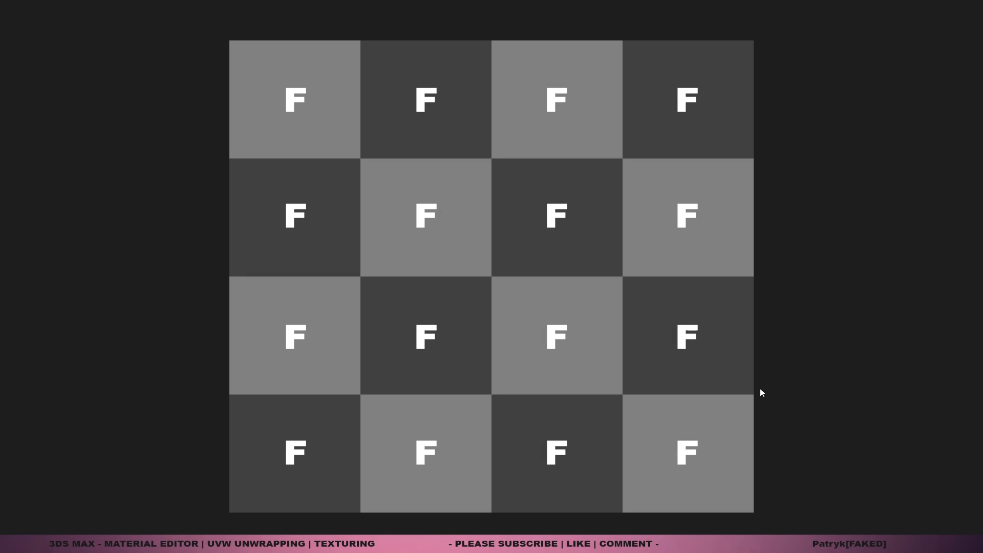
click(15, 11)
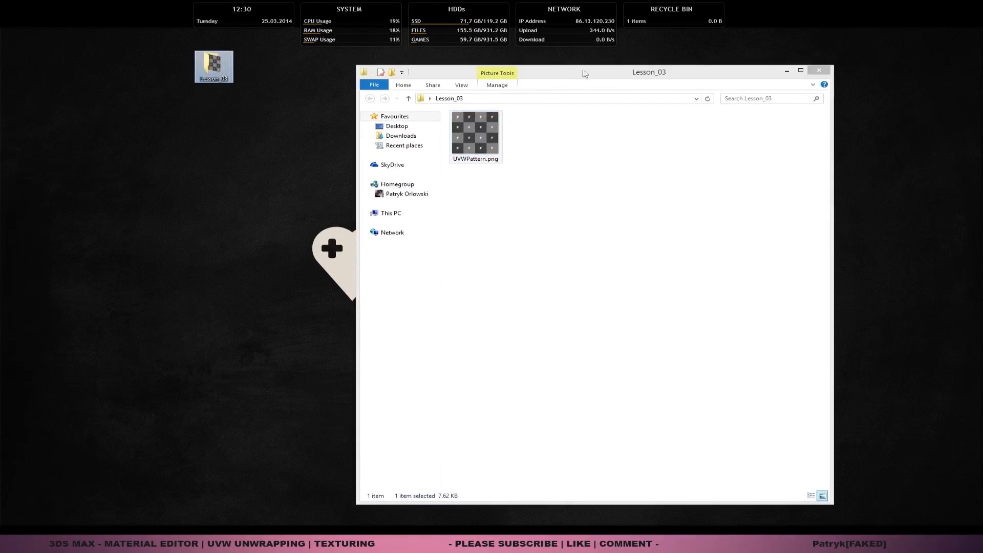
Shift the open Lesson_03 window aside and move the Lesson_03 folder to the desktop's top-left corner.
drag(581, 75, 485, 82)
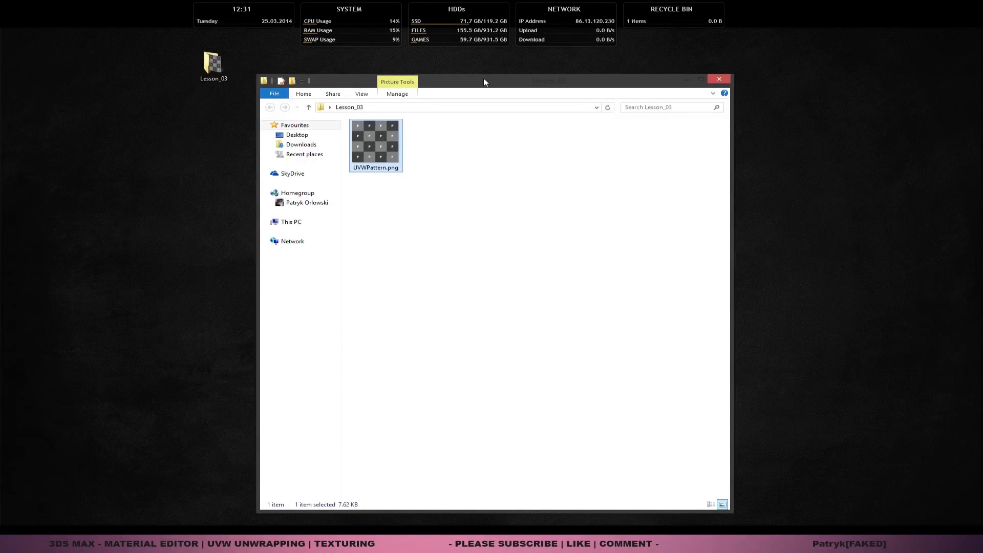
drag(482, 187, 452, 160)
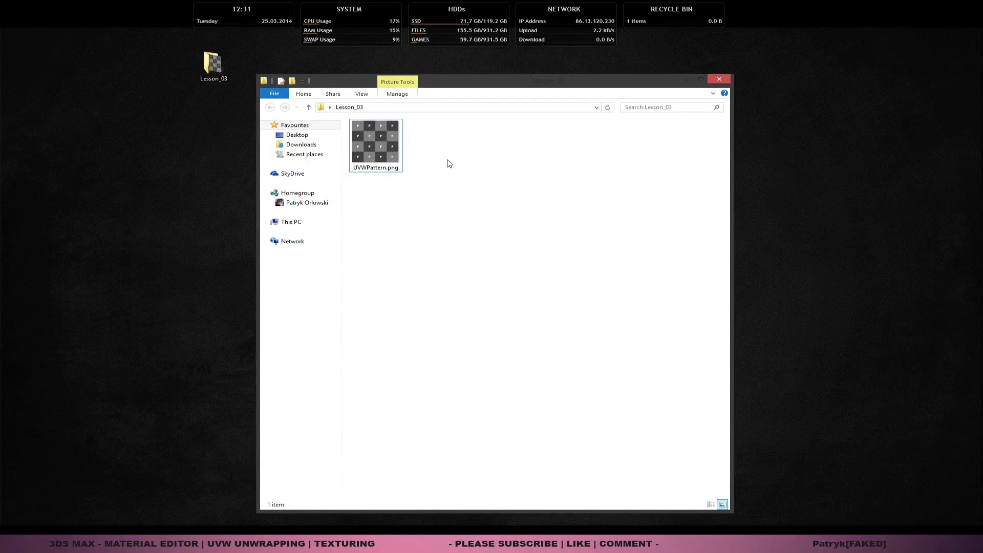
drag(465, 82, 425, 60)
drag(213, 65, 18, 18)
drag(397, 184, 360, 151)
click(425, 164)
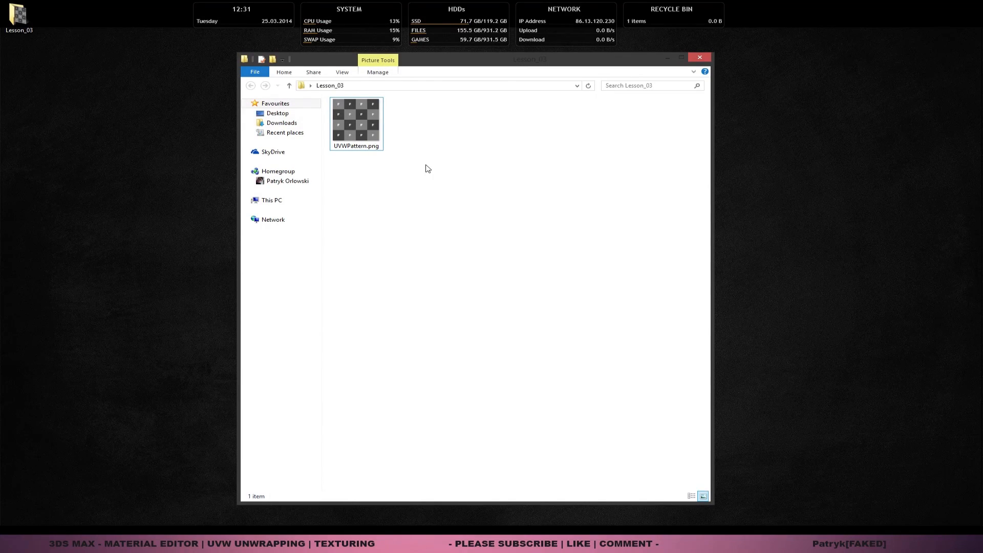
drag(448, 183, 379, 146)
click(425, 165)
drag(420, 232, 332, 101)
click(422, 147)
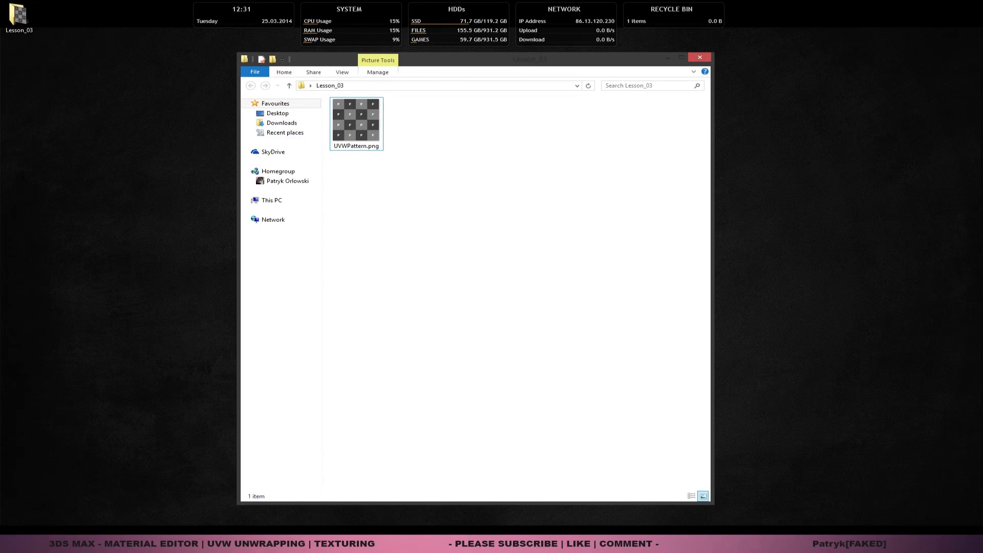